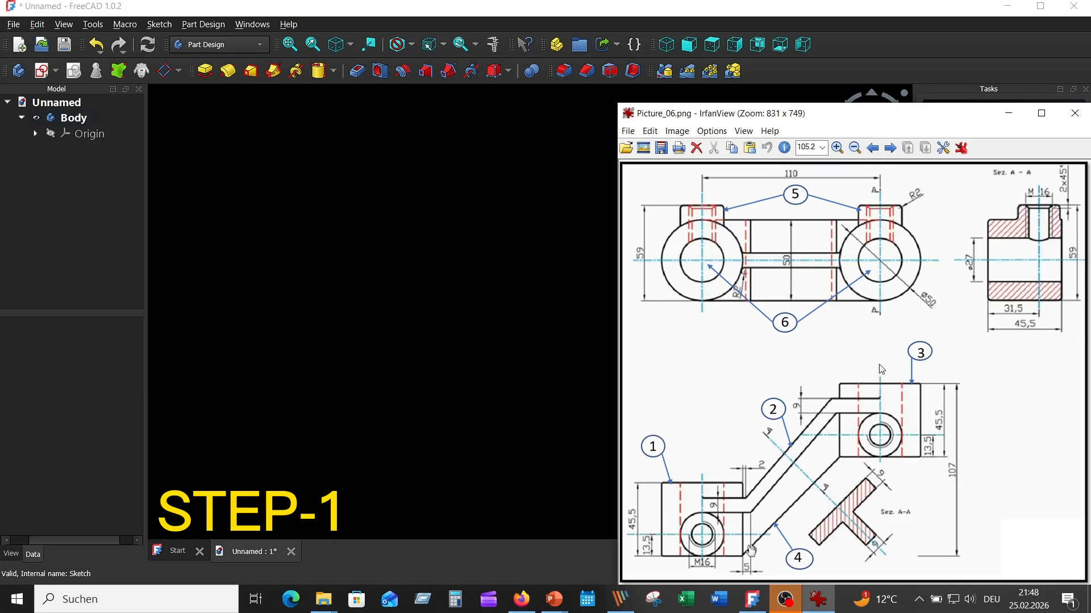
- Add an additive cylinder to the body with a radius of 25 mm and a height of 45 mm
{"action": "left_click", "coordinate": [499, 307]}
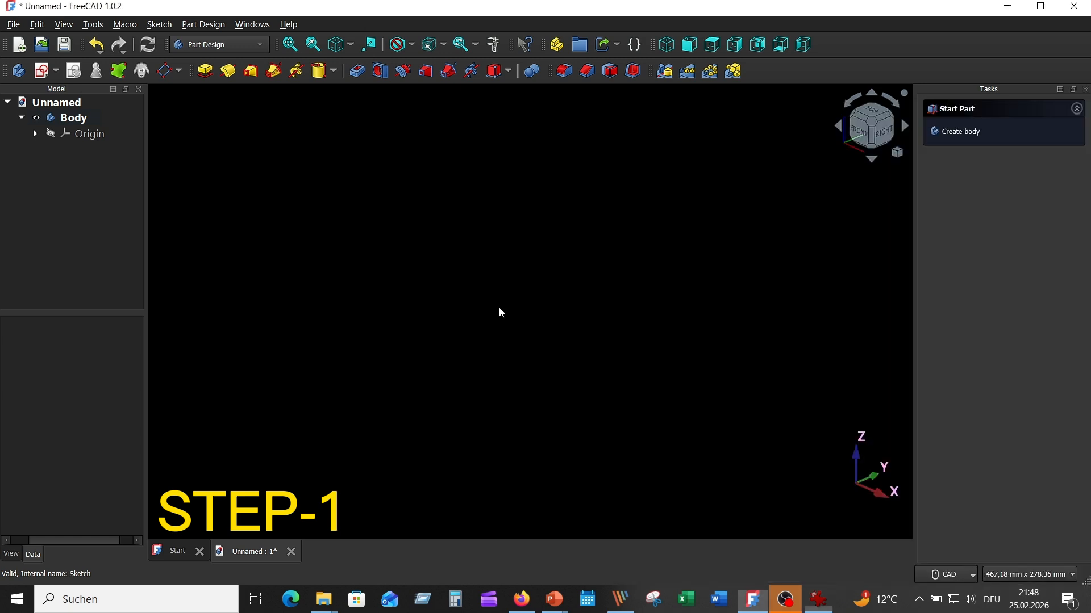
{"action": "left_click", "coordinate": [334, 71]}
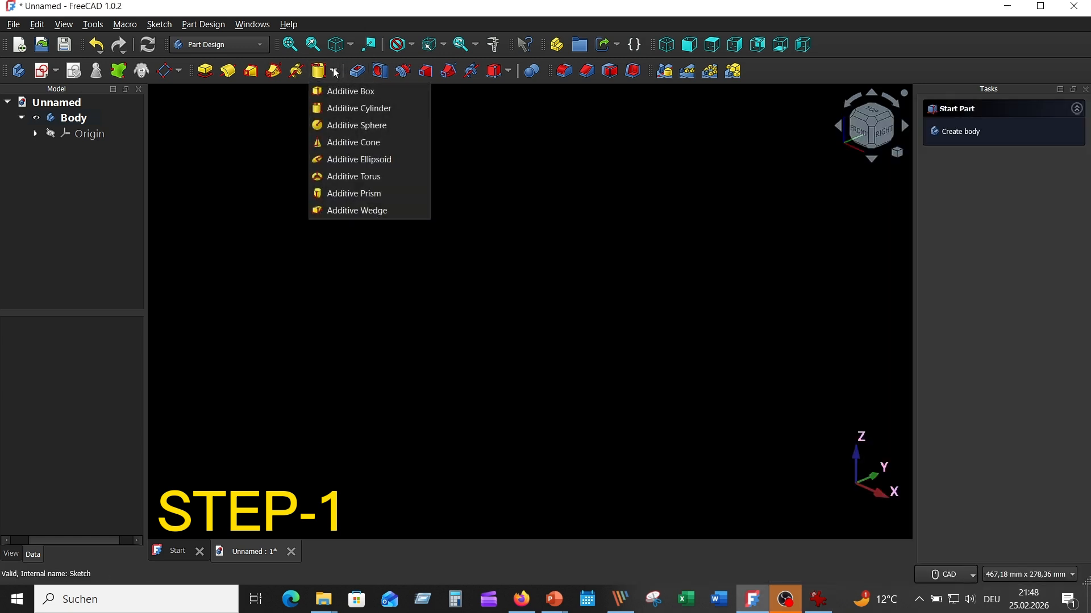
{"action": "left_click", "coordinate": [376, 109]}
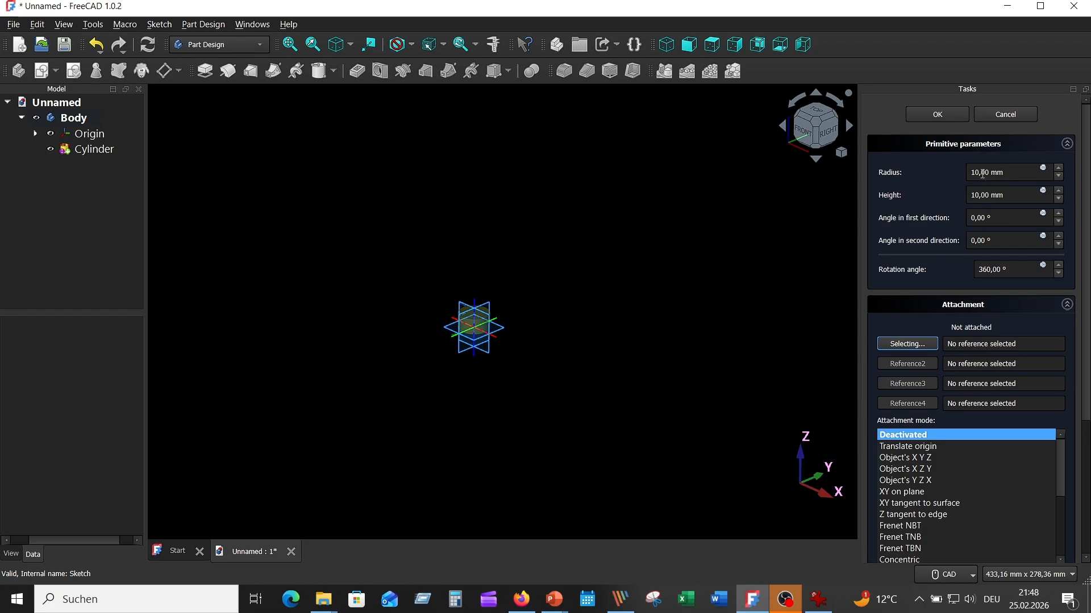
{"action": "left_click", "coordinate": [978, 169]}
{"action": "double_click", "coordinate": [978, 170]}
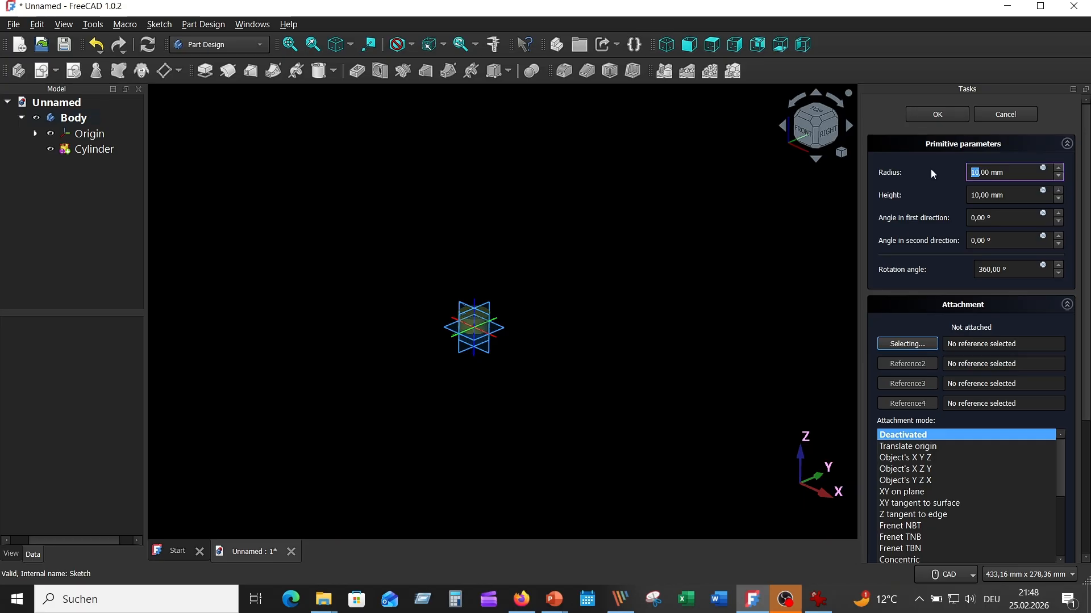
{"action": "type", "text": "25"}
{"action": "left_click_drag", "start_coordinate": [980, 194], "coordinate": [939, 202]}
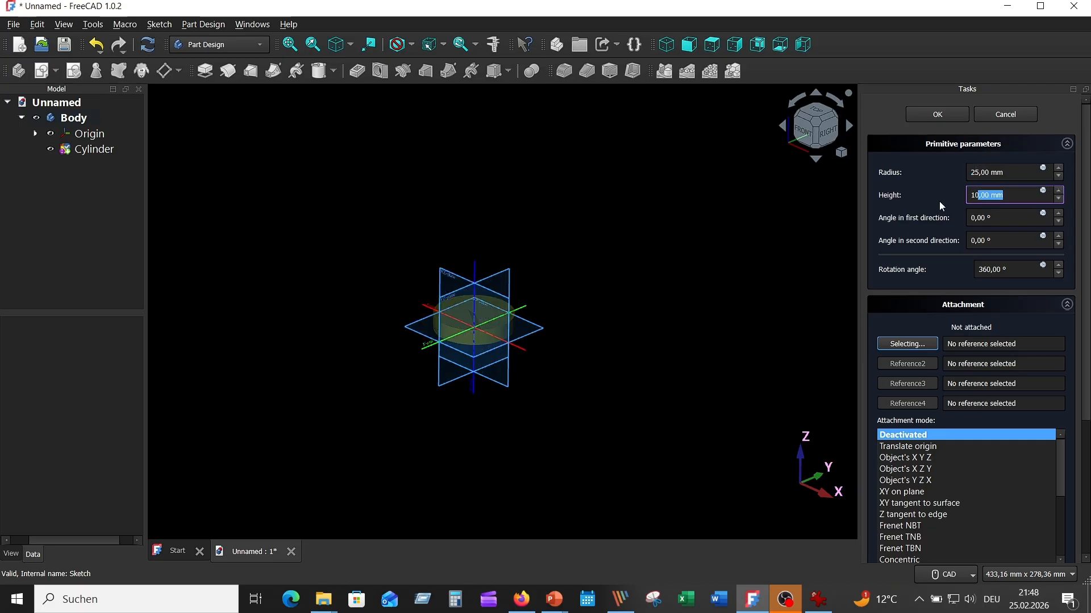
{"action": "left_click", "coordinate": [975, 196]}
{"action": "key", "text": "BackSpace"}
{"action": "key", "text": "BackSpace"}
{"action": "type", "text": "45,5"}
{"action": "key", "text": "Return"}
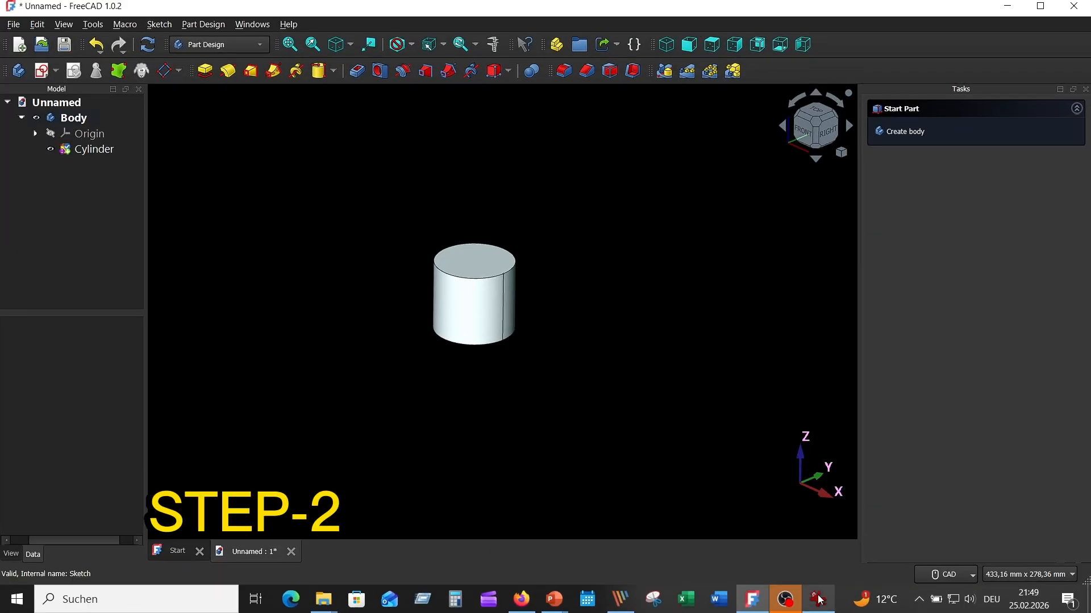
- Consult the reference drawing Picture_06.png, and create a new sketch on the XZ plane
{"action": "left_click", "coordinate": [818, 599]}
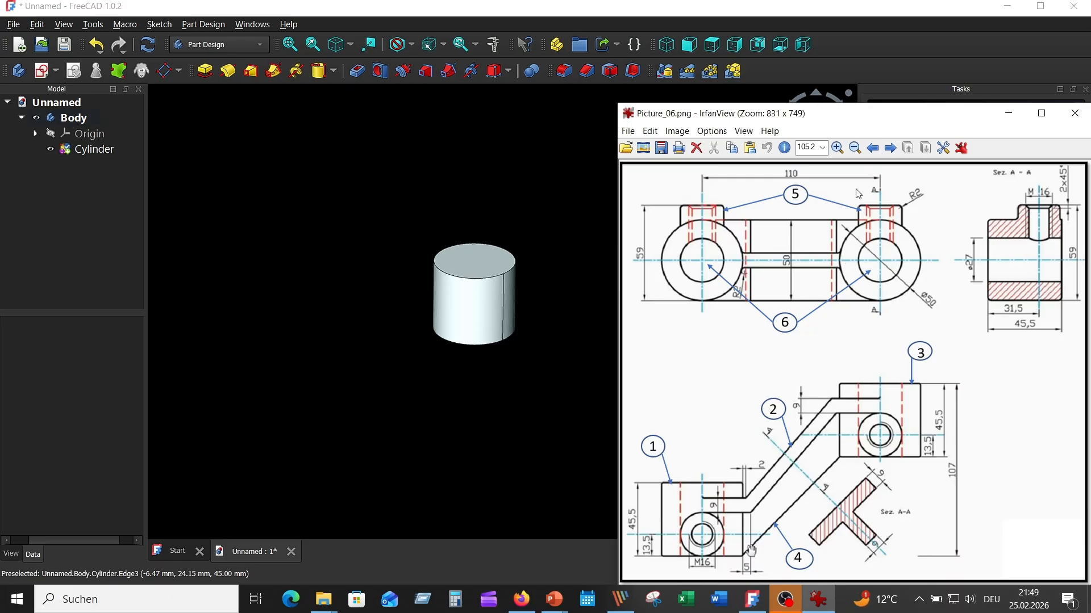
{"action": "left_click", "coordinate": [352, 201]}
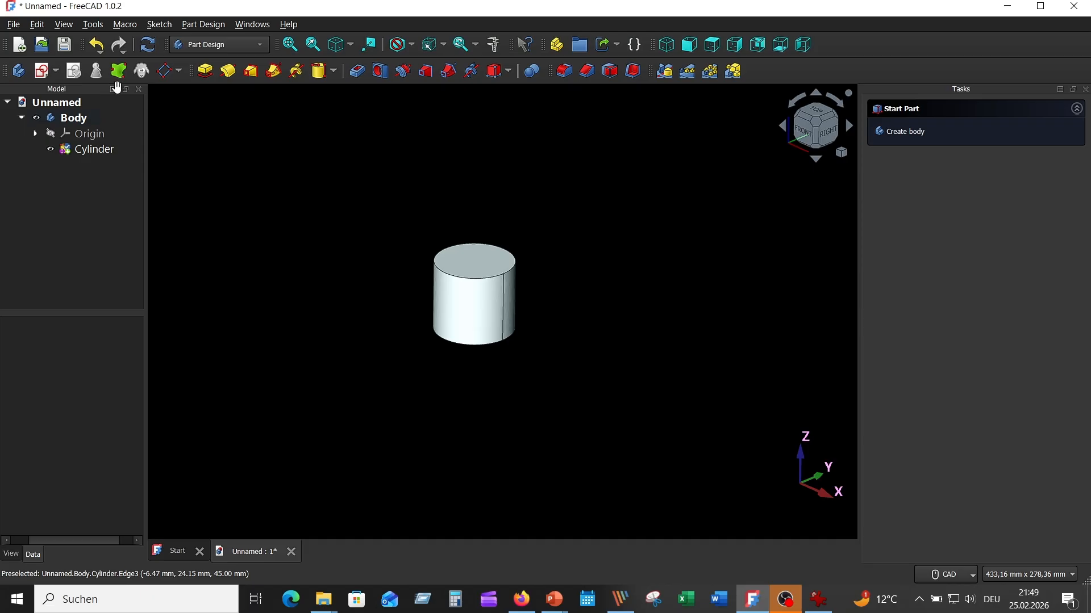
{"action": "left_click", "coordinate": [40, 71]}
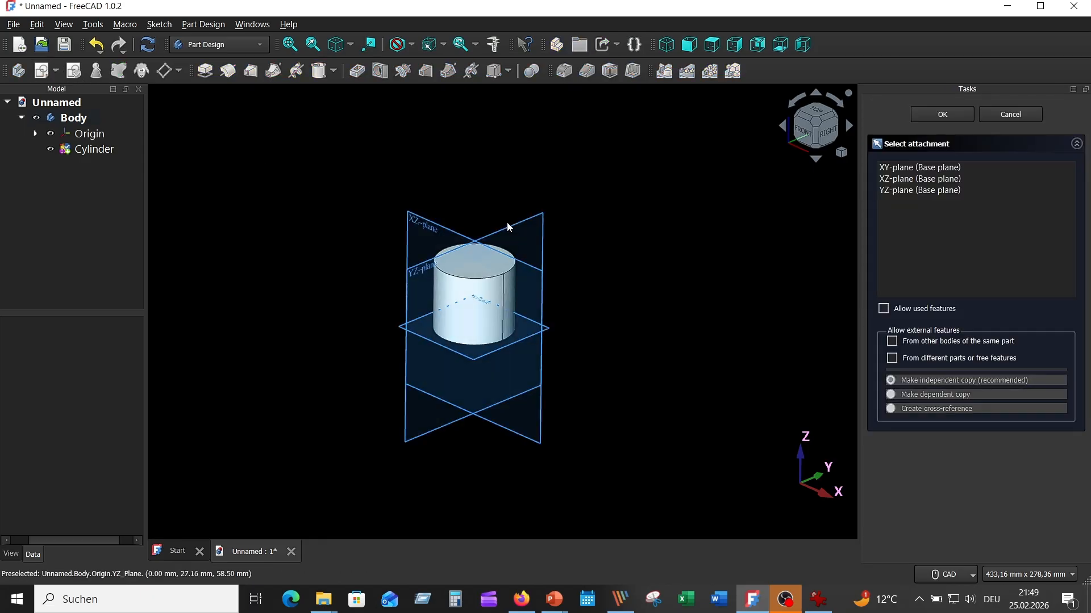
{"action": "left_click", "coordinate": [816, 118]}
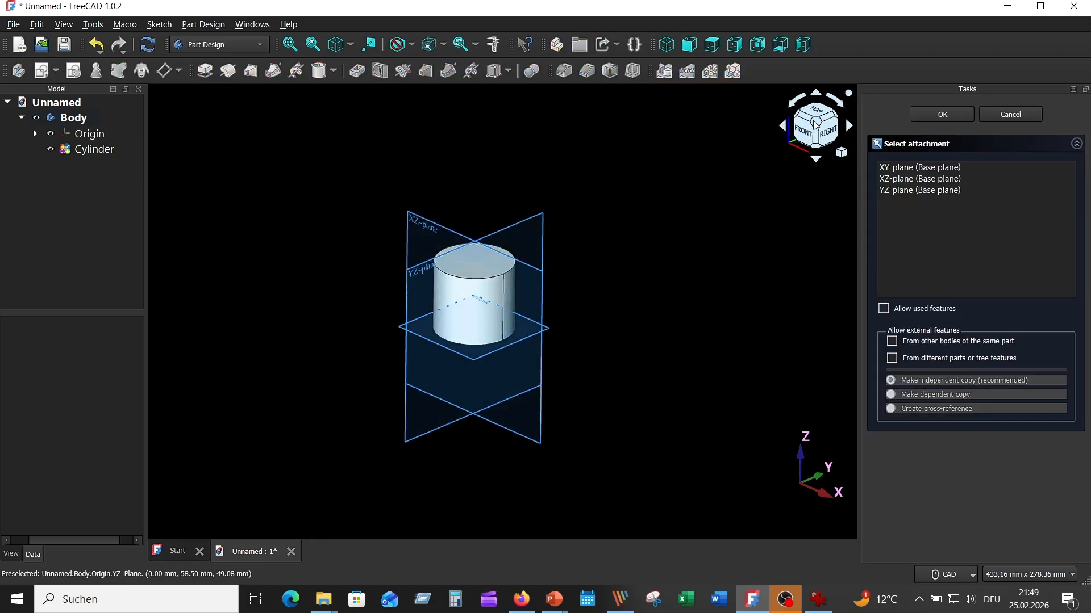
{"action": "left_click", "coordinate": [429, 227]}
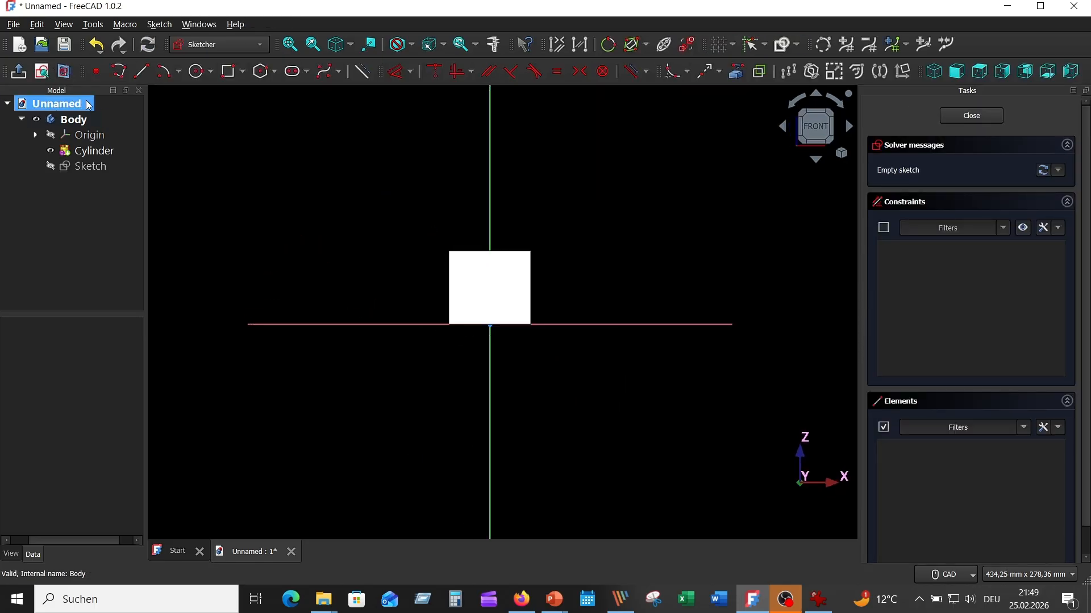
- Draw a polyline: about 7.5 mm up the vertical axis, 30 mm horizontally, 54 mm sloping upward at about 31.5°, and 22 mm horizontally
{"action": "mouse_move", "coordinate": [638, 236]}
{"action": "middle_mouse_down"}
{"action": "mouse_move", "coordinate": [578, 234]}
{"action": "mouse_move", "coordinate": [612, 199]}
{"action": "middle_mouse_up"}
{"action": "scroll", "coordinate": [528, 228], "scroll_direction": "up", "scroll_amount": 5}
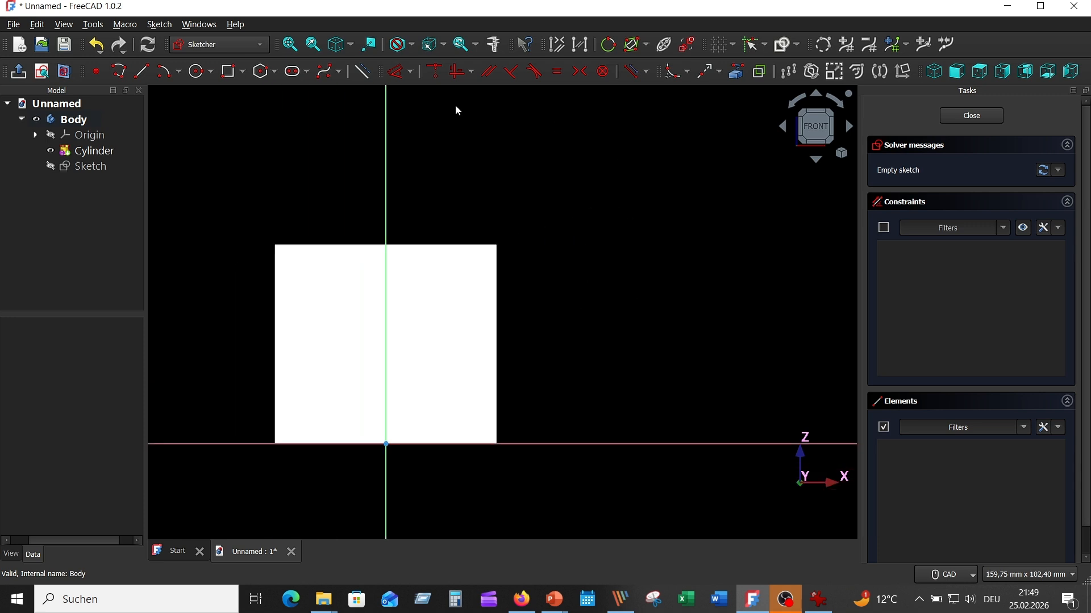
{"action": "left_click", "coordinate": [141, 71]}
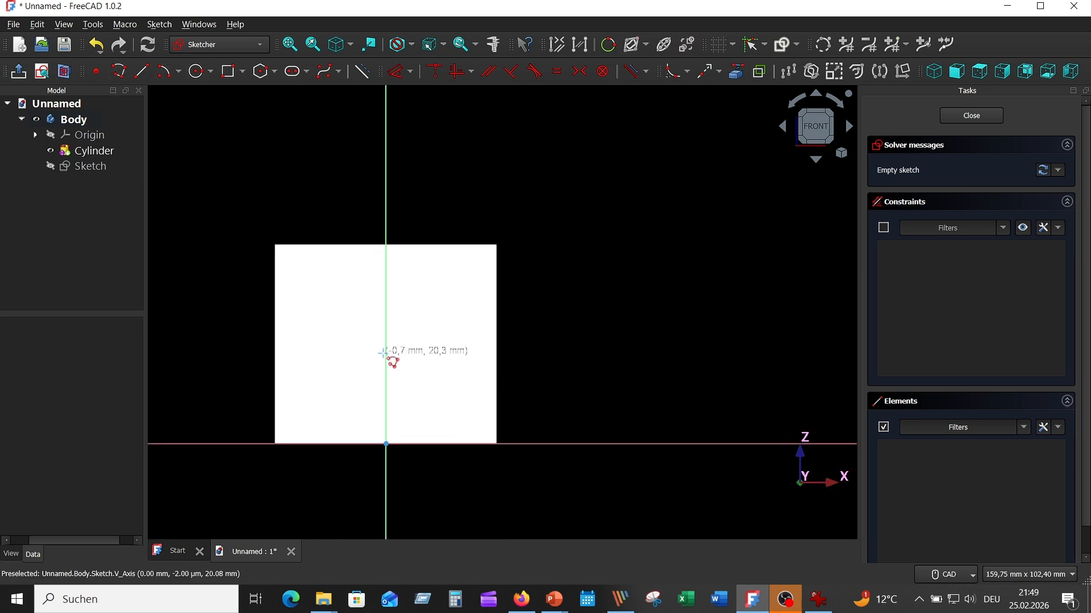
{"action": "left_click", "coordinate": [385, 352]}
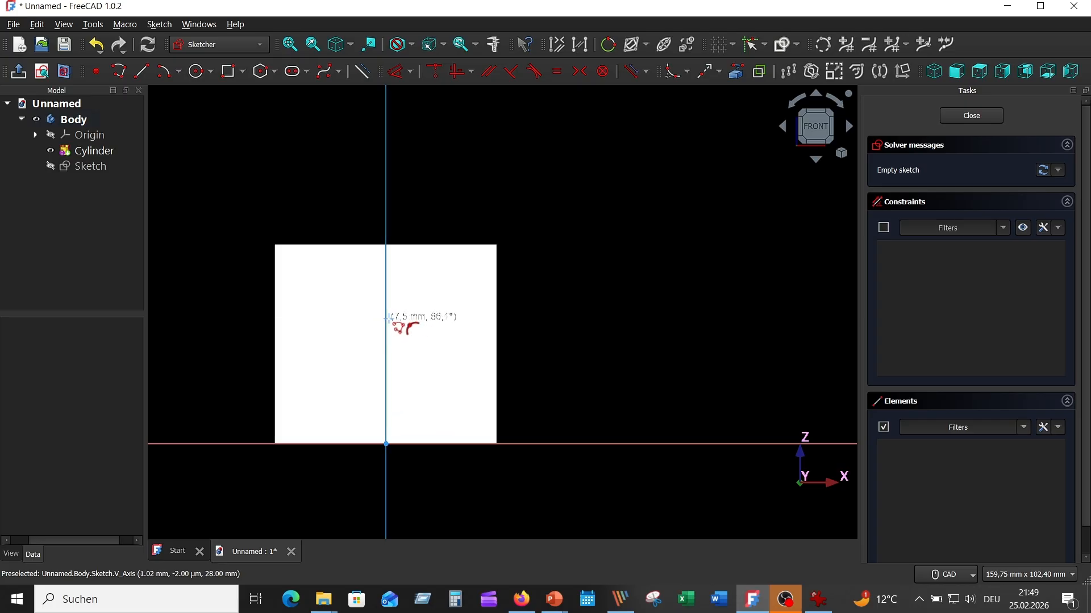
{"action": "left_click", "coordinate": [386, 316]}
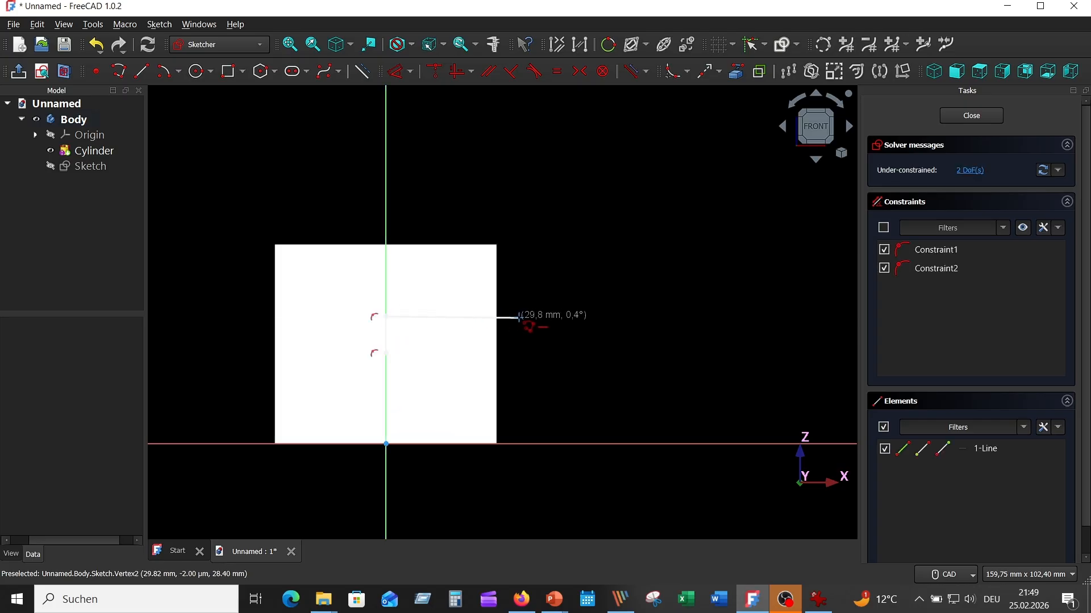
{"action": "left_click", "coordinate": [518, 316]}
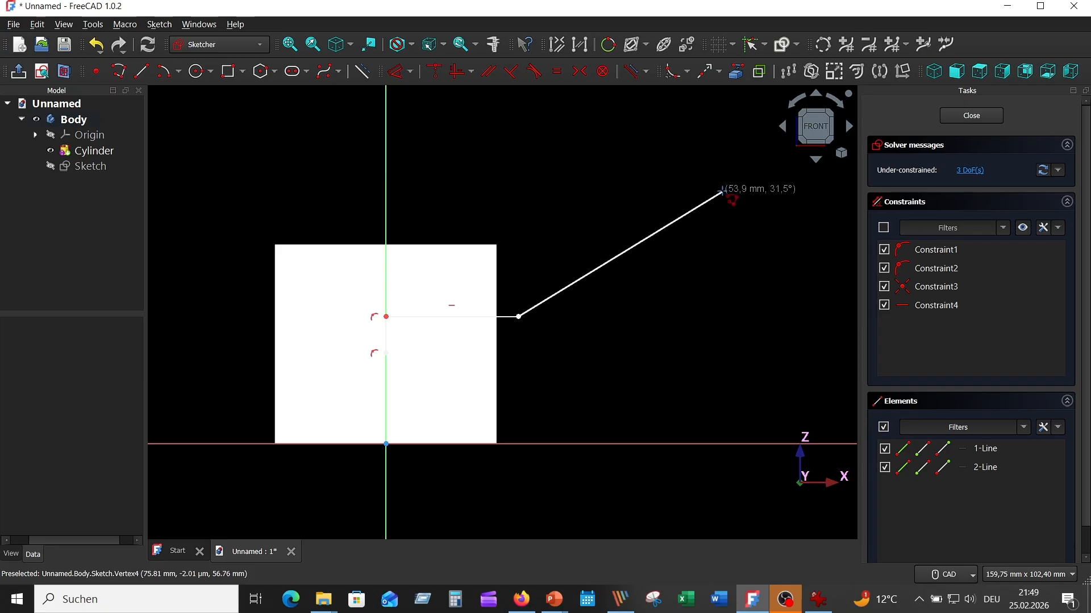
{"action": "left_click", "coordinate": [722, 192]}
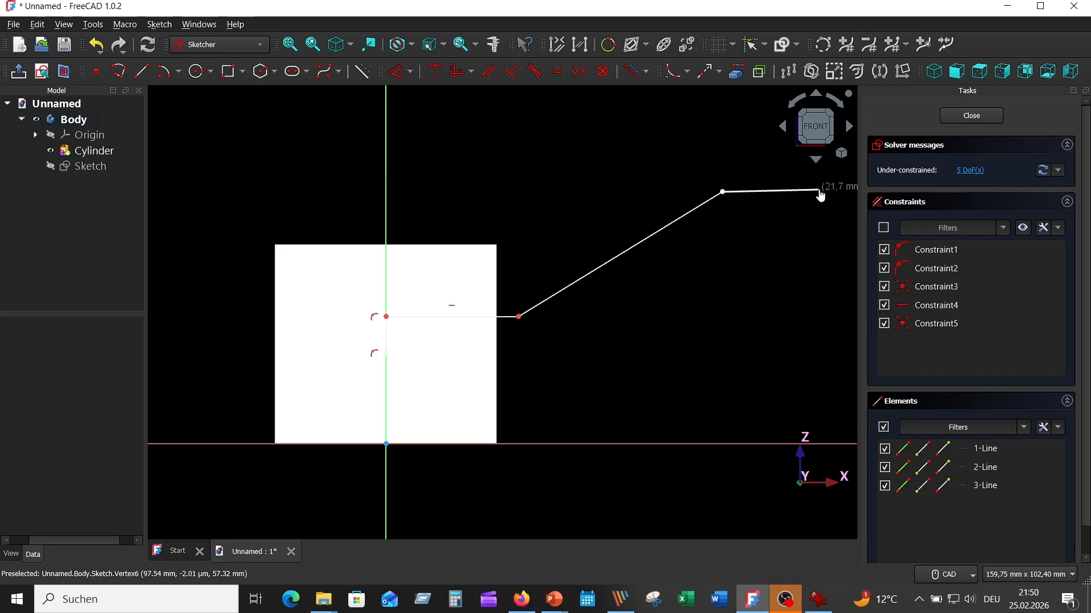
{"action": "left_click", "coordinate": [819, 192]}
- Continue the polyline with a short vertical end, a horizontal return, a downward slope about 49 mm long, and a horizontal line crossing the vertical axis
{"action": "left_click", "coordinate": [818, 222]}
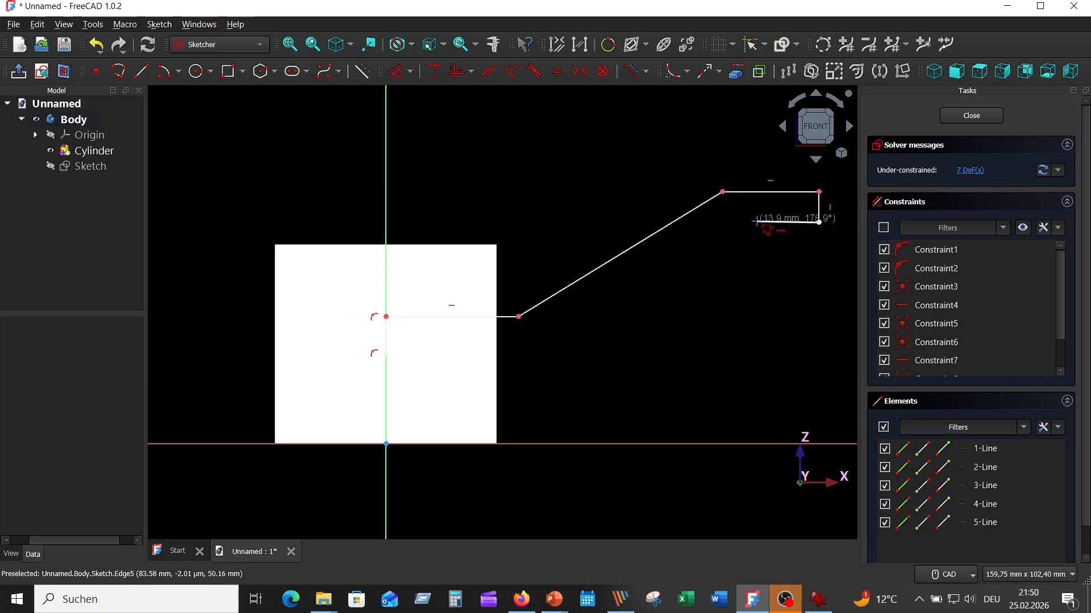
{"action": "left_click", "coordinate": [722, 222]}
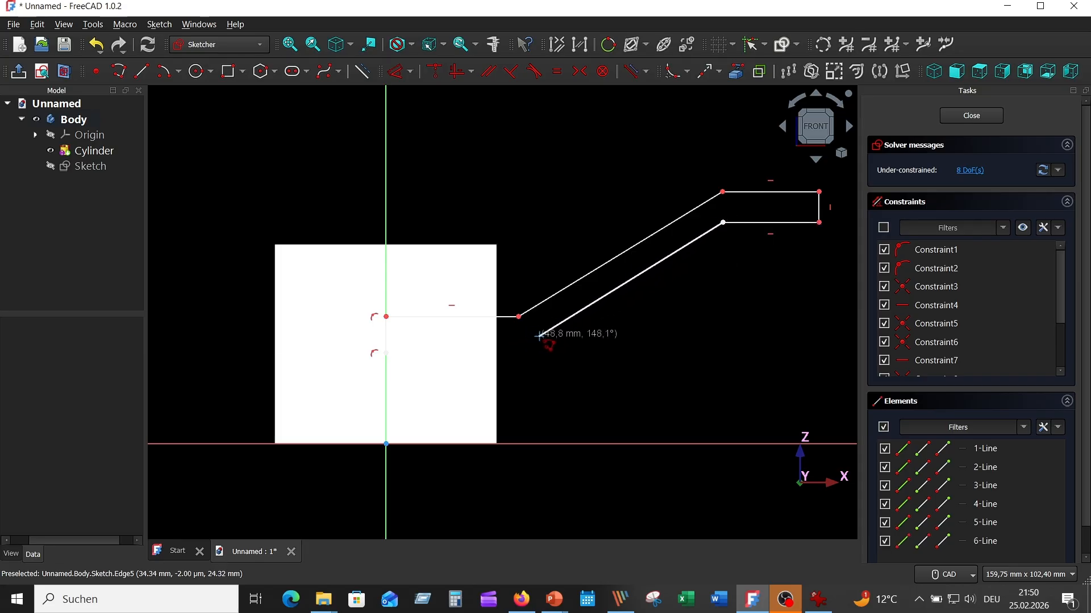
{"action": "left_click", "coordinate": [539, 335]}
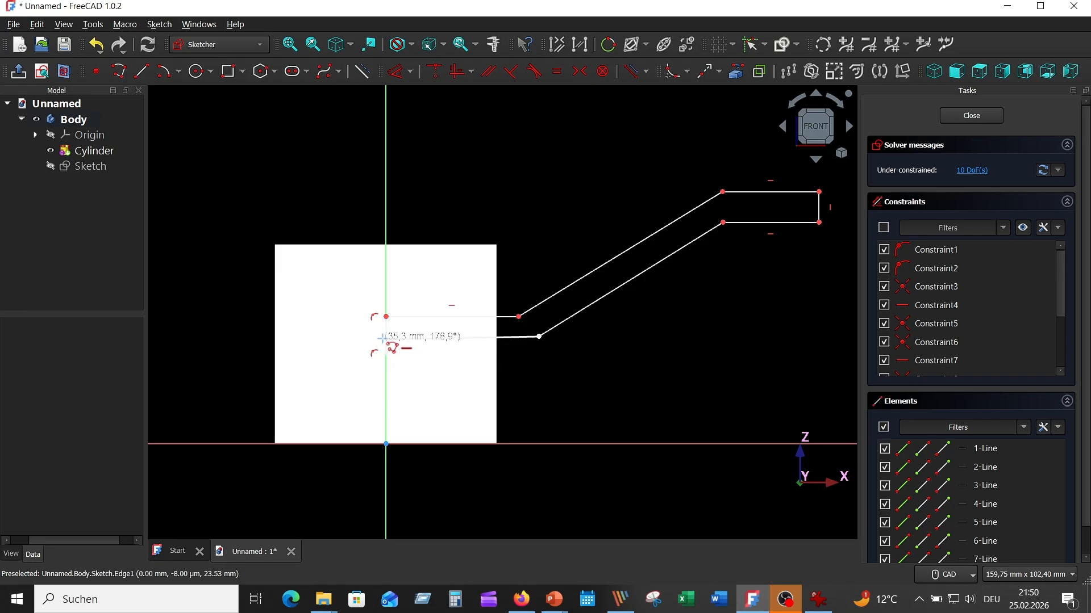
{"action": "left_click", "coordinate": [383, 338]}
{"action": "right_click", "coordinate": [572, 358]}
{"action": "right_click", "coordinate": [207, 175]}
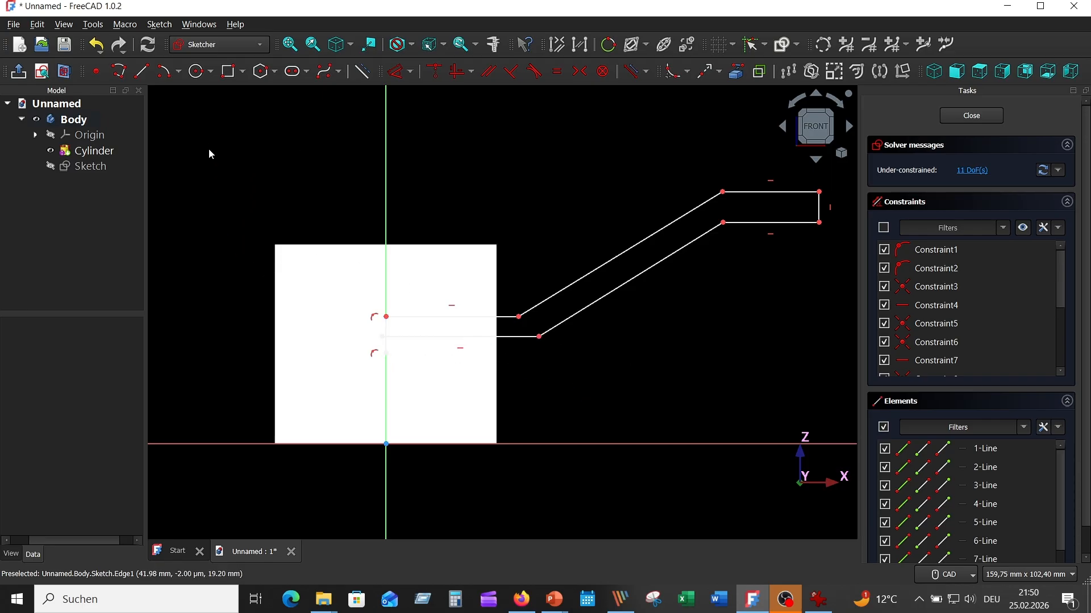
- Hide the cylinder and trim both overhanging line ends where the profile's lower edge meets the vertical axis
{"action": "left_click", "coordinate": [51, 151]}
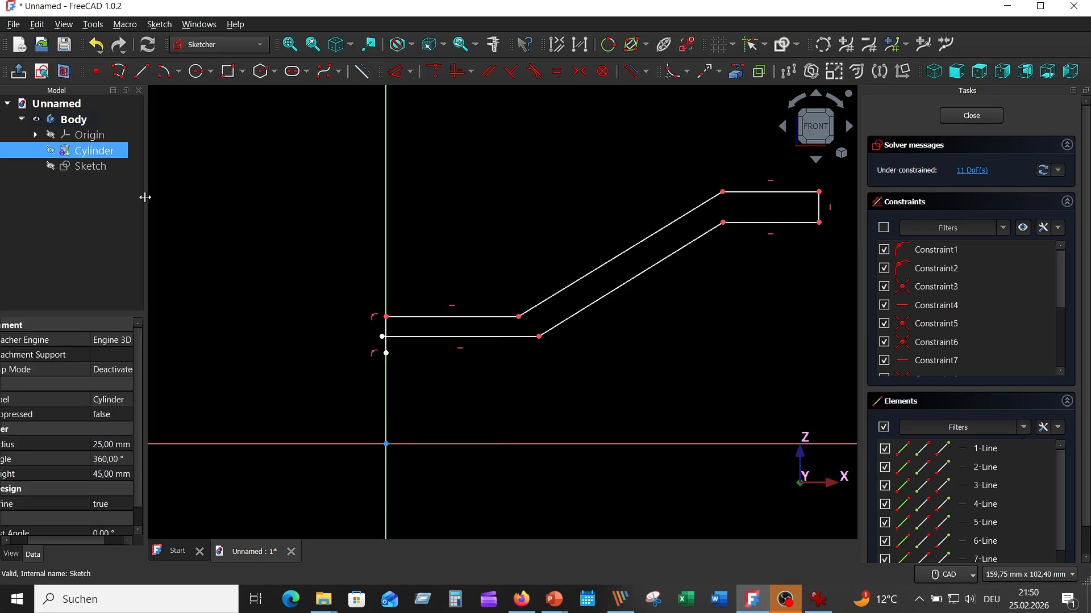
{"action": "left_click", "coordinate": [434, 377]}
{"action": "scroll", "coordinate": [434, 377], "scroll_direction": "up", "scroll_amount": 5}
{"action": "left_click", "coordinate": [718, 71]}
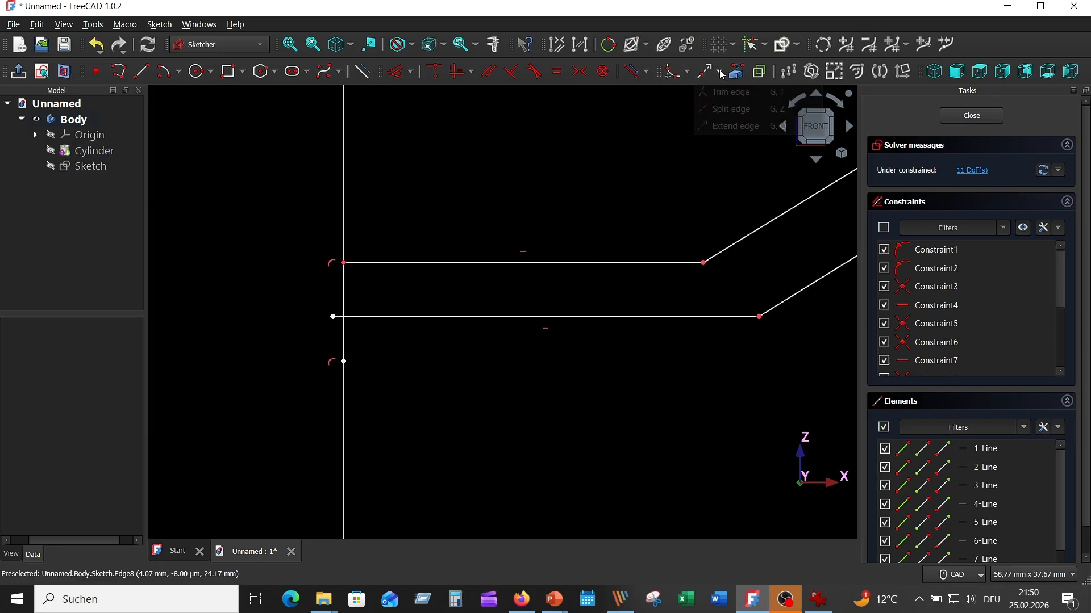
{"action": "left_click", "coordinate": [718, 94]}
{"action": "left_click", "coordinate": [334, 355]}
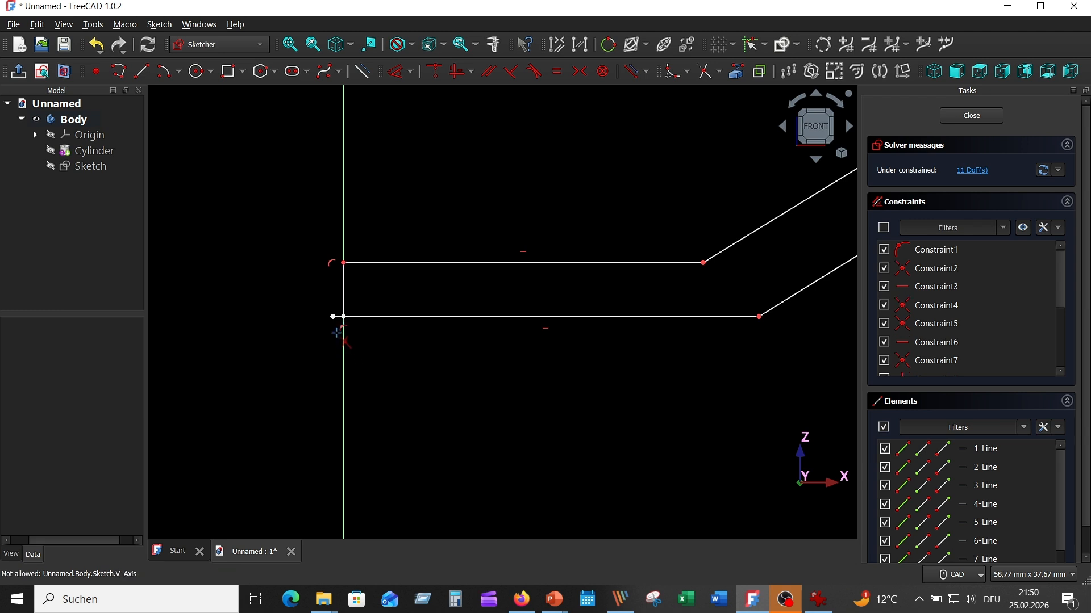
{"action": "scroll", "coordinate": [332, 341], "scroll_direction": "up", "scroll_amount": 5}
{"action": "left_click", "coordinate": [364, 267]}
- Constrain the two sloping lines of the profile parallel to each other
{"action": "scroll", "coordinate": [504, 339], "scroll_direction": "down", "scroll_amount": 5}
{"action": "middle_click_drag", "start_coordinate": [504, 338], "coordinate": [378, 347]}
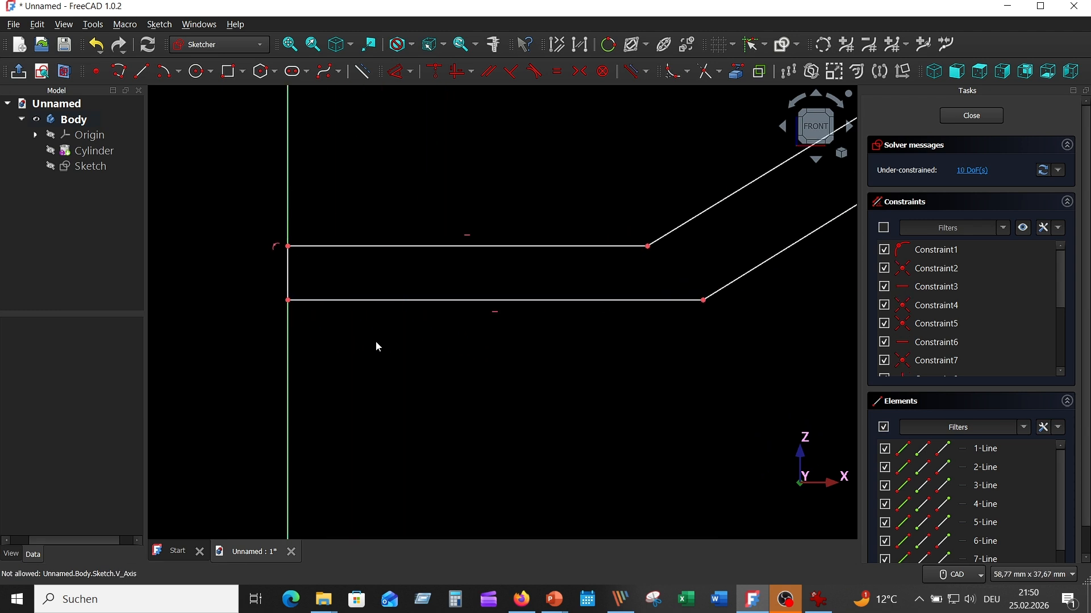
{"action": "scroll", "coordinate": [574, 361], "scroll_direction": "down", "scroll_amount": 2}
{"action": "mouse_move", "coordinate": [574, 362]}
{"action": "middle_mouse_down"}
{"action": "mouse_move", "coordinate": [449, 366]}
{"action": "mouse_move", "coordinate": [524, 392]}
{"action": "middle_mouse_up"}
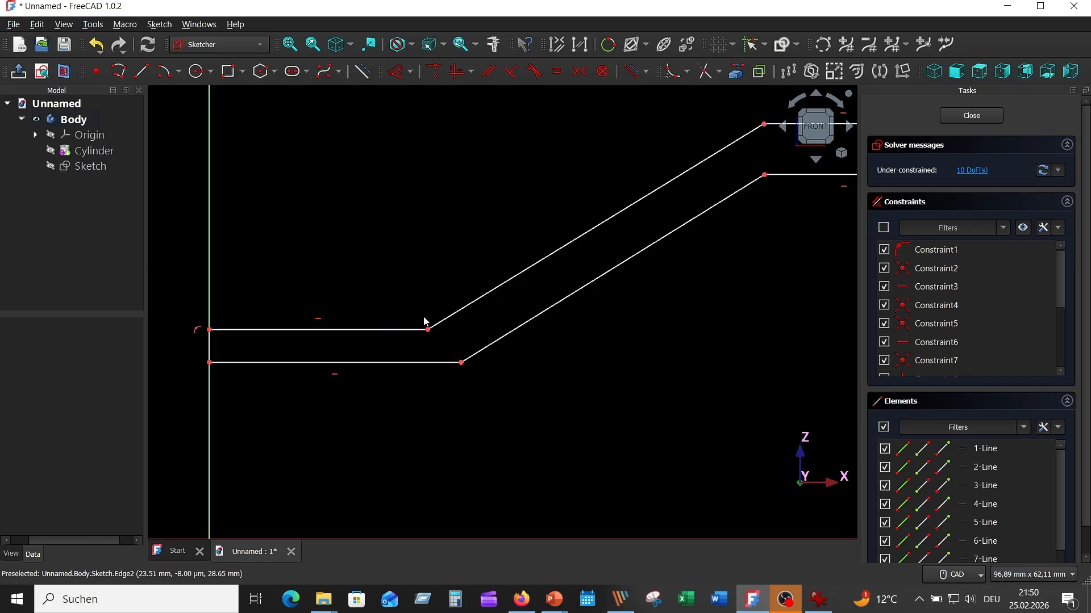
{"action": "left_click", "coordinate": [520, 274]}
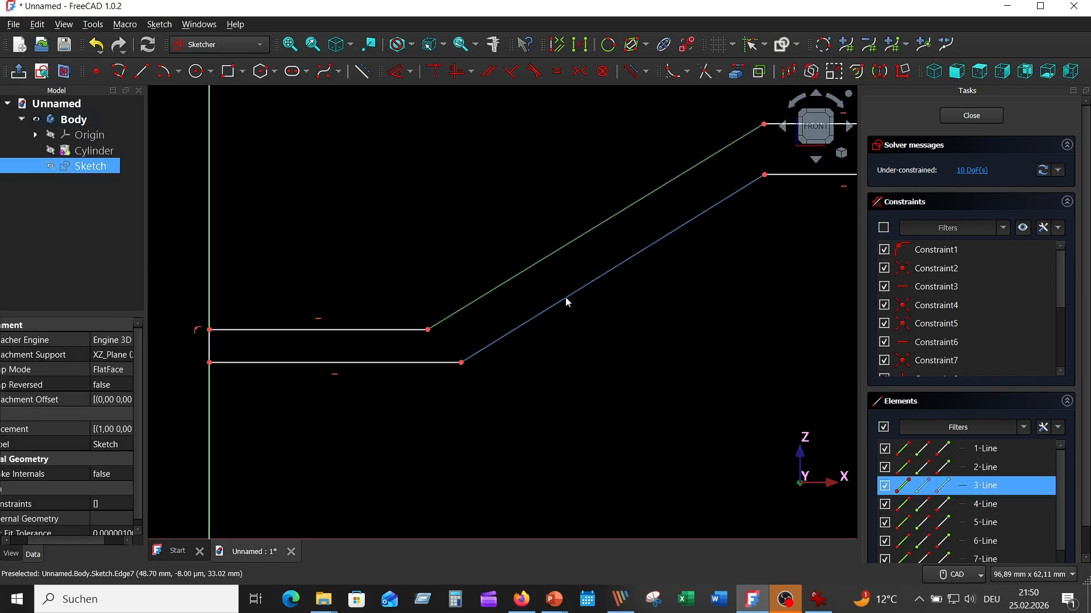
{"action": "left_click", "coordinate": [564, 299]}
{"action": "left_click", "coordinate": [489, 71]}
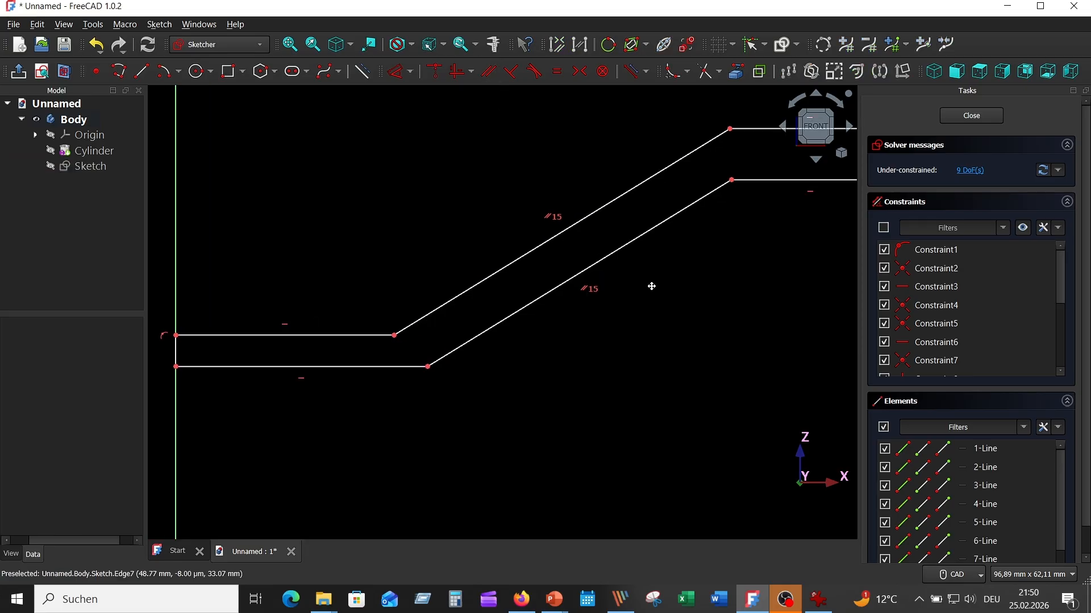
- Try to constrain the two horizontal lines at the profile's upper end parallel
{"action": "left_click", "coordinate": [587, 220]}
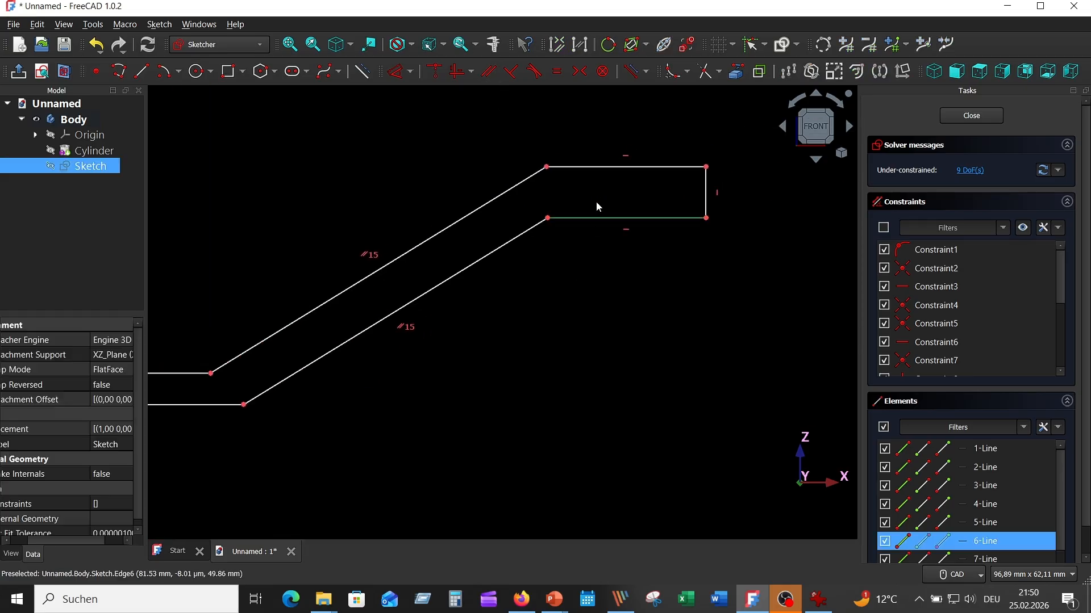
{"action": "left_click", "coordinate": [602, 166]}
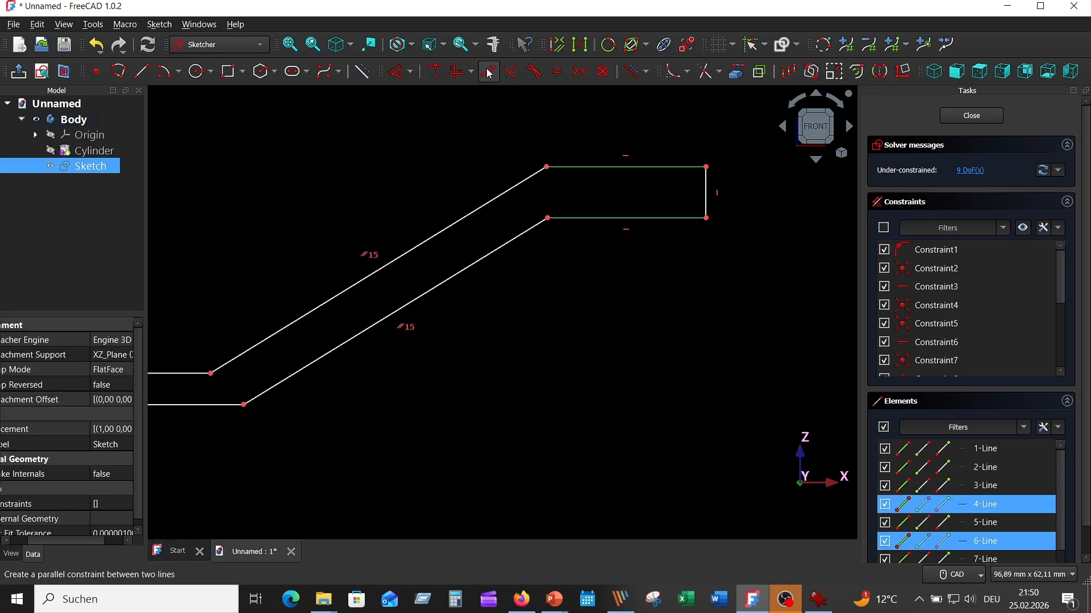
{"action": "left_click", "coordinate": [488, 72]}
- Constrain the short vertical edges at both ends of the profile to equal length
{"action": "left_click", "coordinate": [706, 182]}
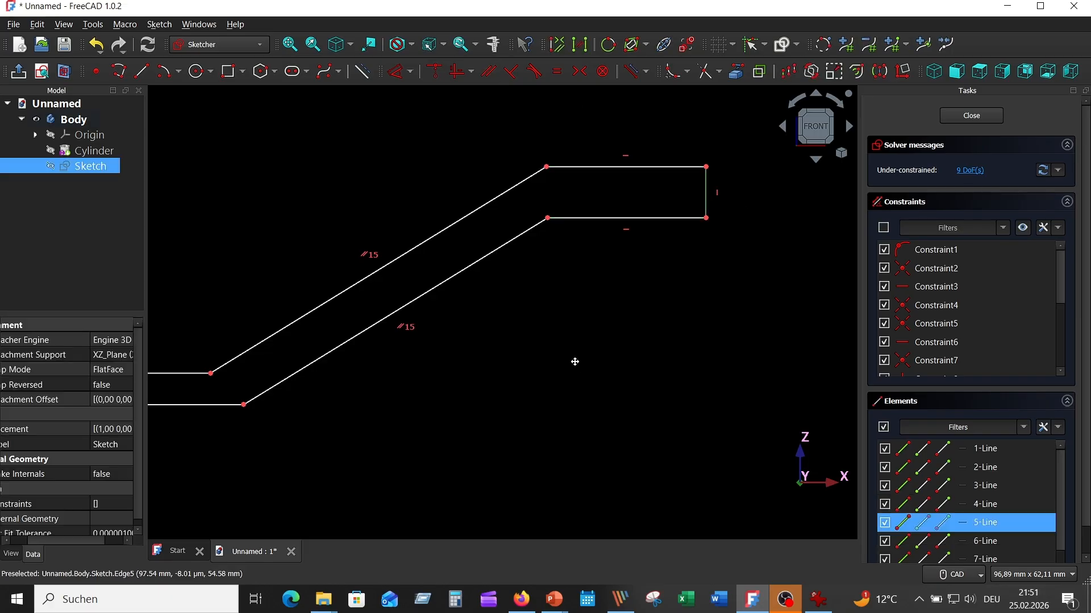
{"action": "scroll", "coordinate": [341, 346], "scroll_direction": "up", "scroll_amount": 3}
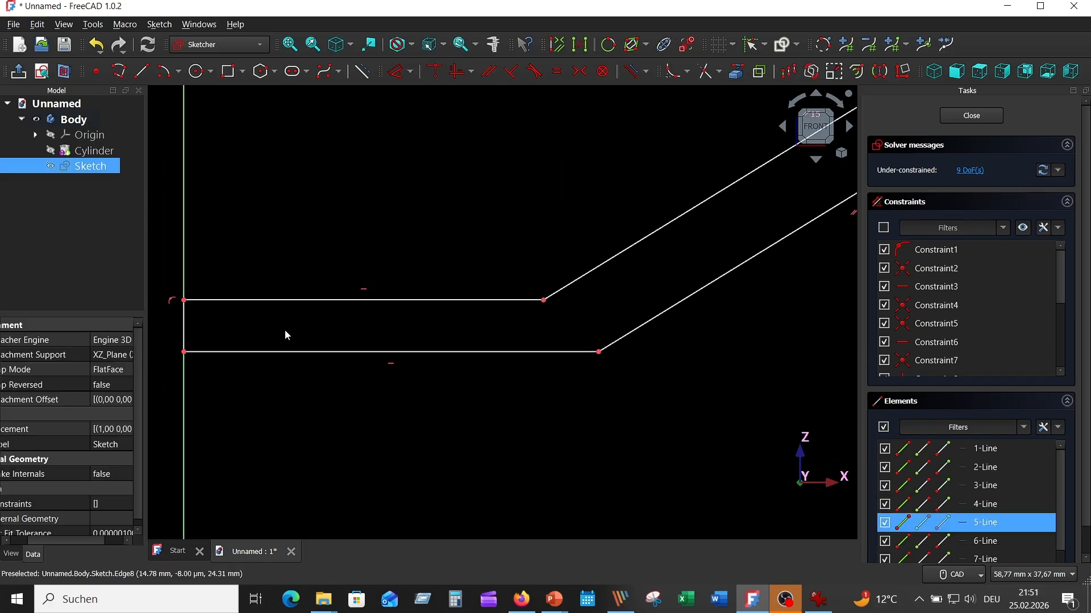
{"action": "left_click", "coordinate": [184, 327]}
{"action": "left_click", "coordinate": [557, 71]}
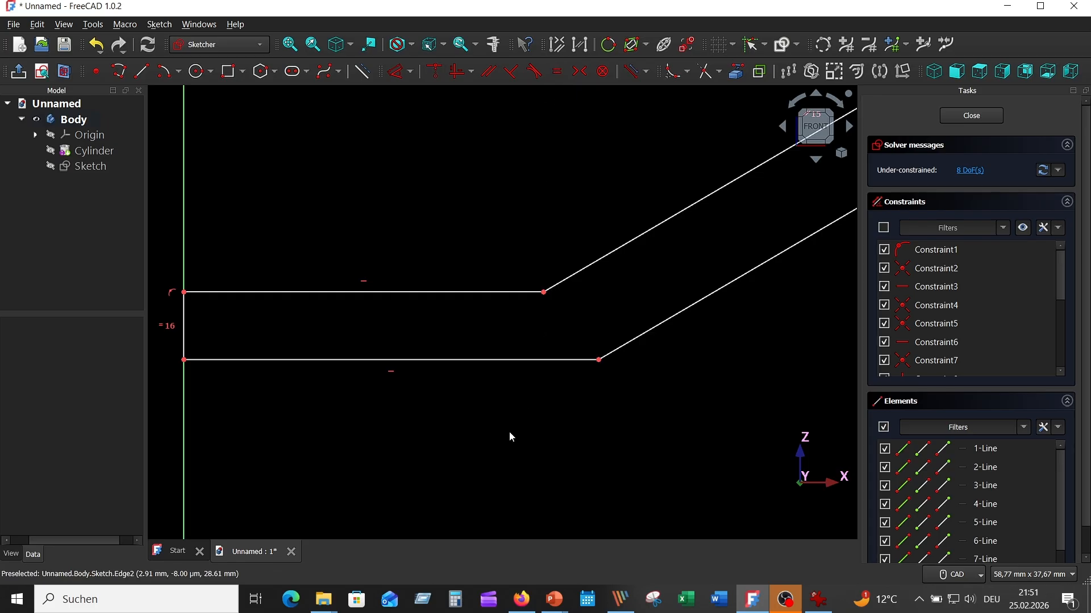
- Dimension the horizontal distance from the vertical axis to the short vertical edge at the profile's upper end as 110 mm
{"action": "scroll", "coordinate": [518, 392], "scroll_direction": "down", "scroll_amount": 5}
{"action": "middle_click_drag", "start_coordinate": [558, 387], "coordinate": [504, 363]}
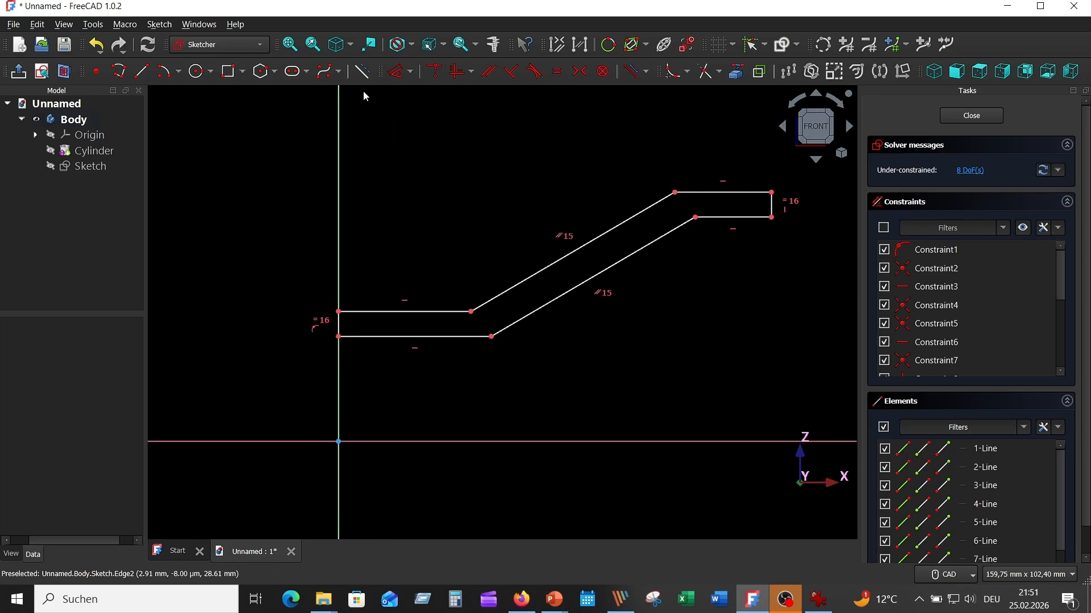
{"action": "left_click", "coordinate": [397, 71]}
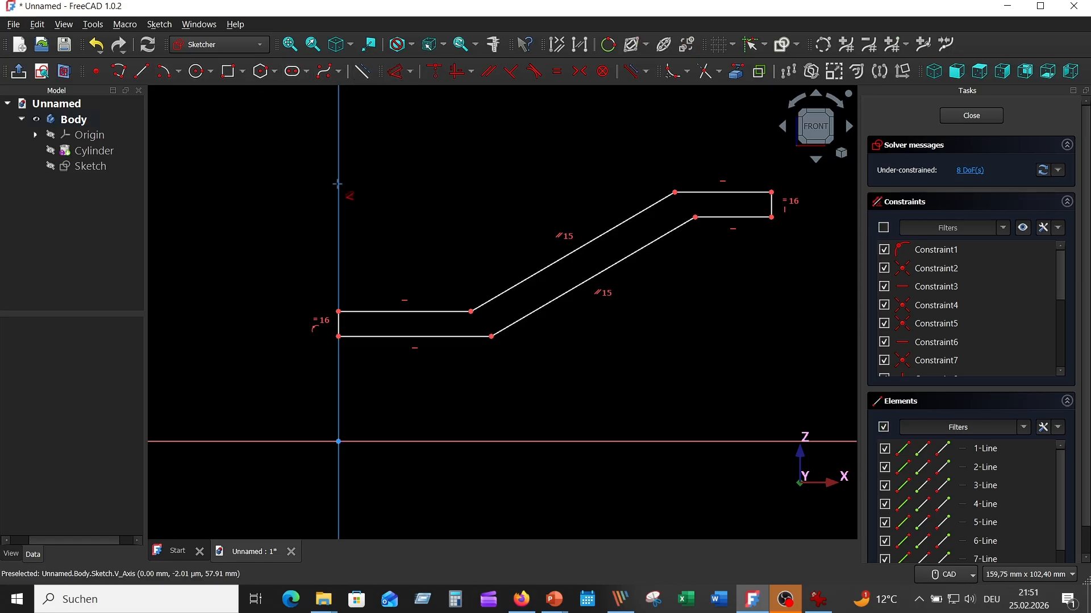
{"action": "left_click", "coordinate": [338, 184]}
{"action": "left_click", "coordinate": [771, 197]}
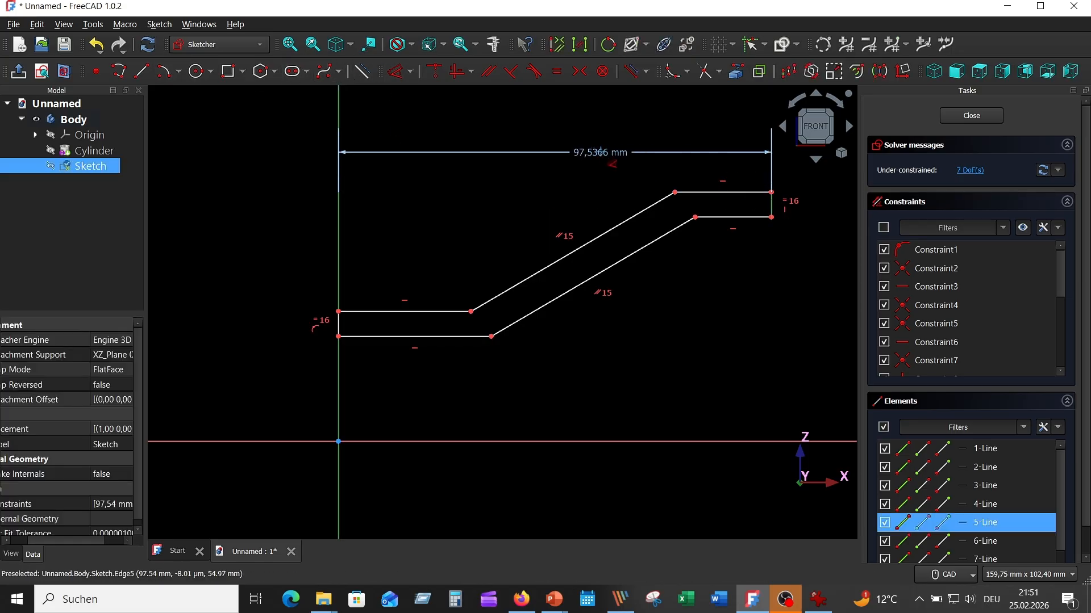
{"action": "left_click", "coordinate": [601, 153]}
{"action": "type", "text": "110"}
{"action": "key", "text": "Return"}
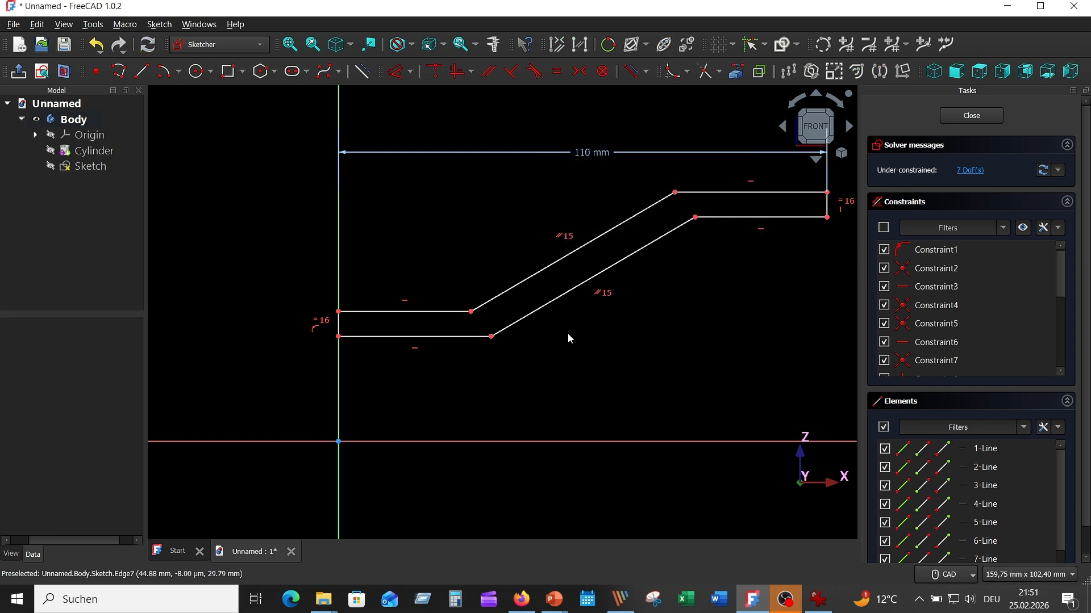
{"action": "key", "text": "Escape"}
- Check the drawing and set the length of the upper horizontal line at the profile's lower end to 27 mm
{"action": "left_click", "coordinate": [819, 599]}
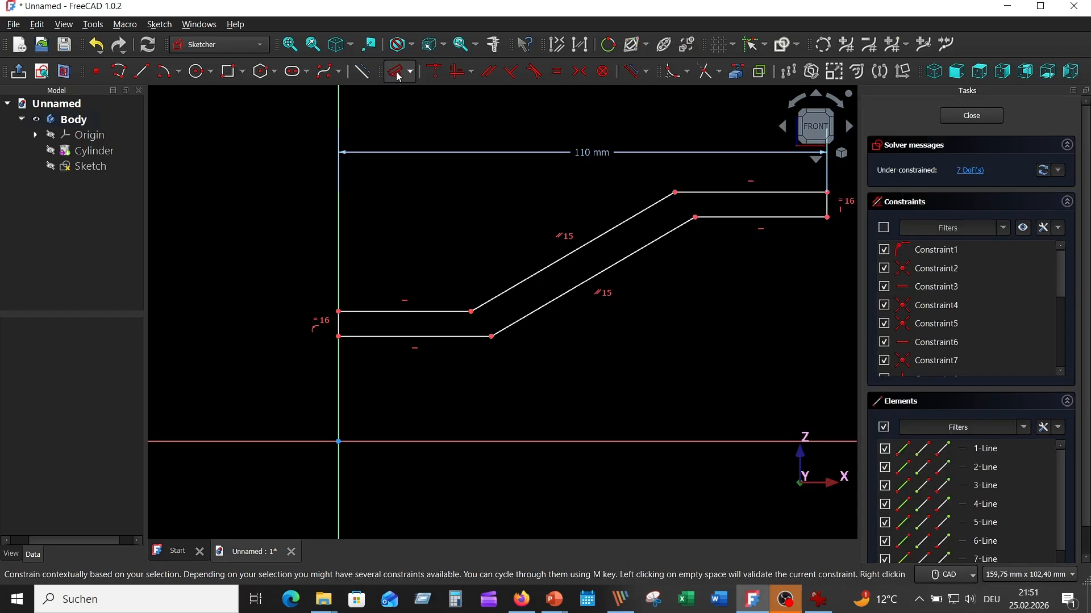
{"action": "left_click", "coordinate": [396, 71]}
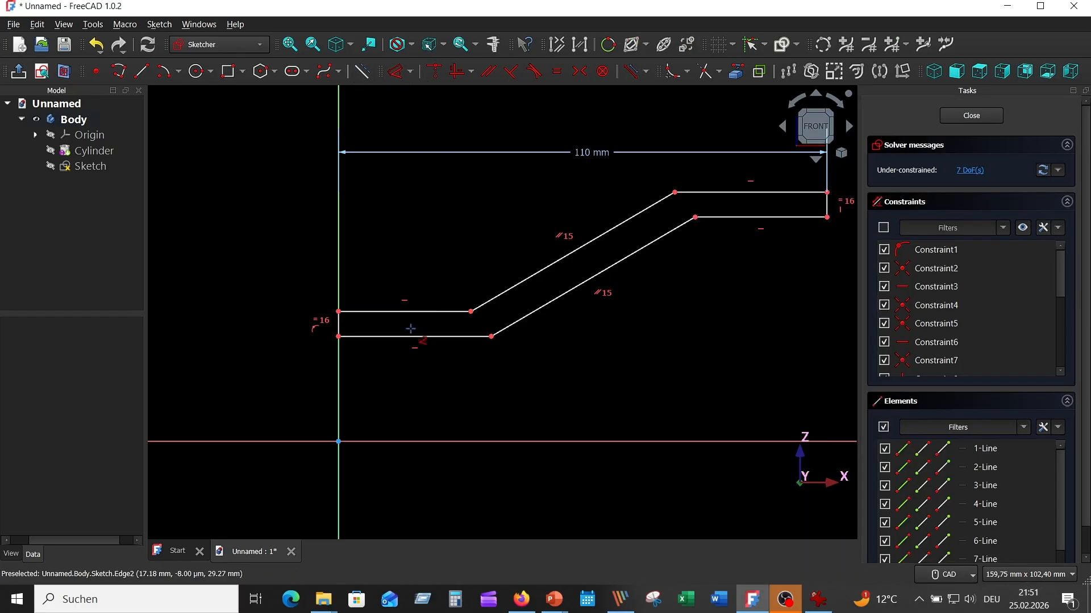
{"action": "left_click", "coordinate": [413, 312]}
{"action": "left_click", "coordinate": [401, 272]}
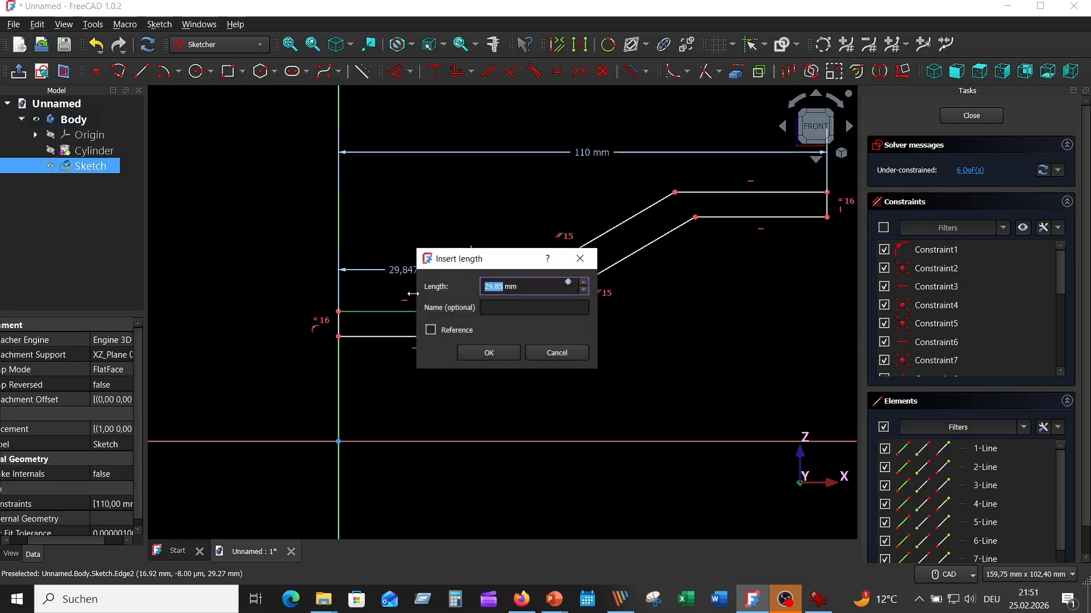
{"action": "type", "text": "27"}
{"action": "key", "text": "Return"}
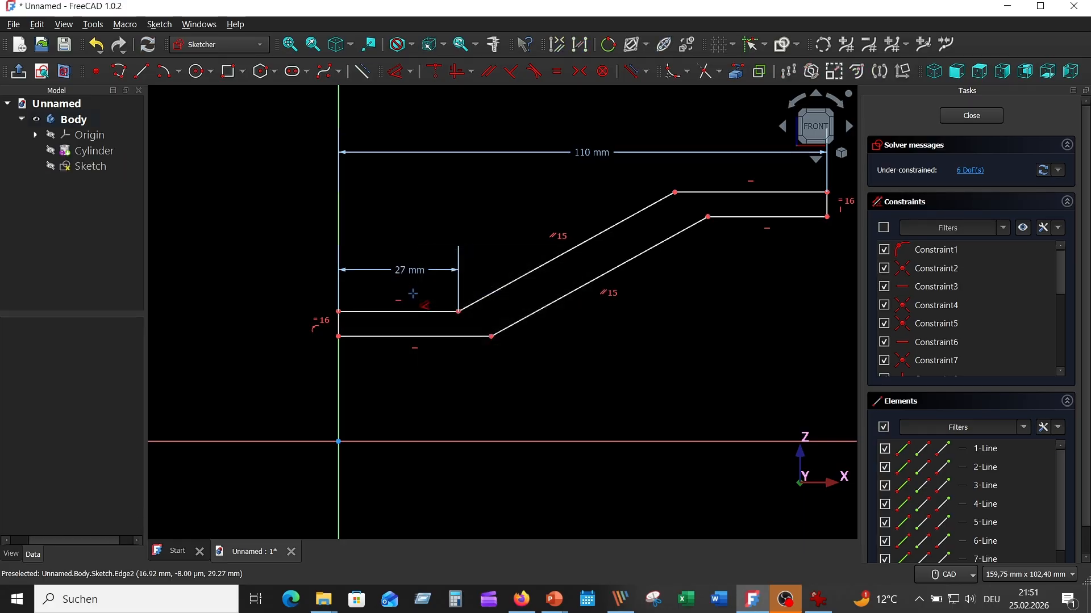
- Set the length of the lower horizontal line at the profile's lower end to 30 mm
{"action": "left_click", "coordinate": [426, 338]}
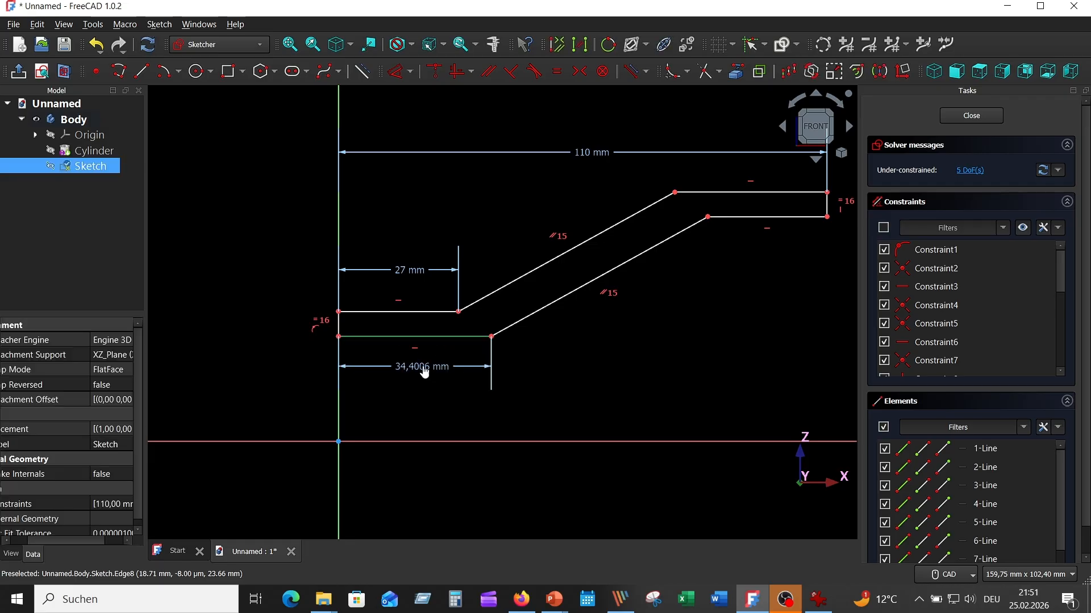
{"action": "left_click", "coordinate": [423, 365]}
{"action": "type", "text": "30"}
{"action": "key", "text": "Return"}
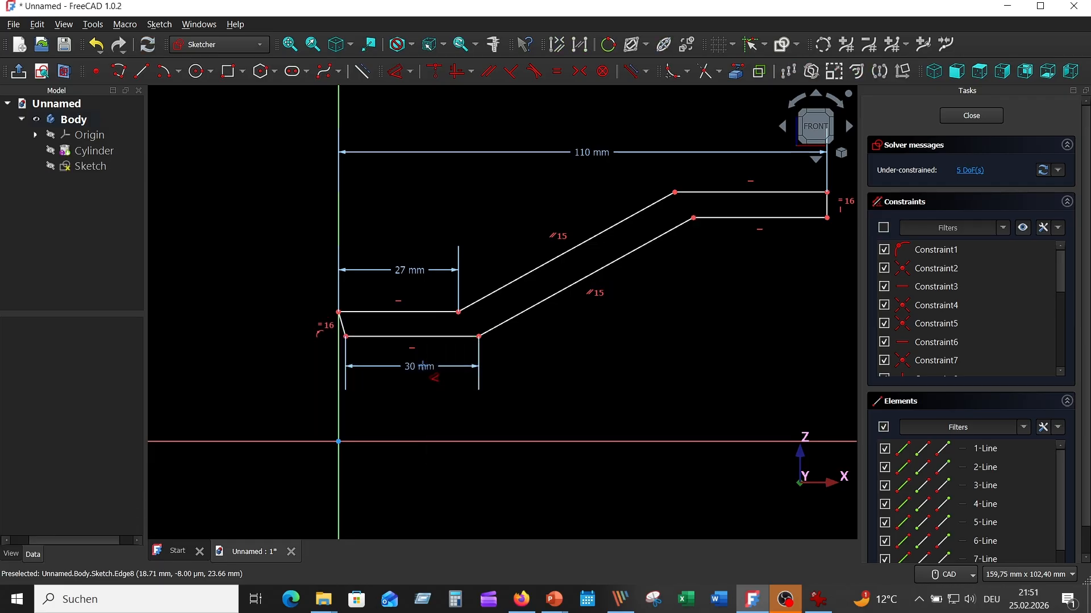
- Constrain the slanted short edge at the profile's lower end to be vertical
{"action": "left_click", "coordinate": [342, 323]}
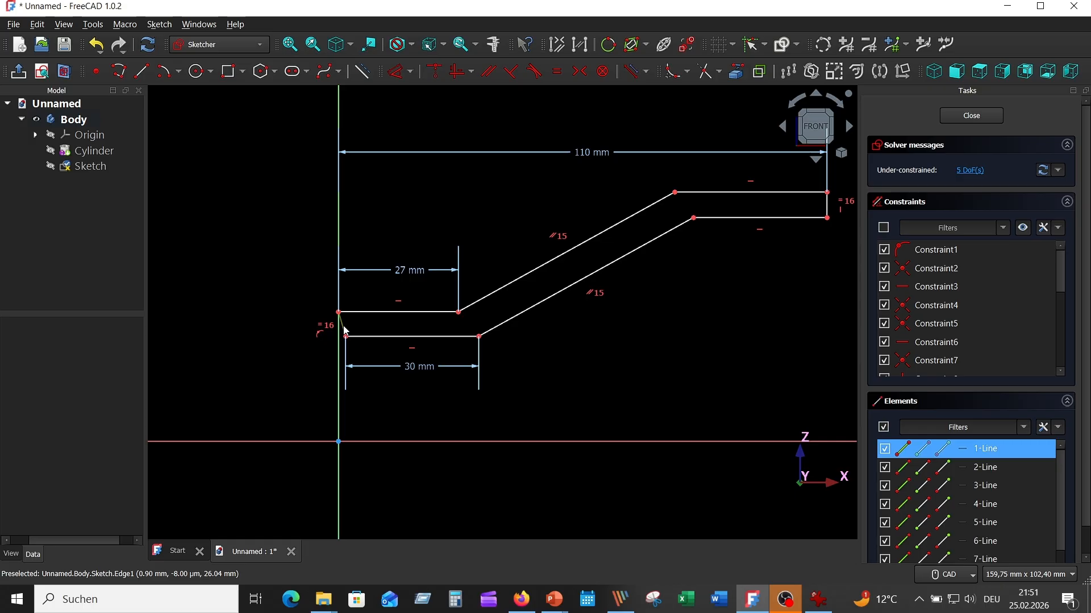
{"action": "left_click", "coordinate": [453, 75]}
{"action": "middle_click_drag", "start_coordinate": [602, 335], "coordinate": [511, 340]}
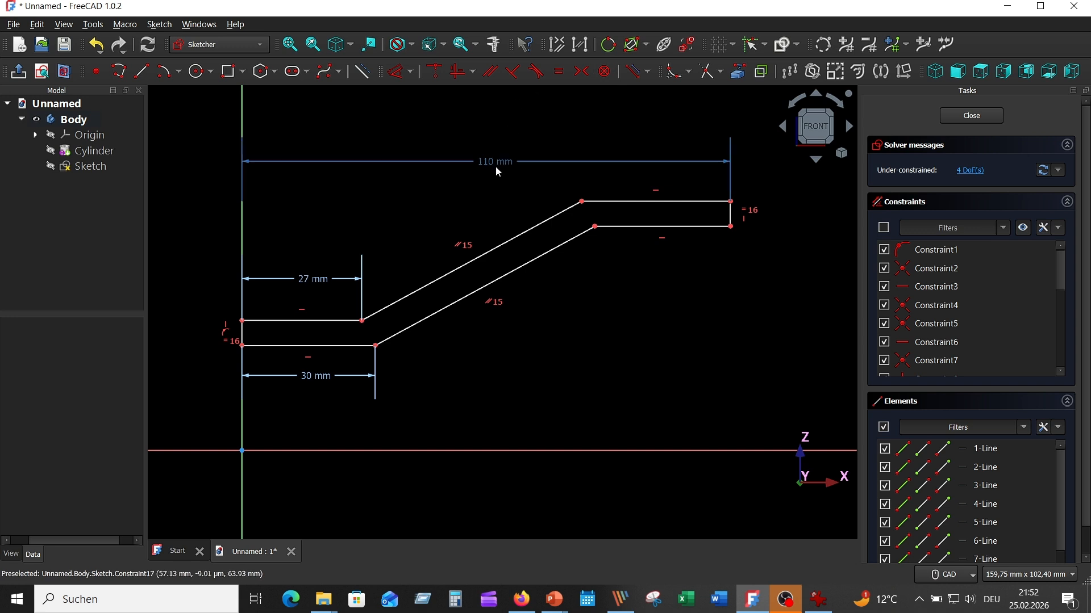
- Constrain the 30 mm line equal to the upper-end top line, and try the same for the 27 mm line and the upper-end bottom line
{"action": "left_click", "coordinate": [356, 348]}
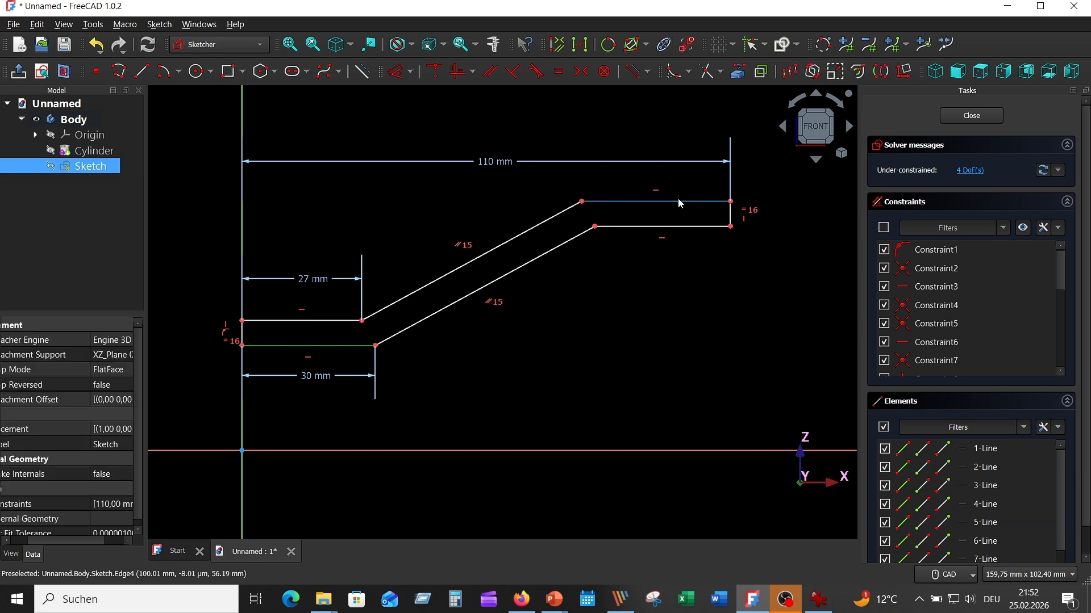
{"action": "left_click", "coordinate": [676, 201]}
{"action": "left_click", "coordinate": [558, 71]}
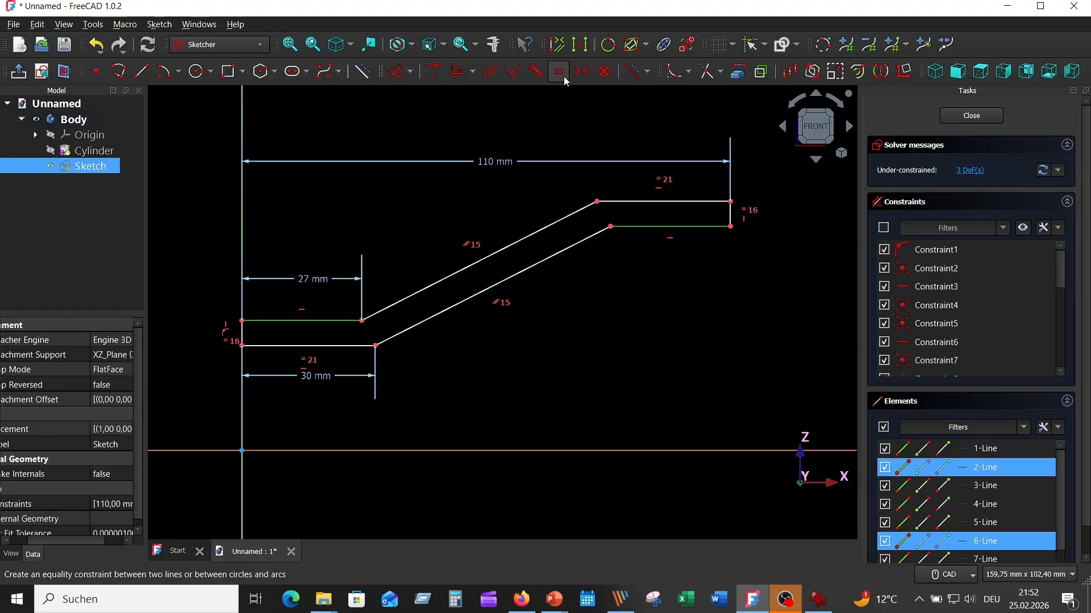
{"action": "left_click", "coordinate": [649, 227]}
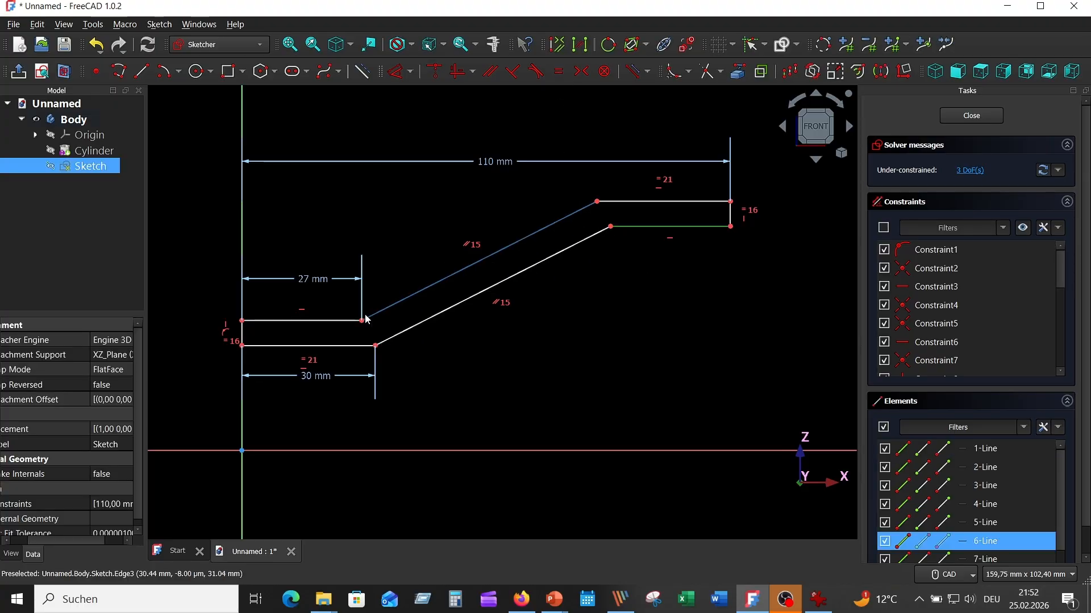
{"action": "left_click", "coordinate": [558, 71]}
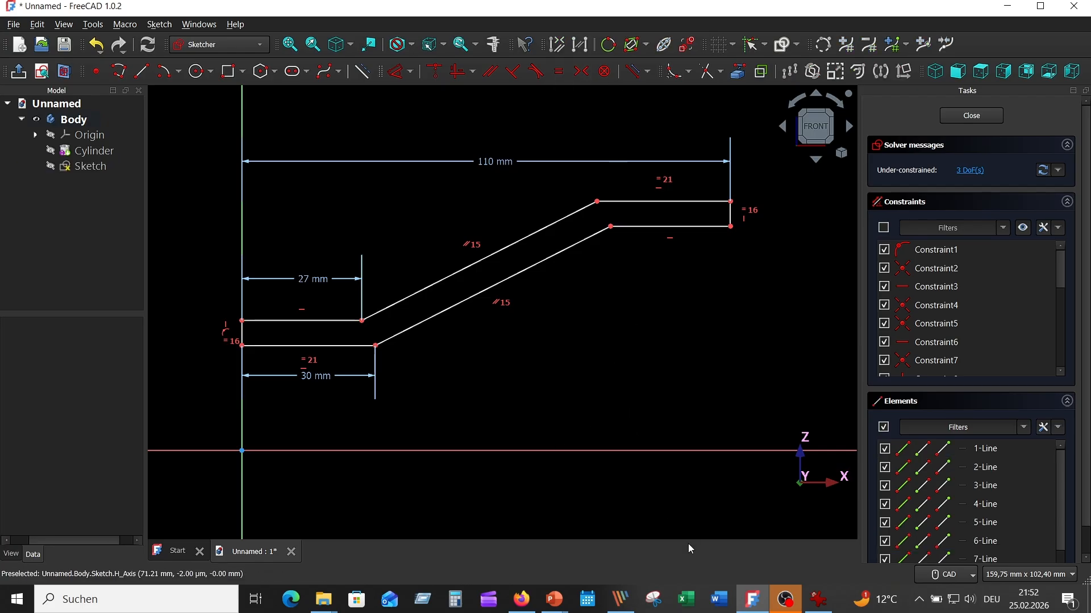
- Consult the drawing and dimension the height of the 30 mm line above the horizontal axis as 27,5 mm
{"action": "left_click", "coordinate": [818, 599]}
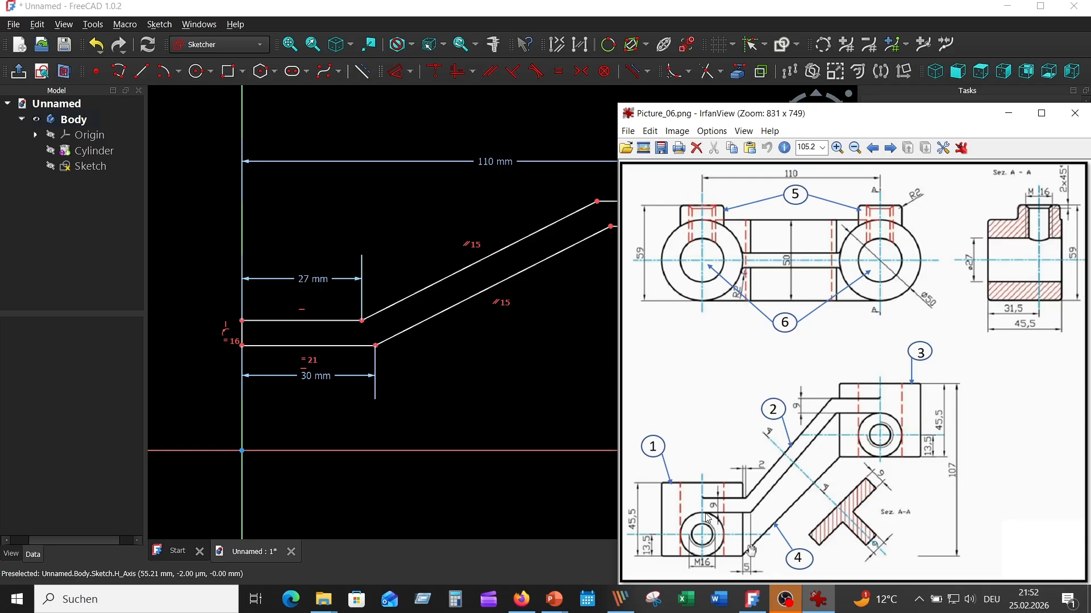
{"action": "left_click", "coordinate": [396, 71]}
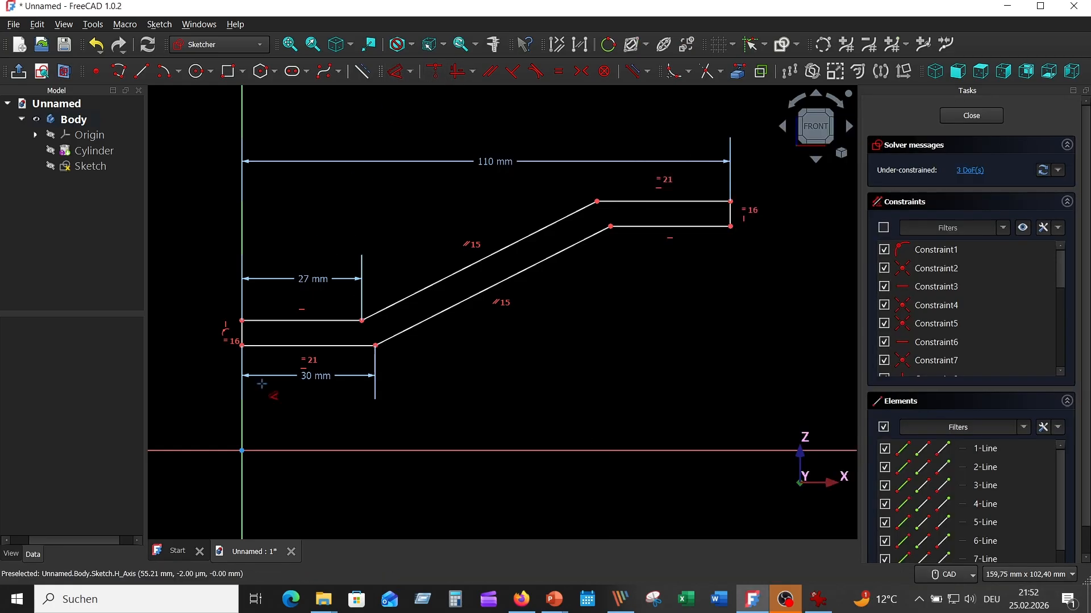
{"action": "left_click", "coordinate": [257, 341]}
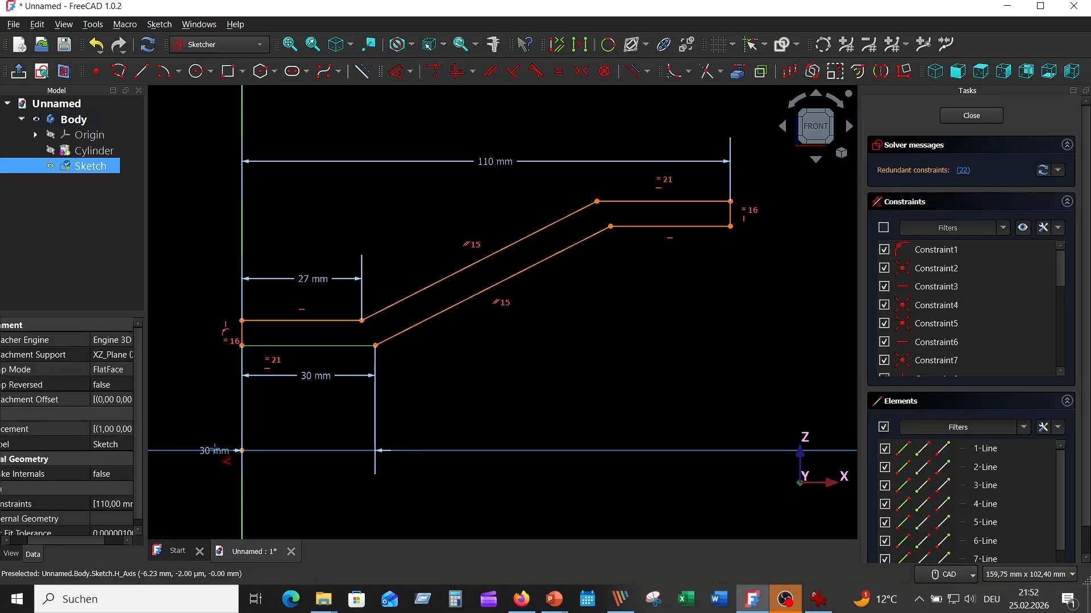
{"action": "left_click", "coordinate": [214, 451]}
{"action": "left_click", "coordinate": [195, 401]}
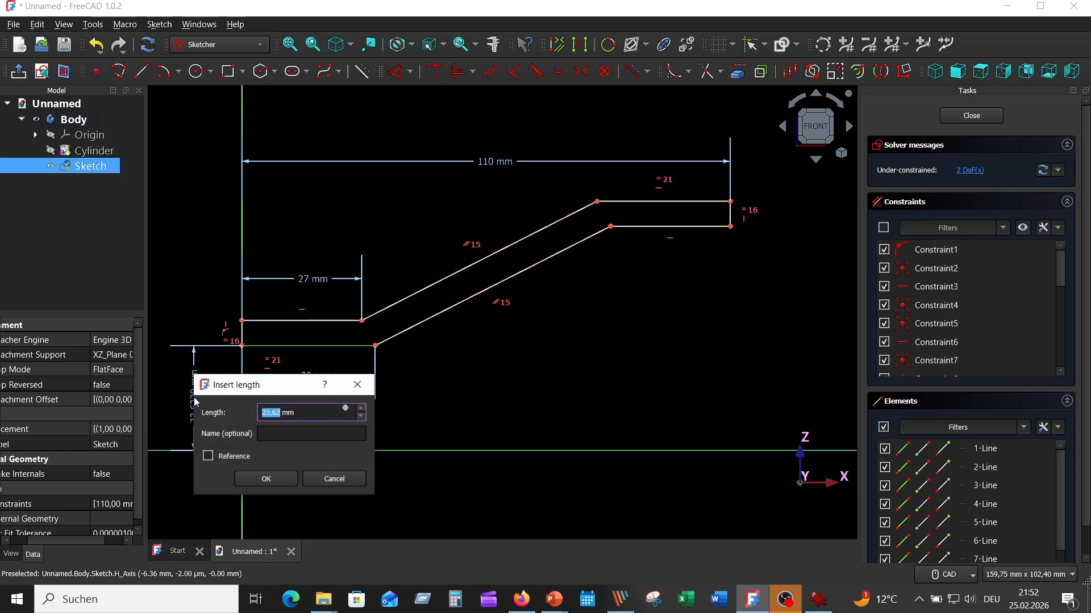
{"action": "type", "text": "2"}
{"action": "type", "text": "7,5"}
{"action": "key", "text": "Return"}
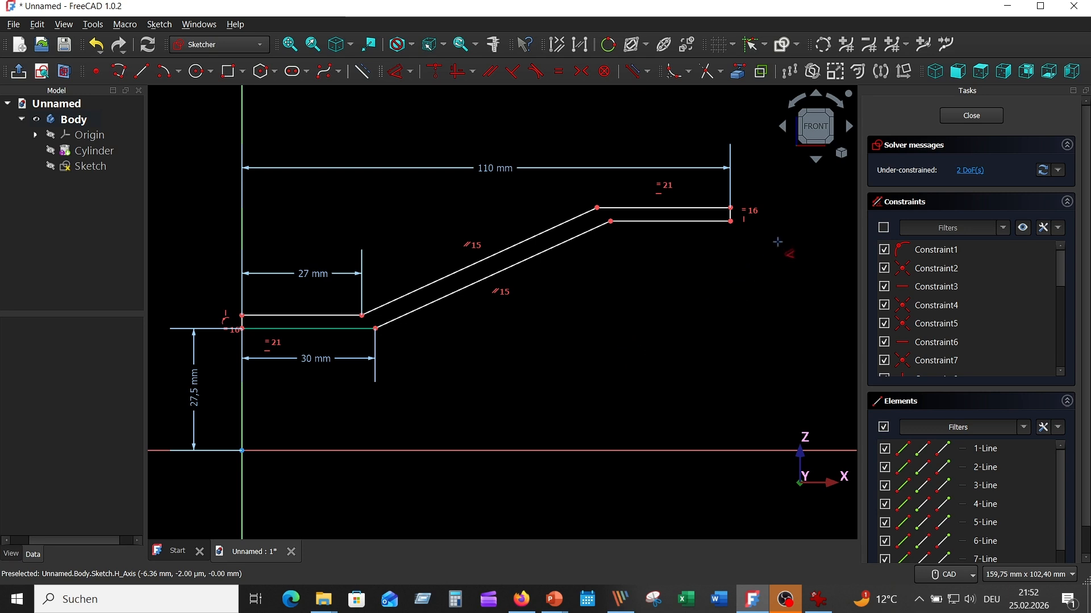
- Set the length of the short vertical edge at the profile's upper end to 9 mm
{"action": "left_click", "coordinate": [730, 213]}
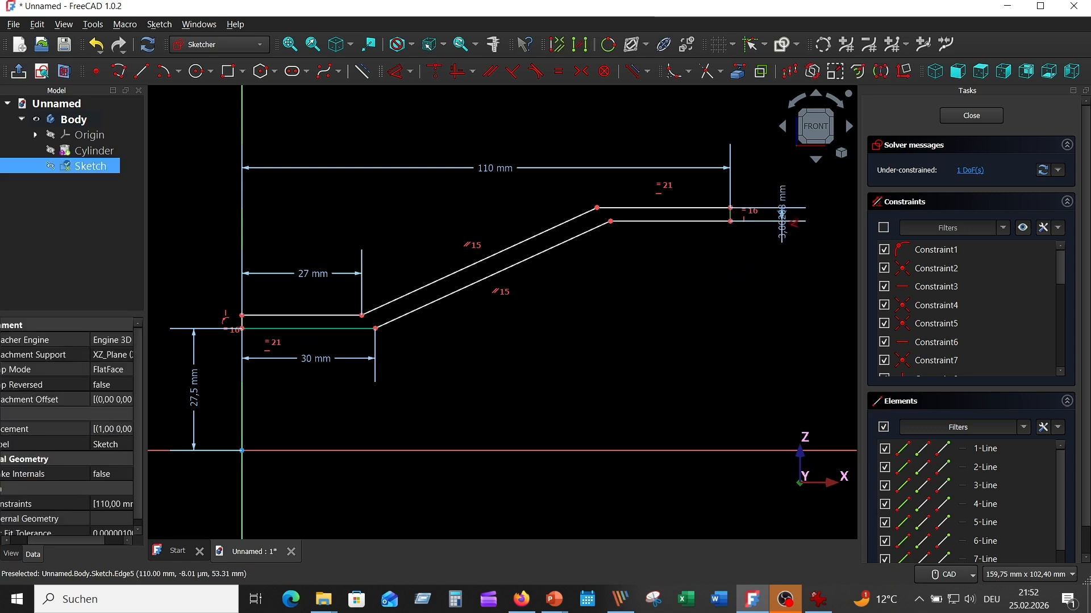
{"action": "left_click", "coordinate": [773, 166]}
{"action": "type", "text": "9"}
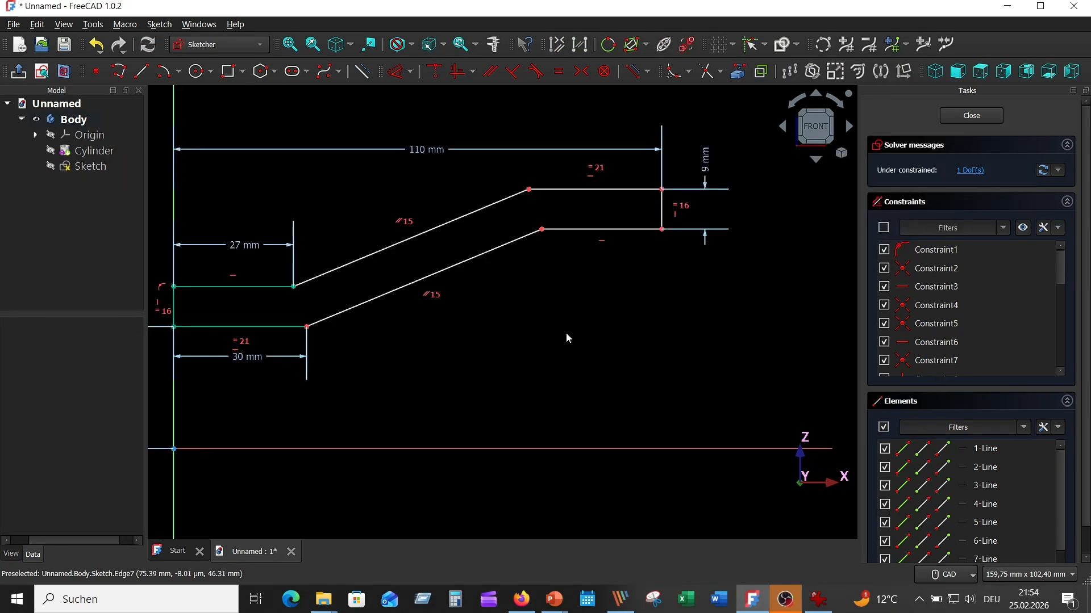
- Consult the drawing and dimension the height of the upper end's bottom line above the horizontal axis as 107-27 mm
{"action": "left_click", "coordinate": [822, 596]}
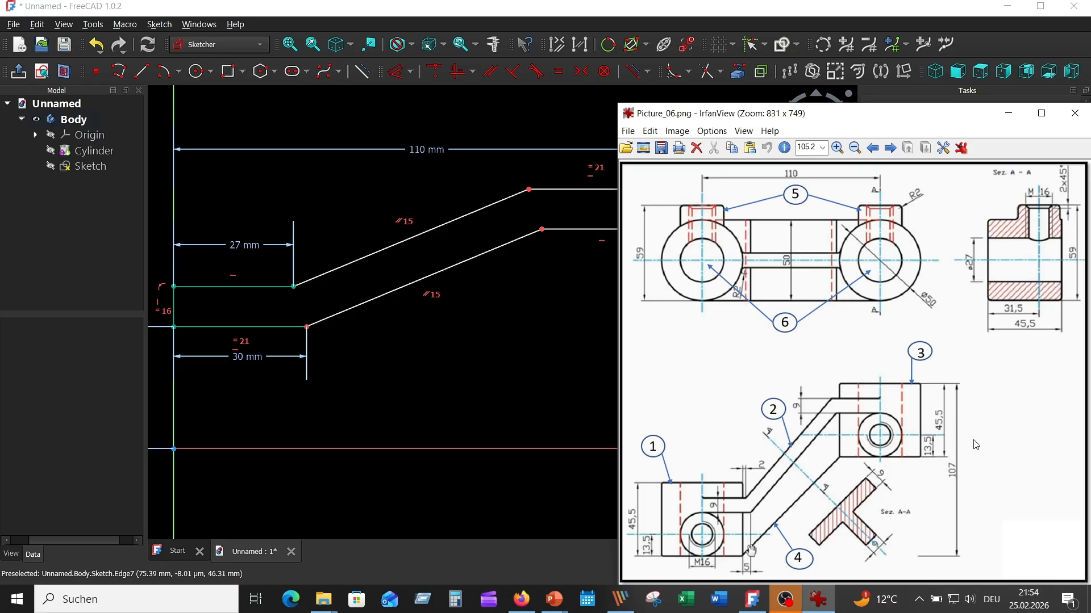
{"action": "left_click", "coordinate": [556, 312]}
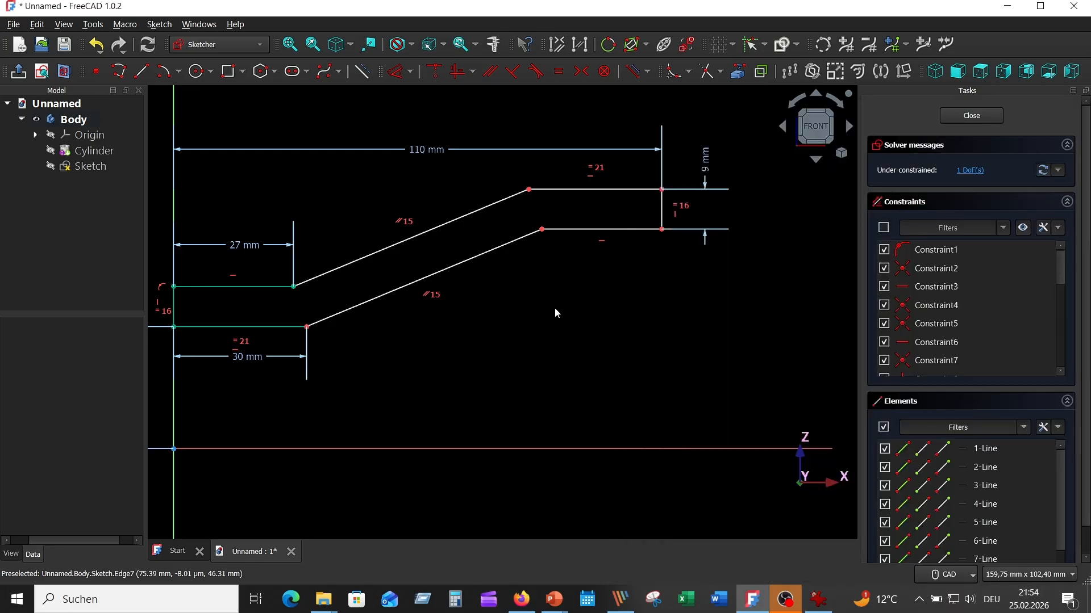
{"action": "left_click", "coordinate": [397, 72]}
{"action": "left_click", "coordinate": [630, 229]}
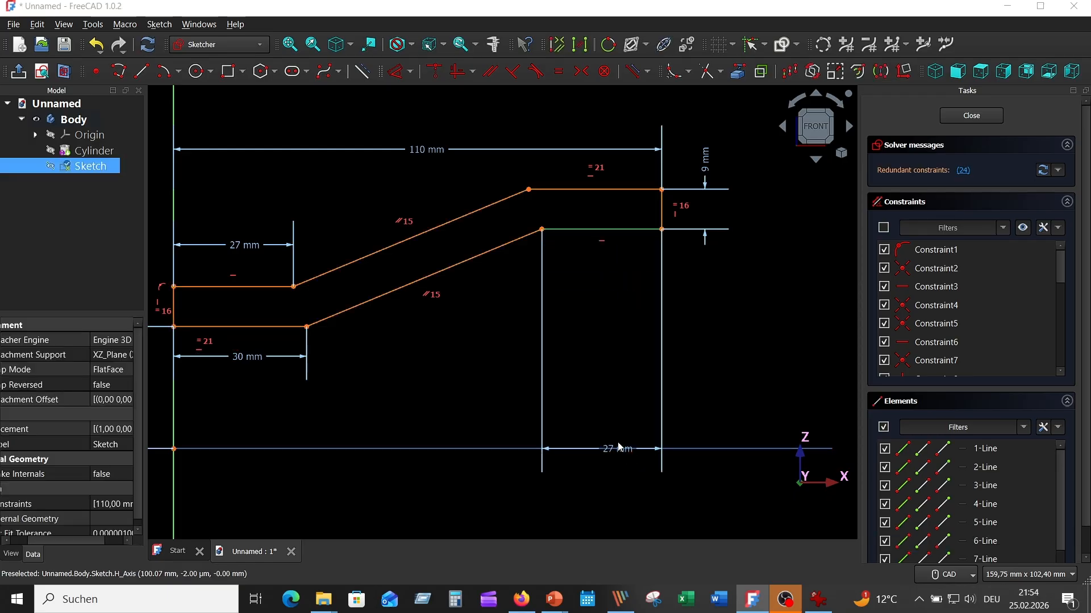
{"action": "left_click", "coordinate": [620, 446]}
{"action": "left_click", "coordinate": [750, 523]}
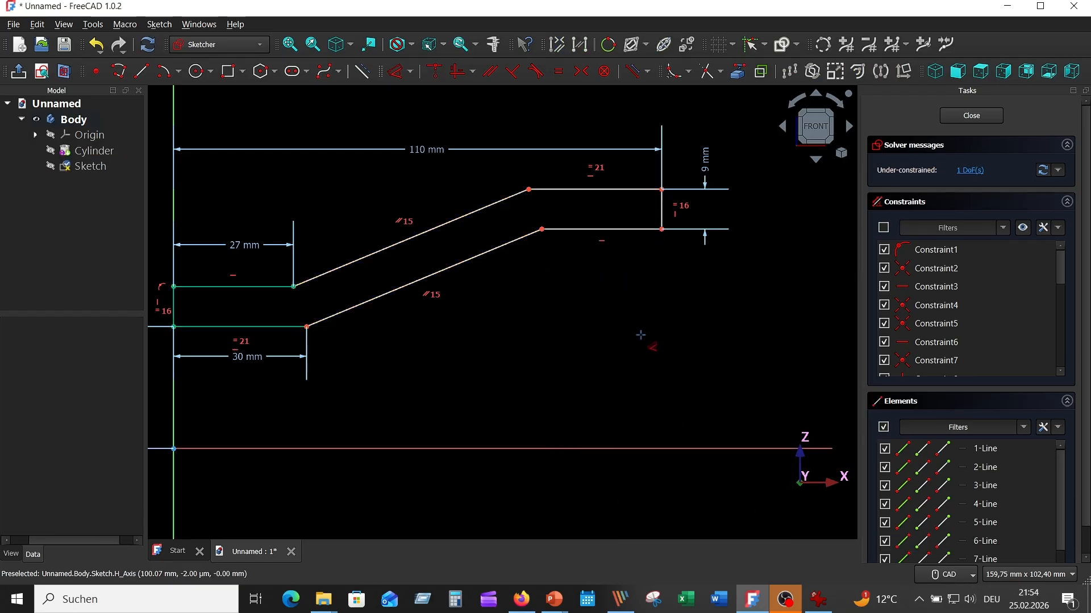
{"action": "left_click", "coordinate": [621, 230]}
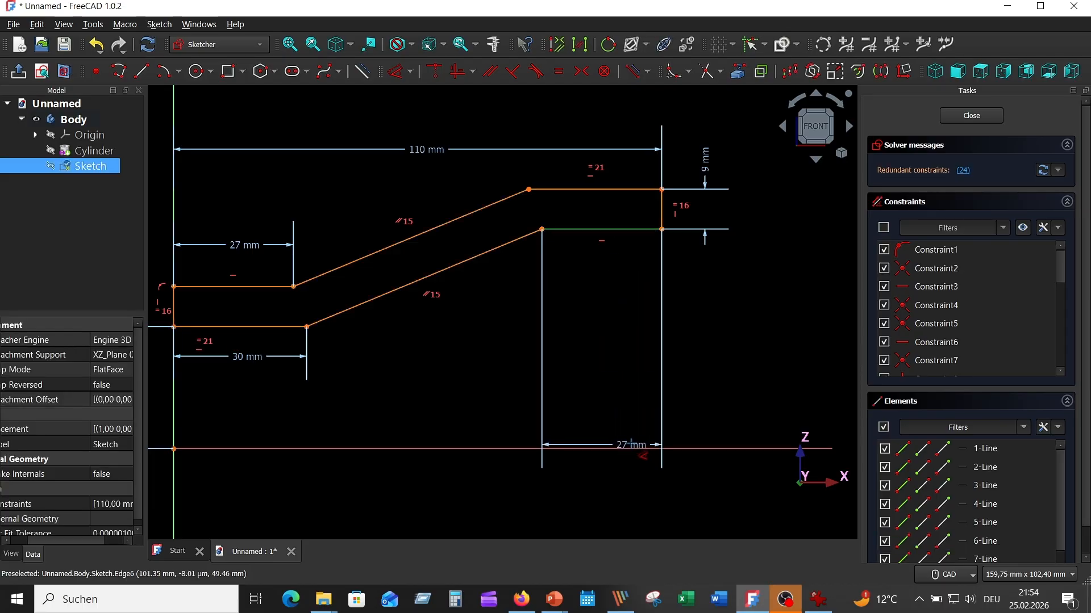
{"action": "left_click", "coordinate": [631, 448]}
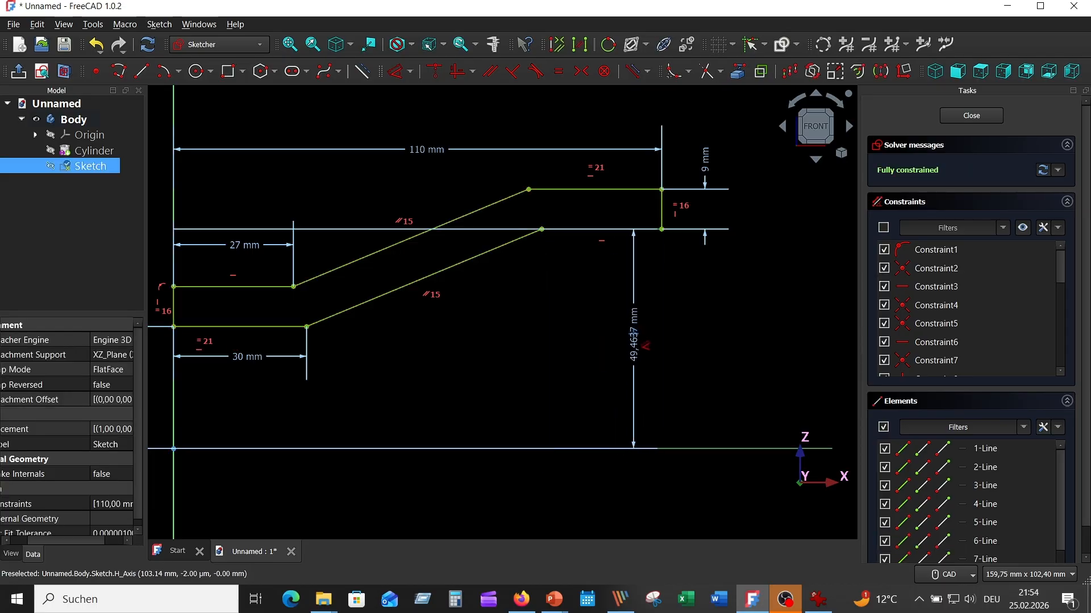
{"action": "left_click", "coordinate": [635, 341]}
{"action": "type", "text": "107-27 mm"}
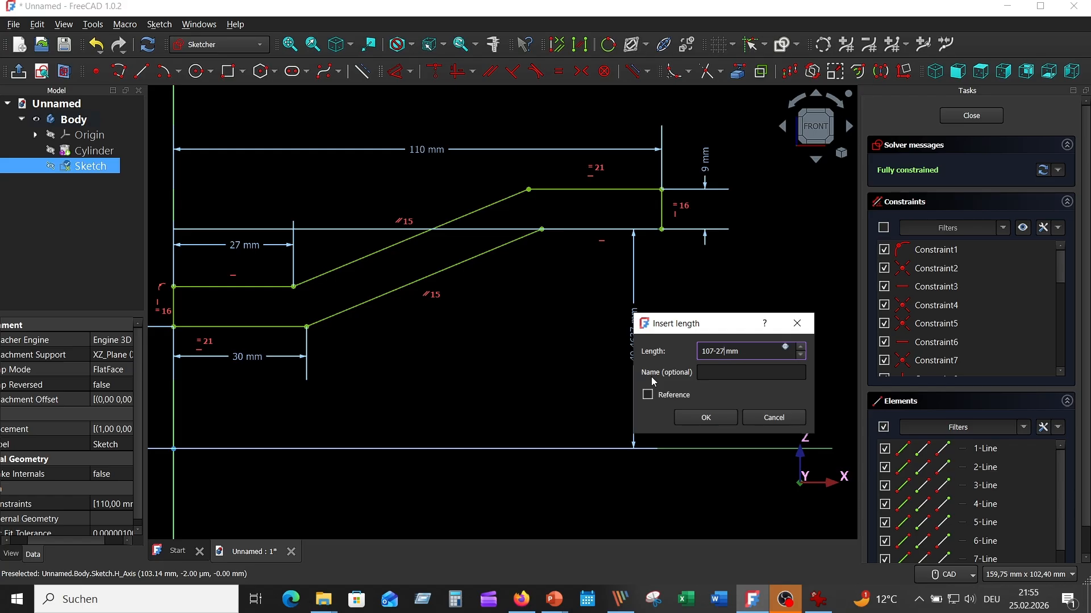
{"action": "left_click", "coordinate": [704, 419]}
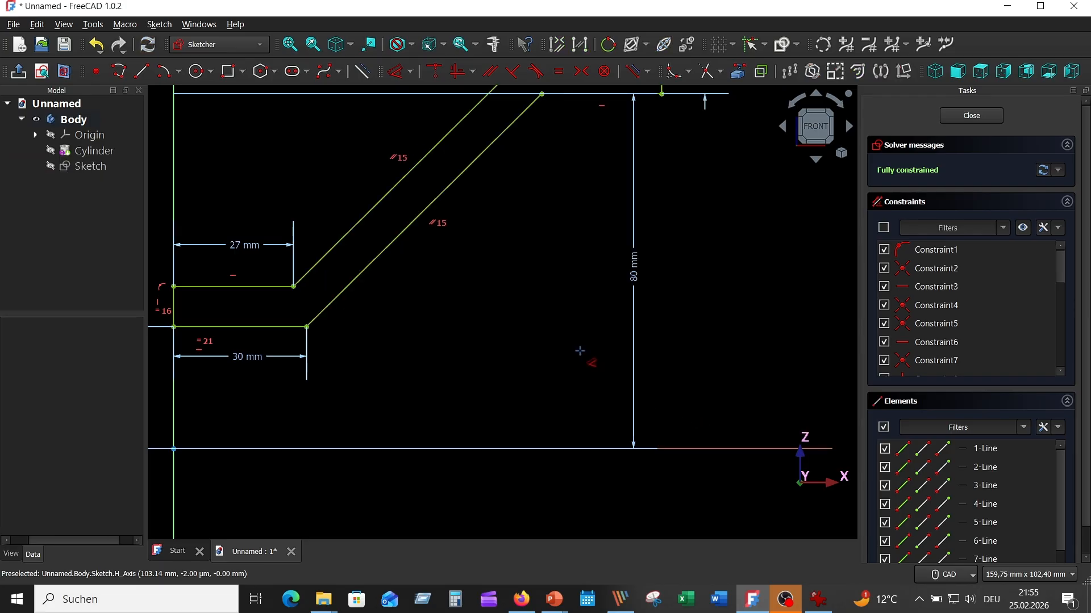
- Compare the dimensions at the profile's lower end with the drawing Picture_06.png
{"action": "middle_click_drag", "start_coordinate": [562, 329], "coordinate": [573, 392]}
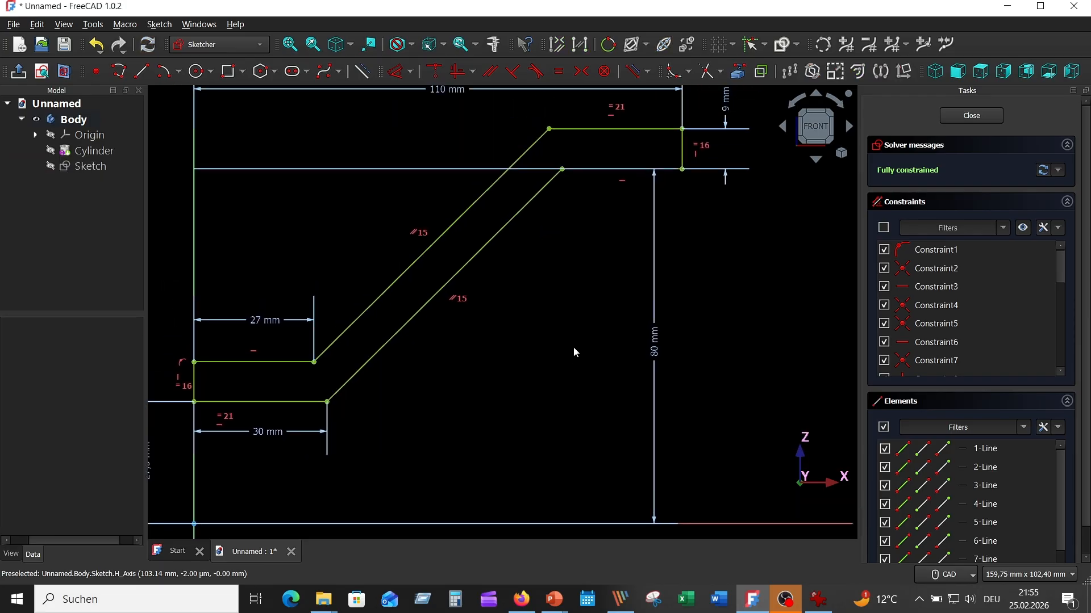
{"action": "scroll", "coordinate": [574, 352], "scroll_direction": "down", "scroll_amount": 3}
{"action": "scroll", "coordinate": [635, 318], "scroll_direction": "up", "scroll_amount": 3}
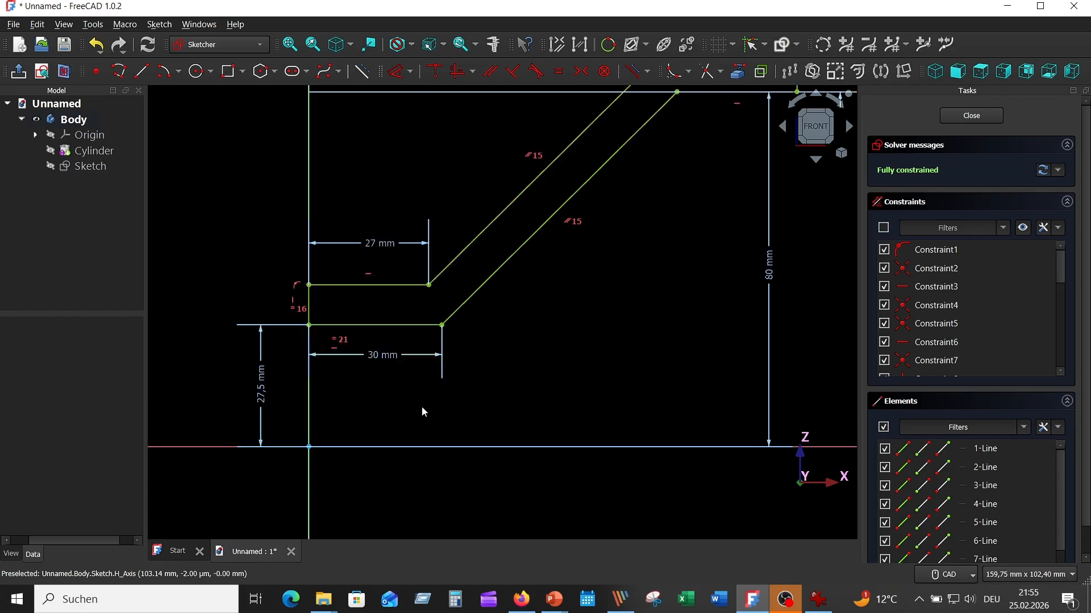
{"action": "left_click", "coordinate": [817, 599]}
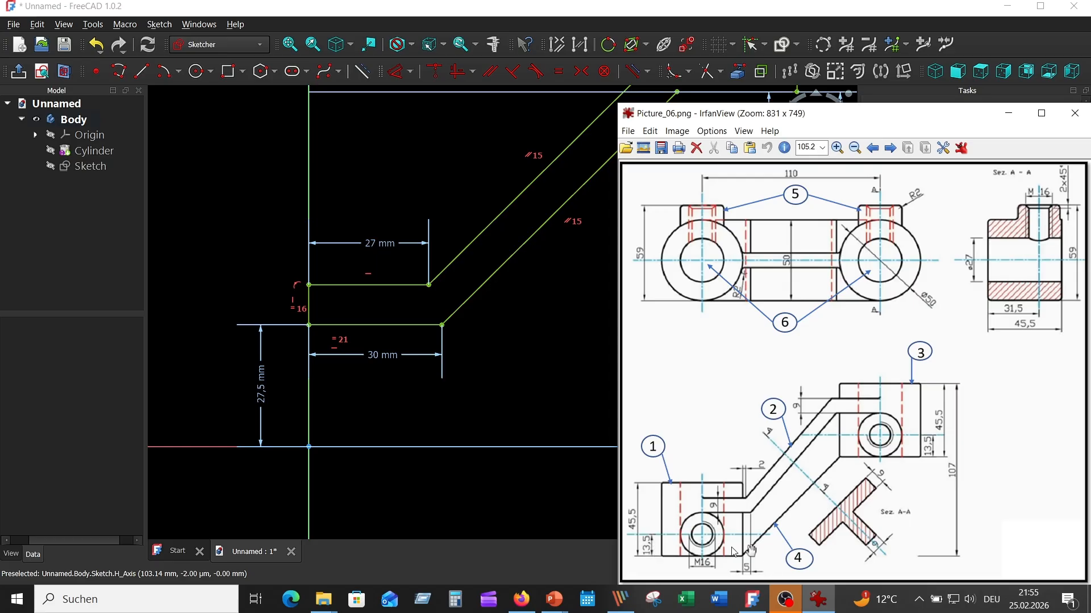
{"action": "left_click", "coordinate": [613, 531]}
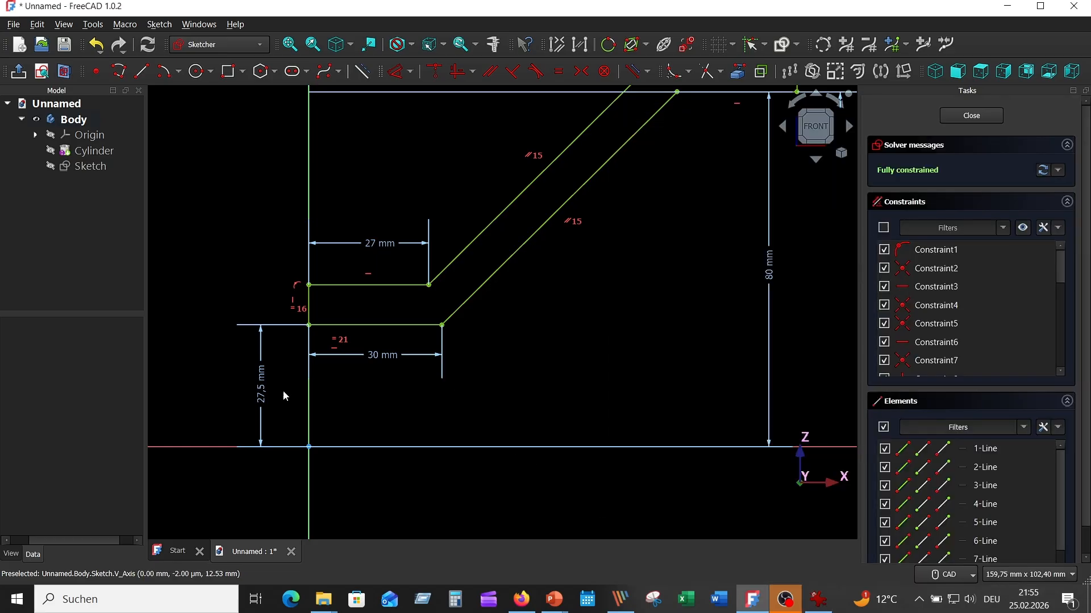
- Set the height of the profile's 30 mm line above the horizontal axis to 27 mm and close the sketch
{"action": "left_click", "coordinate": [263, 396]}
{"action": "double_click", "coordinate": [263, 396]}
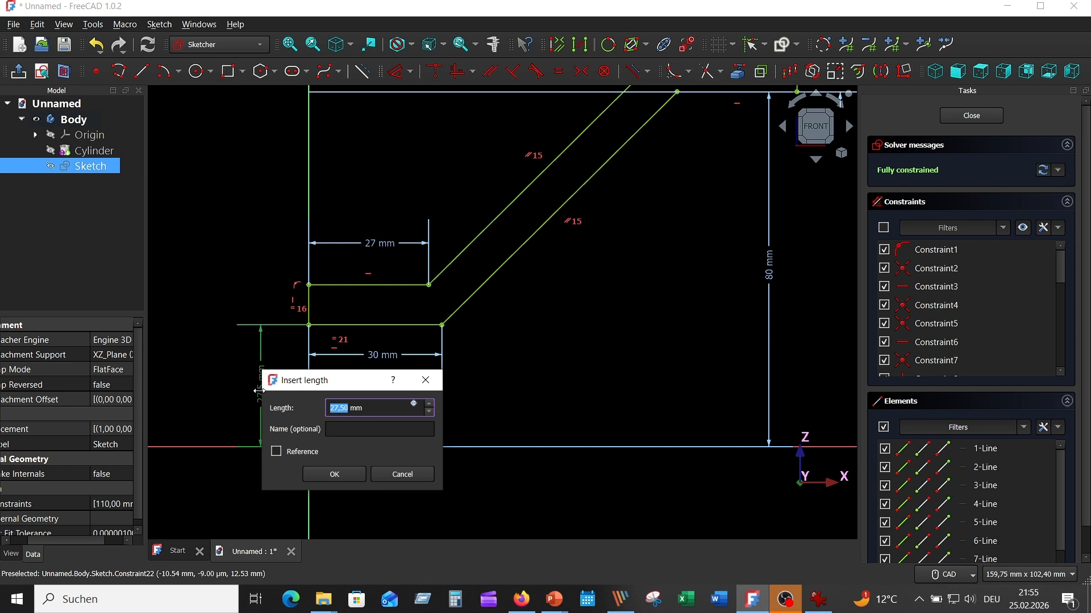
{"action": "type", "text": "27"}
{"action": "key", "text": "Return"}
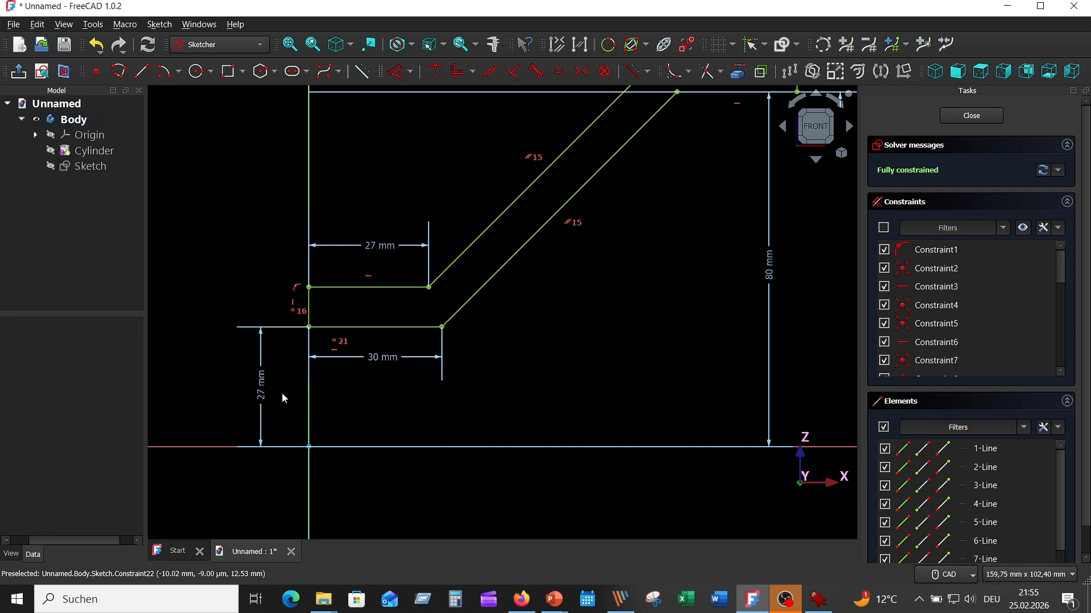
{"action": "scroll", "coordinate": [554, 294], "scroll_direction": "down", "scroll_amount": 3}
{"action": "middle_click_drag", "start_coordinate": [555, 293], "coordinate": [506, 316]}
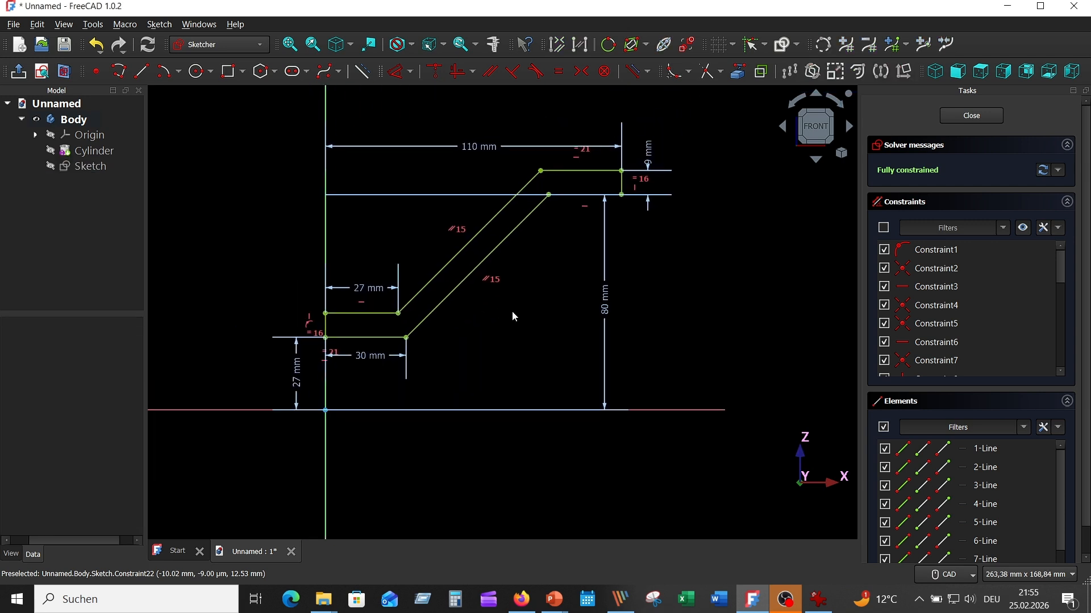
{"action": "left_click", "coordinate": [970, 116]}
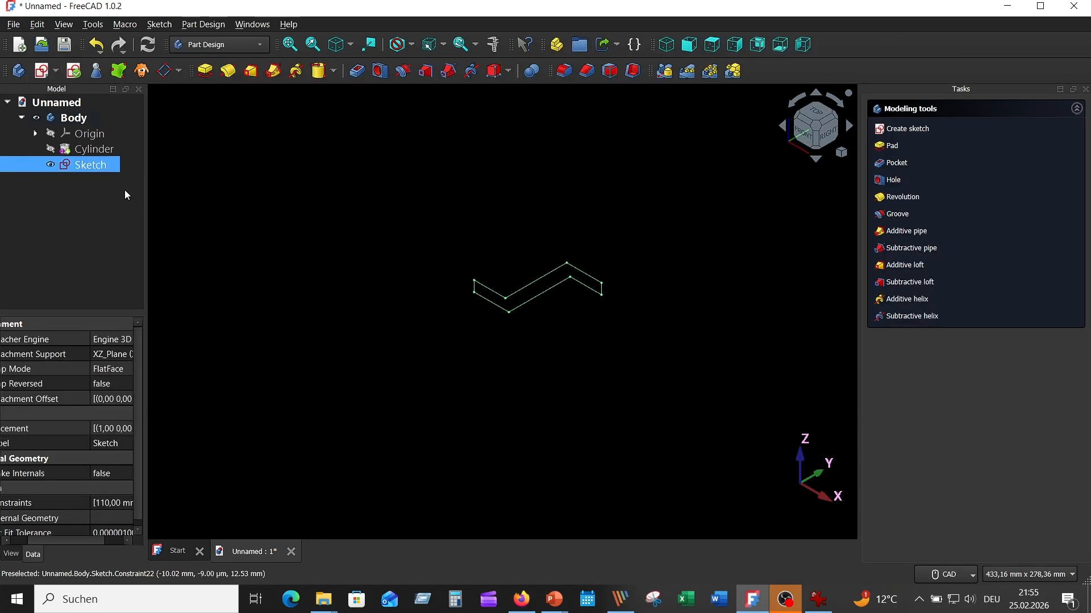
- Show the first cylinder and pad the arm sketch 50 mm, symmetric to its plane
{"action": "left_click", "coordinate": [50, 148]}
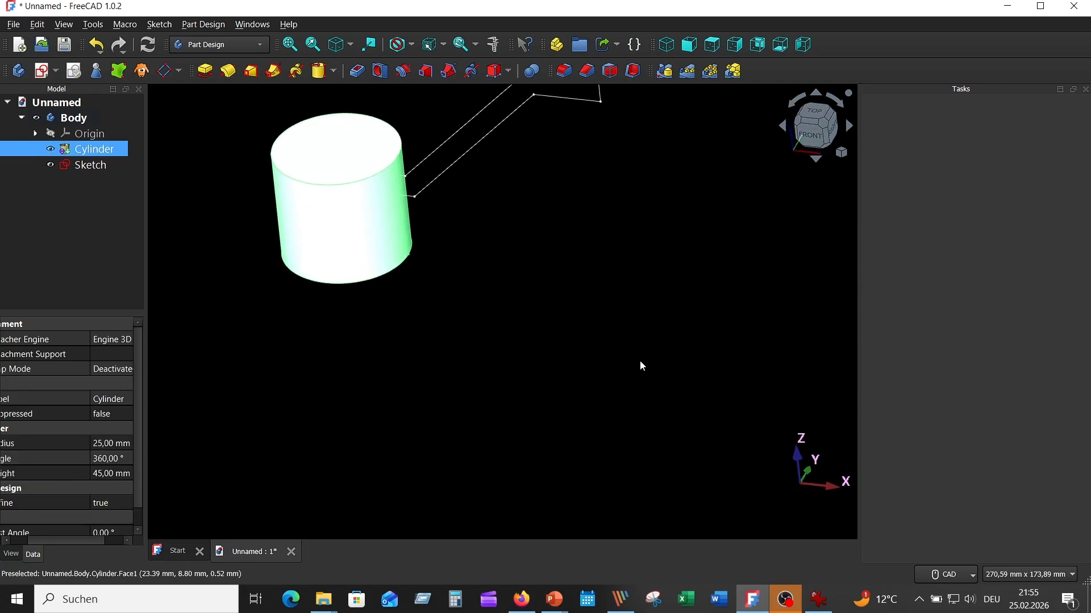
{"action": "scroll", "coordinate": [524, 200], "scroll_direction": "down", "scroll_amount": 1}
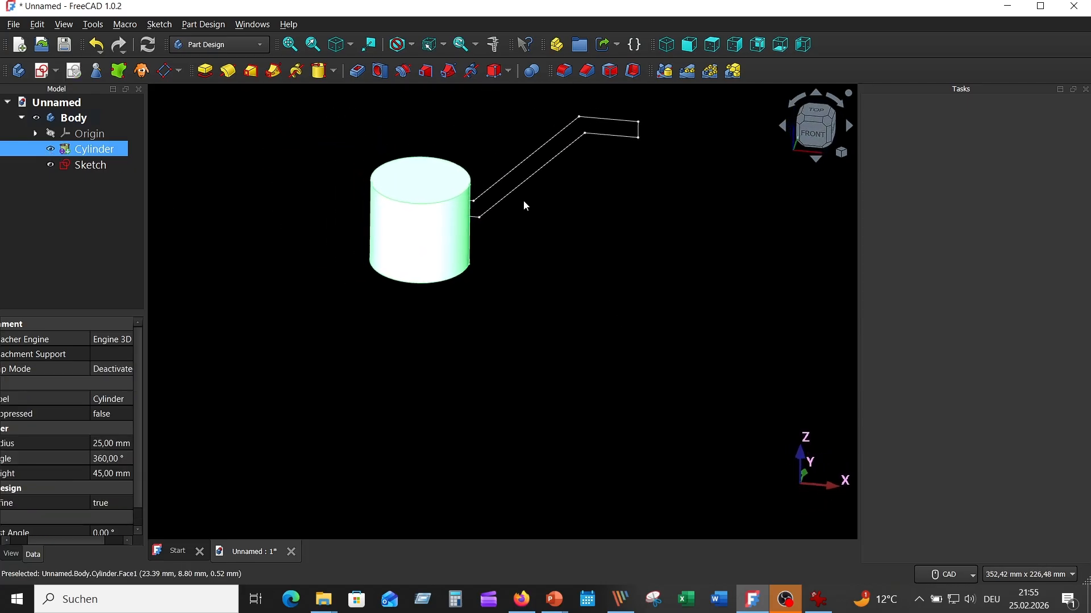
{"action": "left_click", "coordinate": [528, 168]}
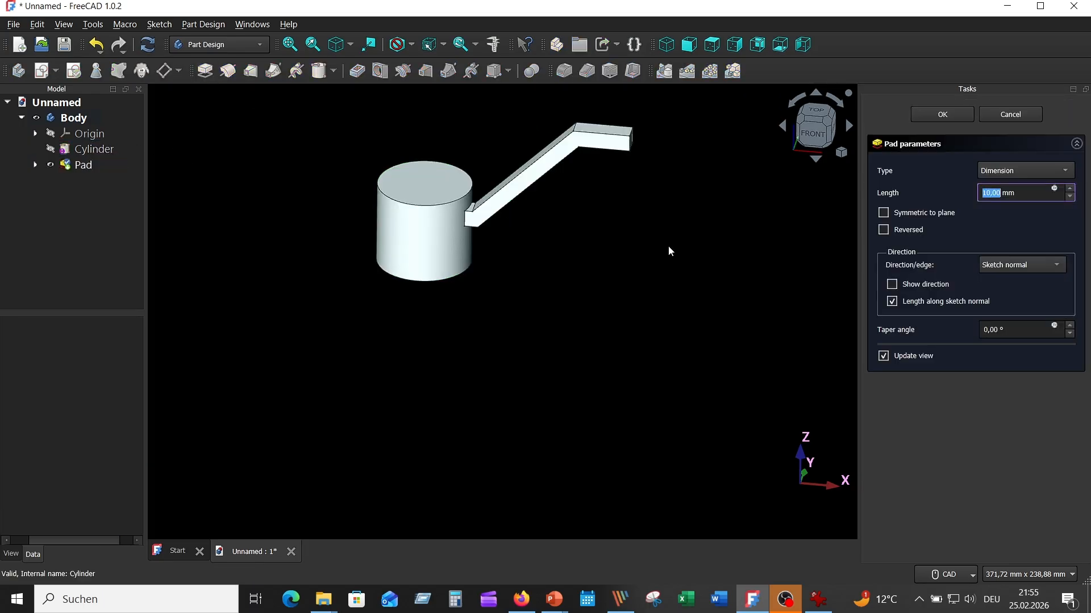
{"action": "middle_click_drag", "start_coordinate": [668, 245], "coordinate": [694, 265]}
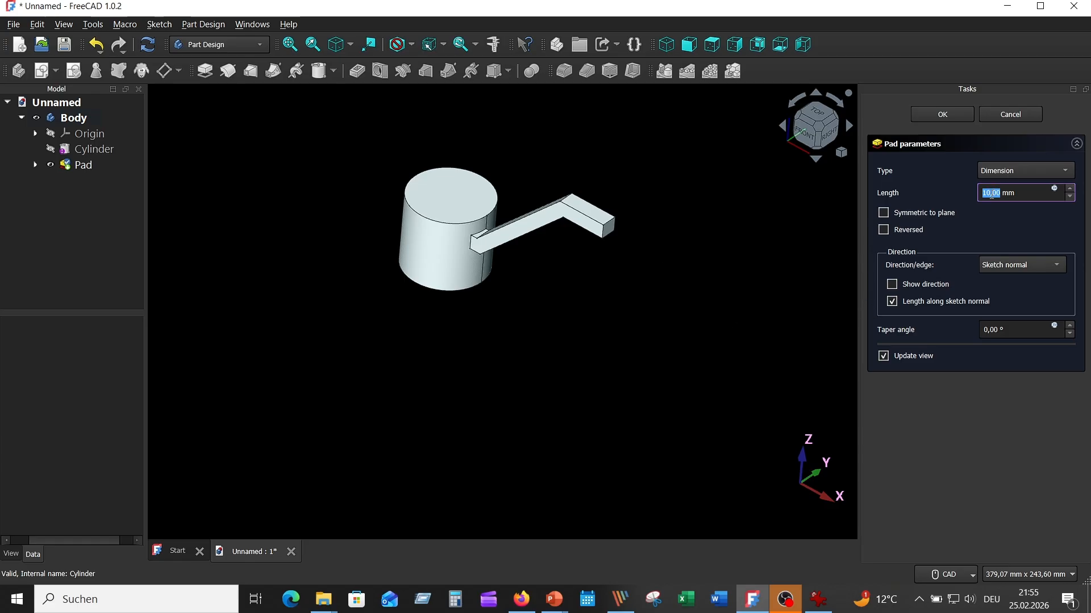
{"action": "left_click_drag", "start_coordinate": [988, 194], "coordinate": [972, 196]}
{"action": "left_click", "coordinate": [883, 214]}
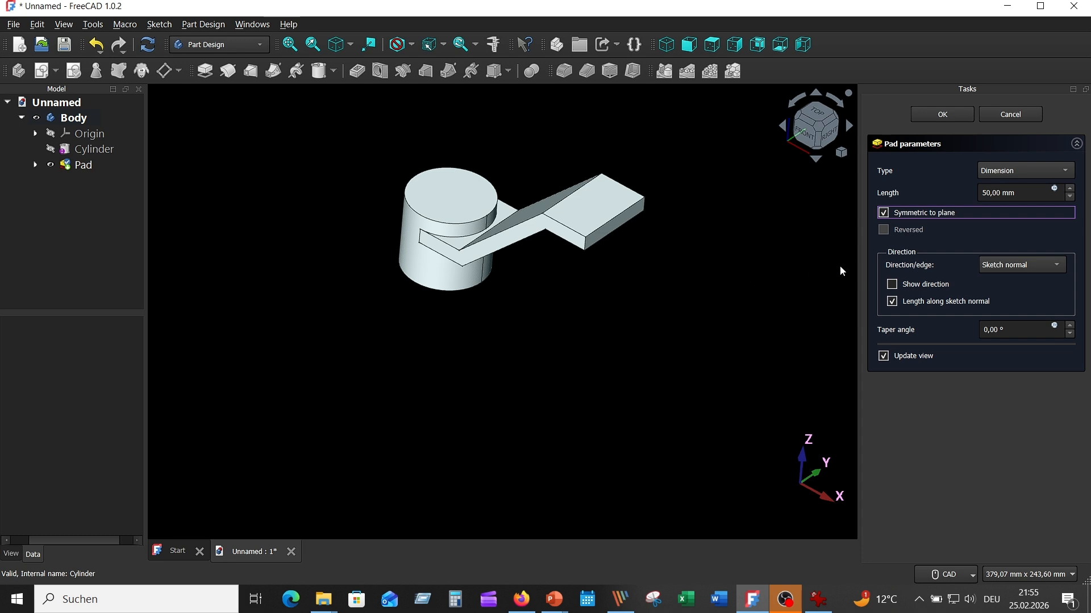
{"action": "middle_click_drag", "start_coordinate": [798, 271], "coordinate": [733, 269]}
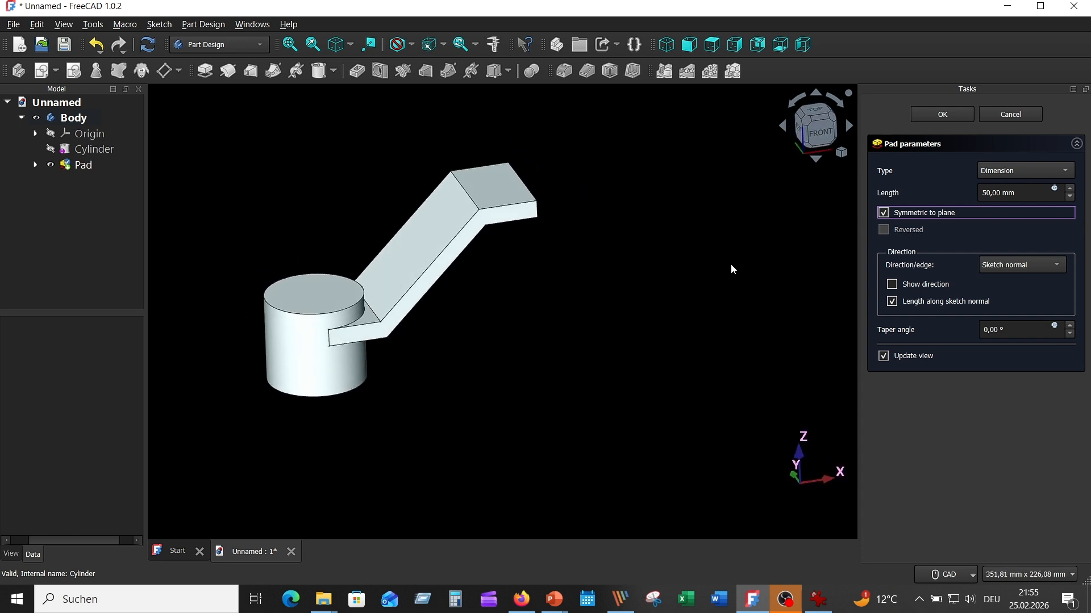
{"action": "left_click", "coordinate": [942, 114]}
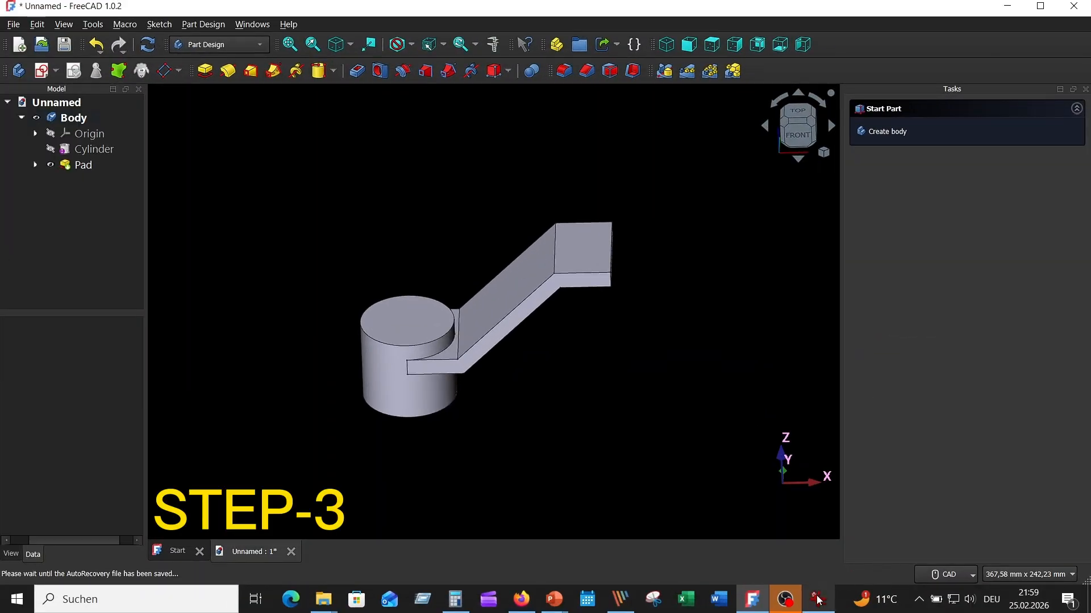
- Consult the drawing Picture_06.png and add a second additive cylinder attached to the XY-plane
{"action": "left_click", "coordinate": [818, 600]}
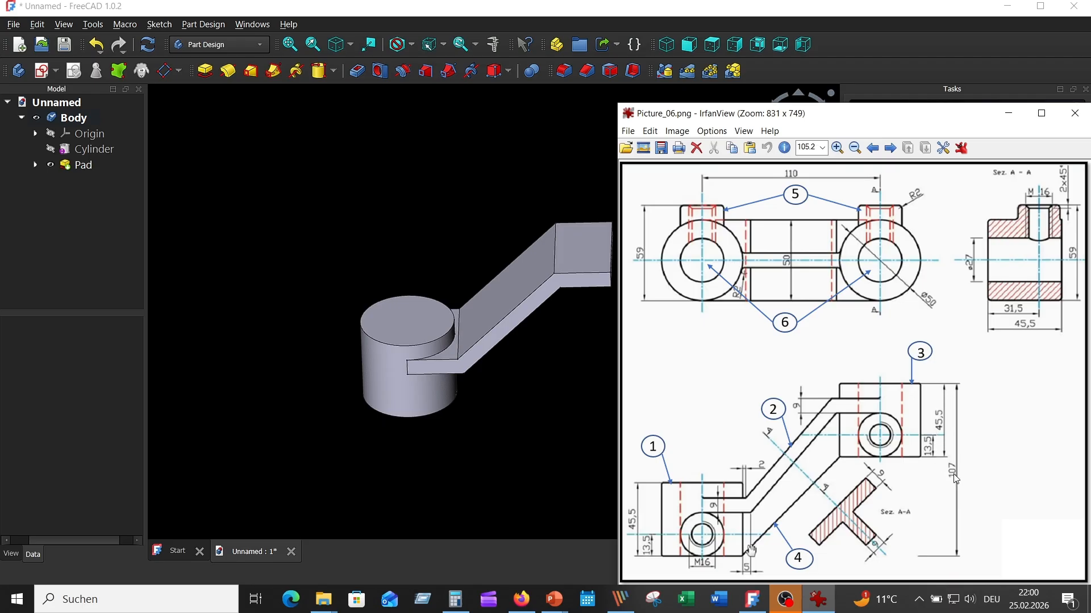
{"action": "left_click", "coordinate": [527, 370]}
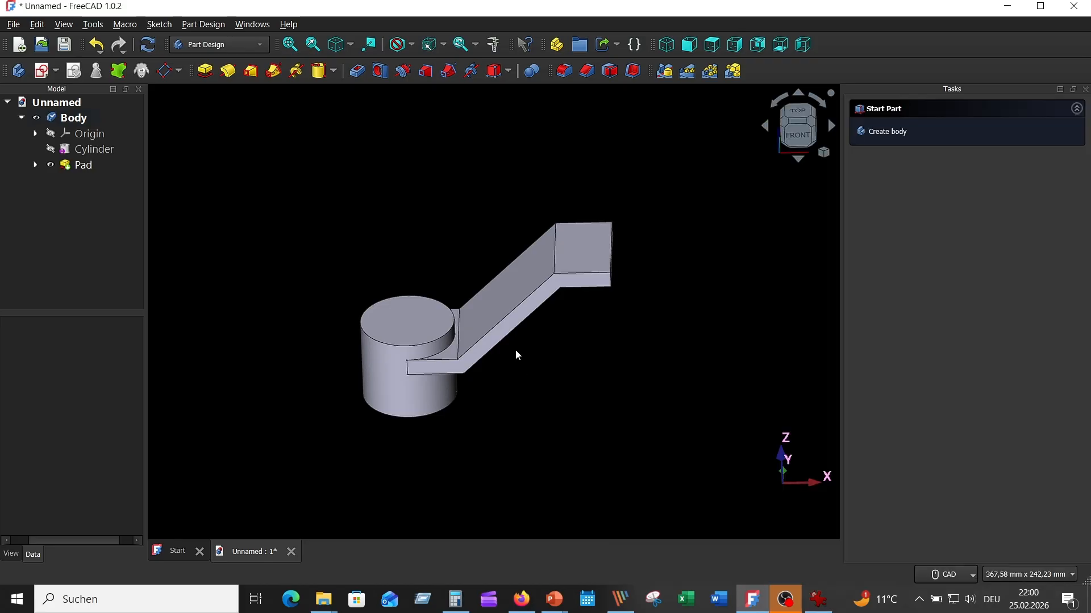
{"action": "left_click", "coordinate": [333, 70]}
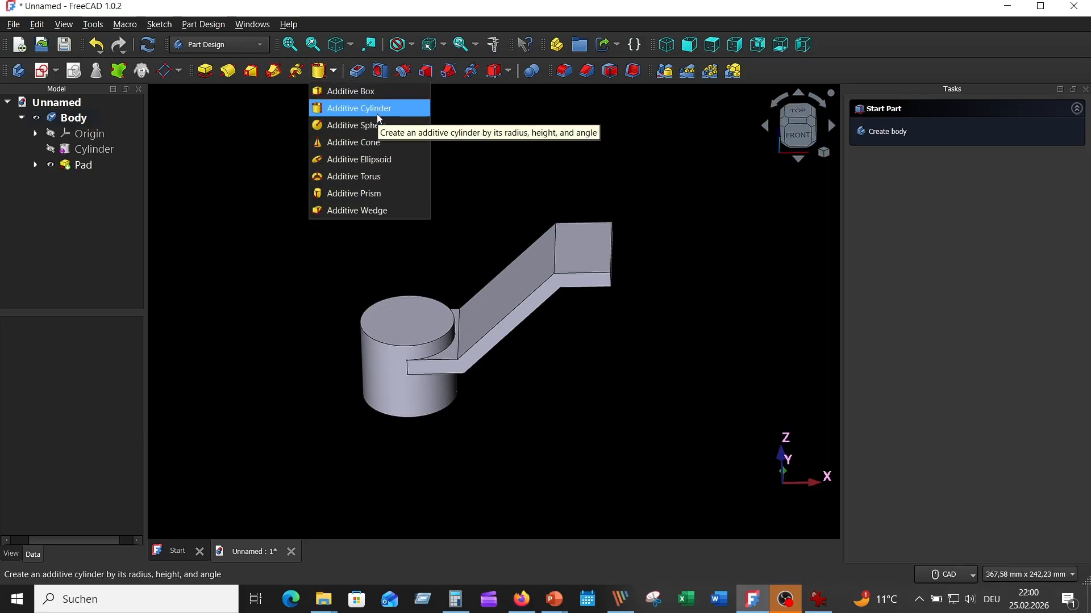
{"action": "left_click", "coordinate": [644, 219]}
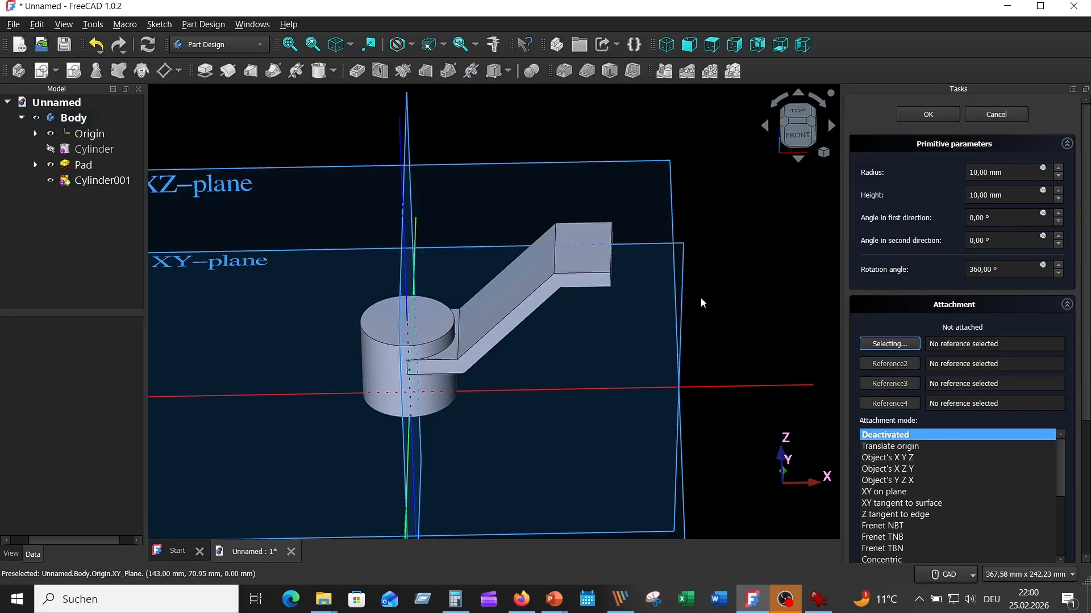
{"action": "middle_click_drag", "start_coordinate": [701, 298], "coordinate": [718, 285]}
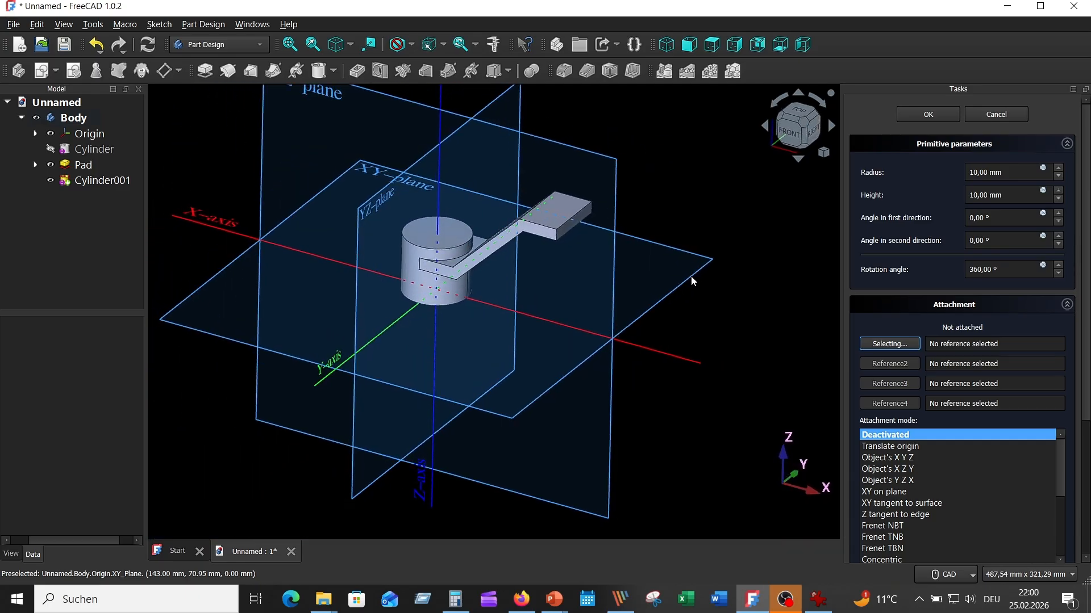
{"action": "left_click", "coordinate": [708, 297]}
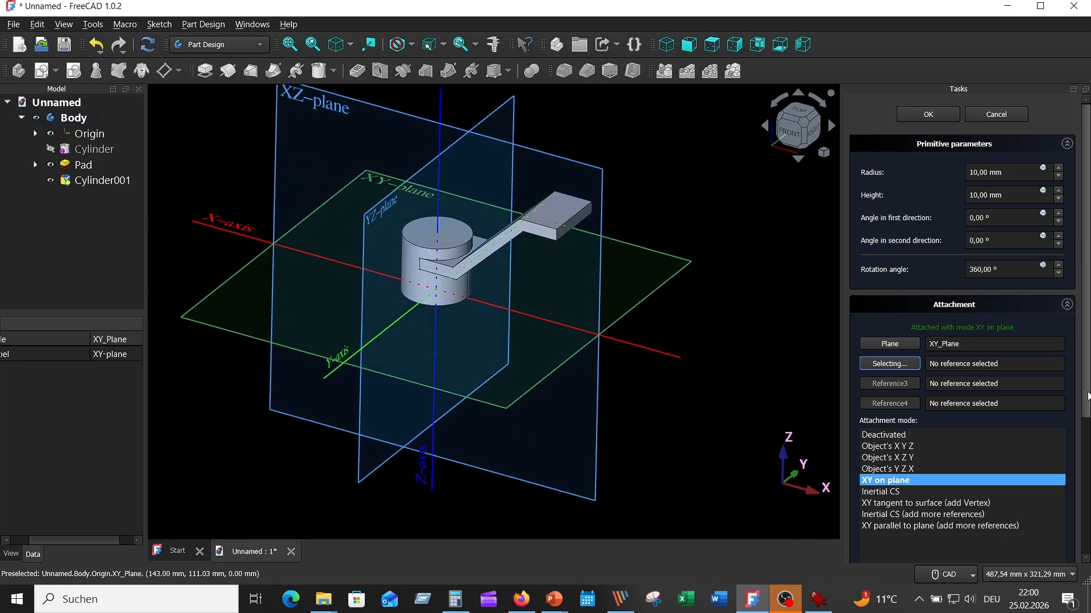
- Set the second cylinder's radius to 25 mm and its height to 45 mm
{"action": "left_click", "coordinate": [969, 172]}
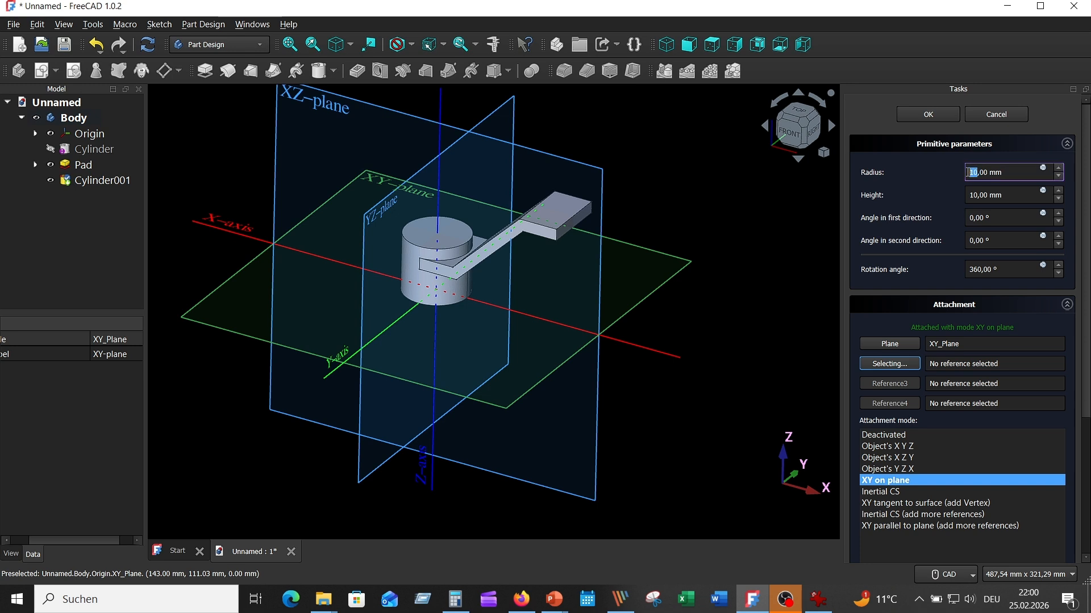
{"action": "type", "text": "25"}
{"action": "key", "text": "Tab"}
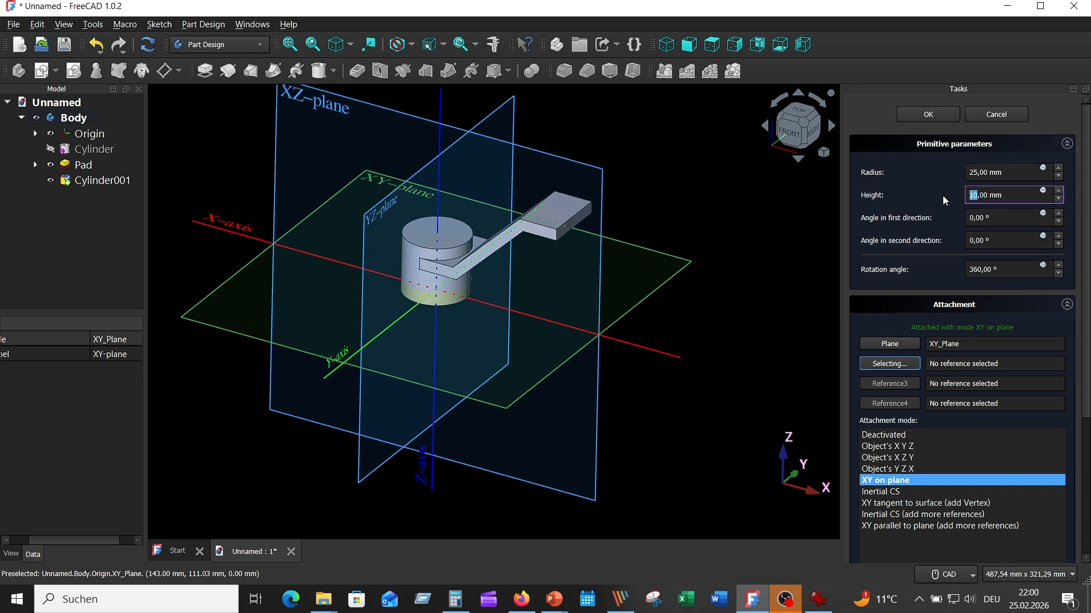
{"action": "type", "text": "45,5"}
- Offset the second cylinder's attachment by 110 mm in the x-direction and 61 mm in the z-direction
{"action": "scroll", "coordinate": [1065, 428], "scroll_direction": "down", "scroll_amount": 5}
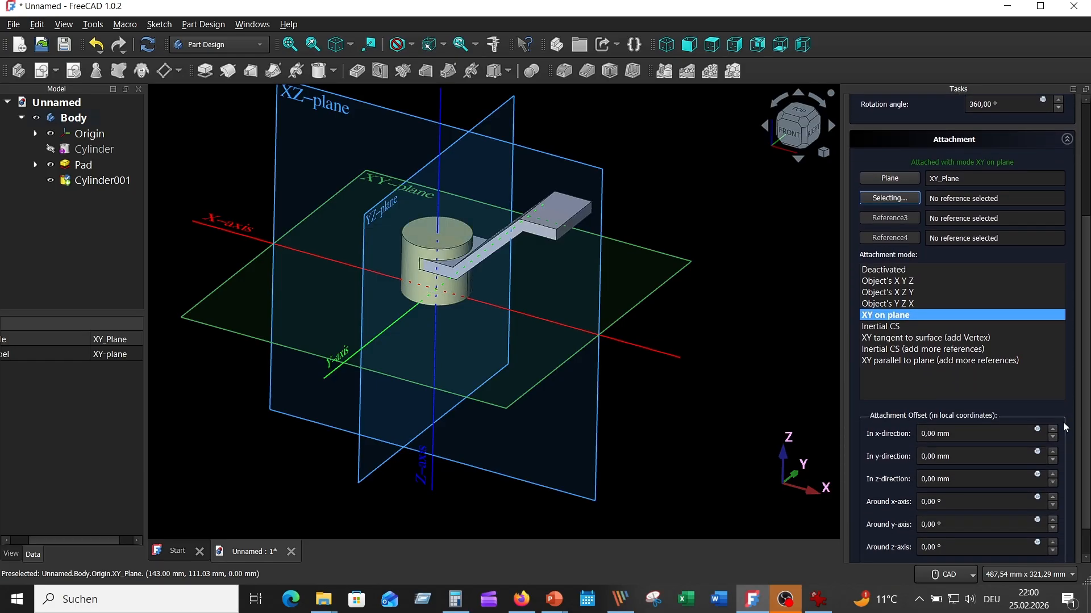
{"action": "left_click", "coordinate": [922, 434]}
{"action": "type", "text": "11"}
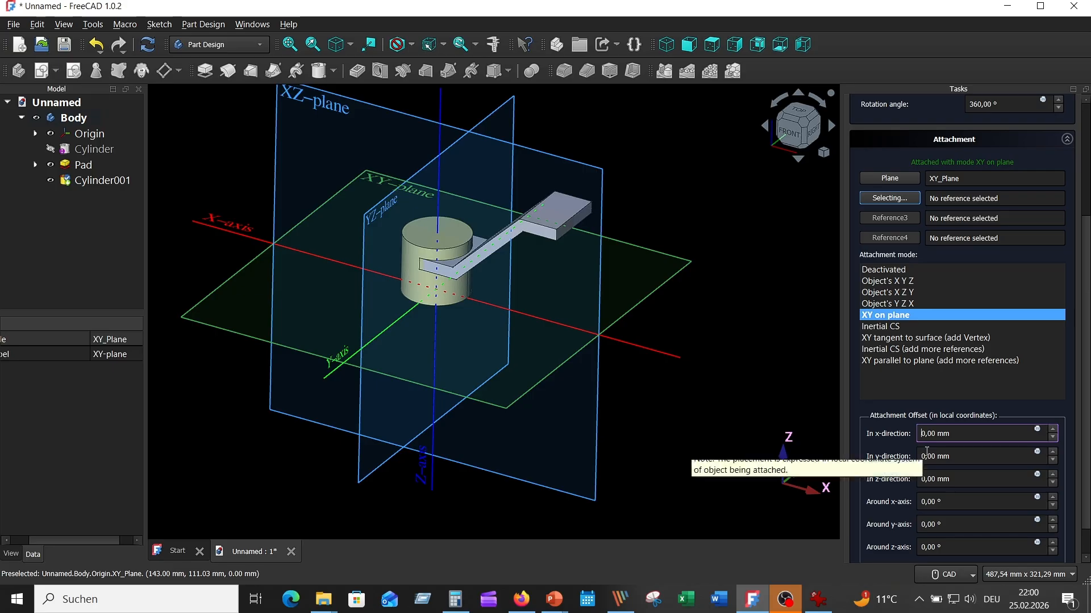
{"action": "left_click", "coordinate": [961, 480]}
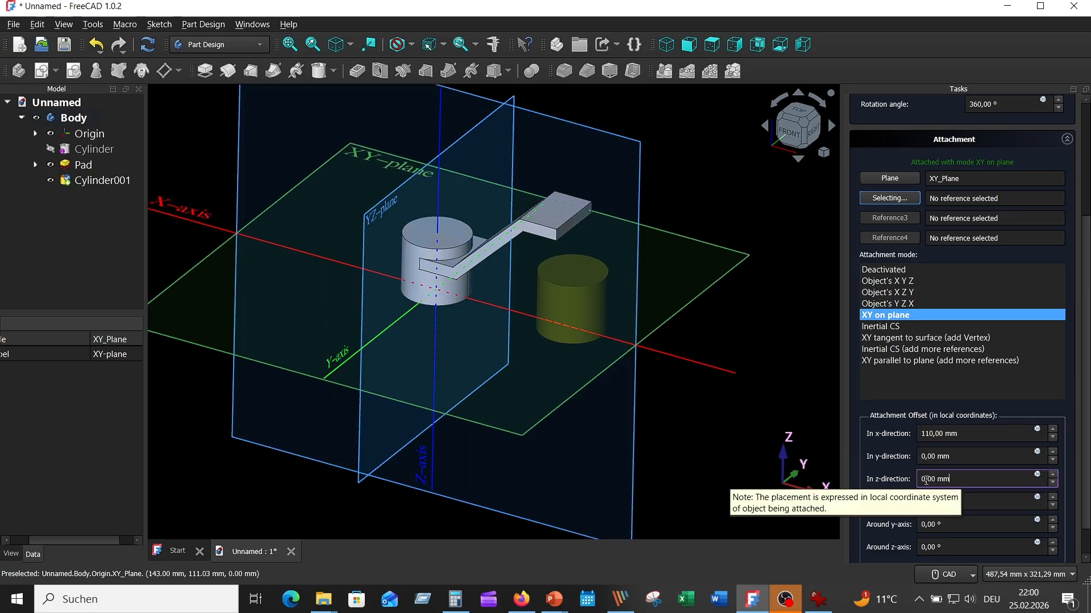
{"action": "left_click_drag", "start_coordinate": [927, 481], "coordinate": [919, 481]}
{"action": "type", "text": "6"}
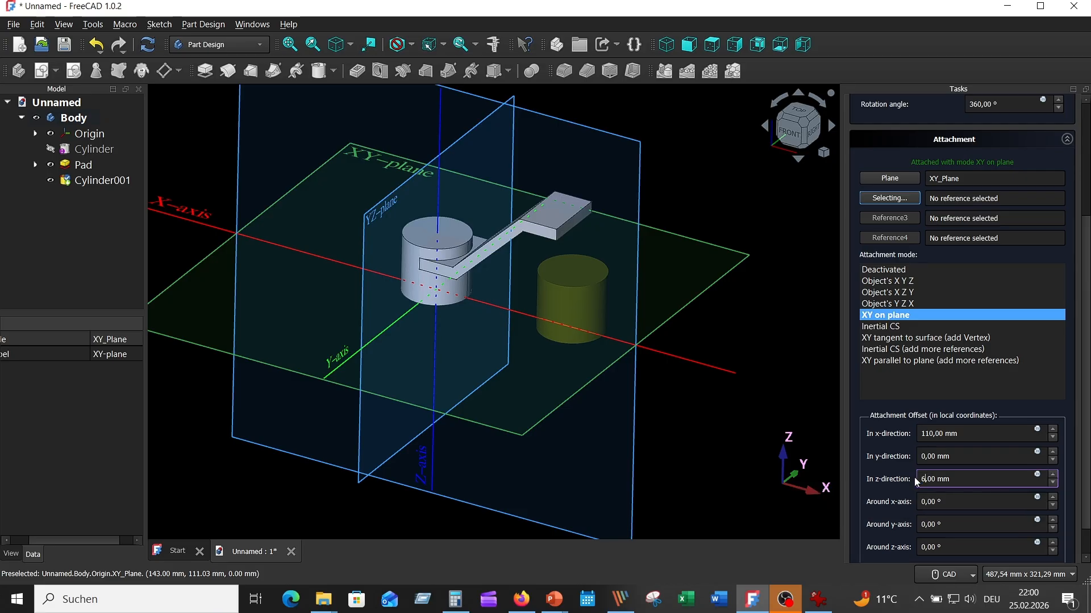
{"action": "type", "text": "1,5"}
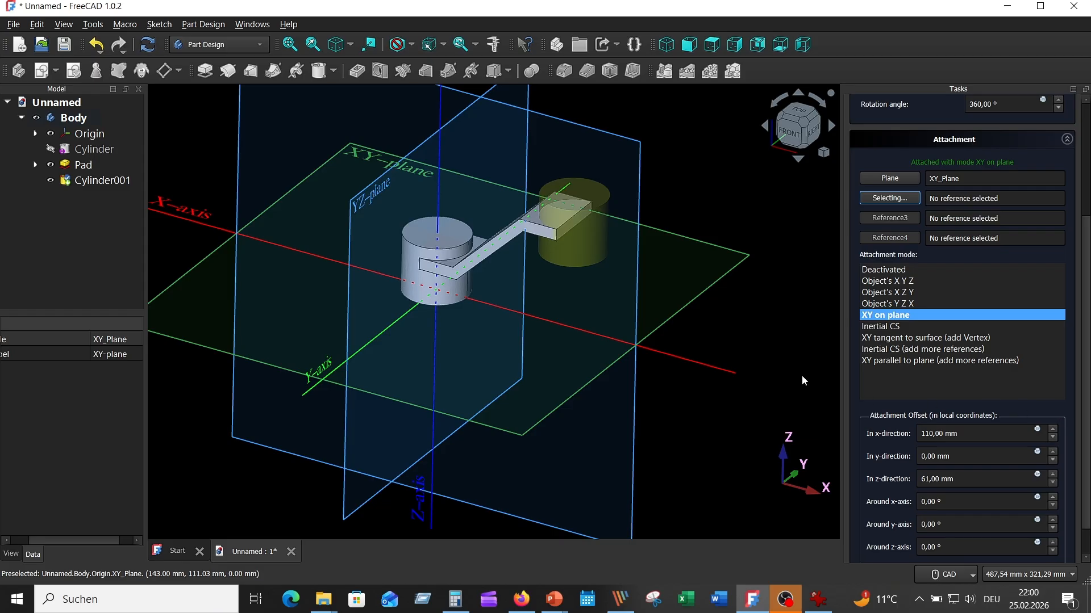
{"action": "middle_click_drag", "start_coordinate": [802, 375], "coordinate": [799, 361]}
{"action": "key", "text": "0"}
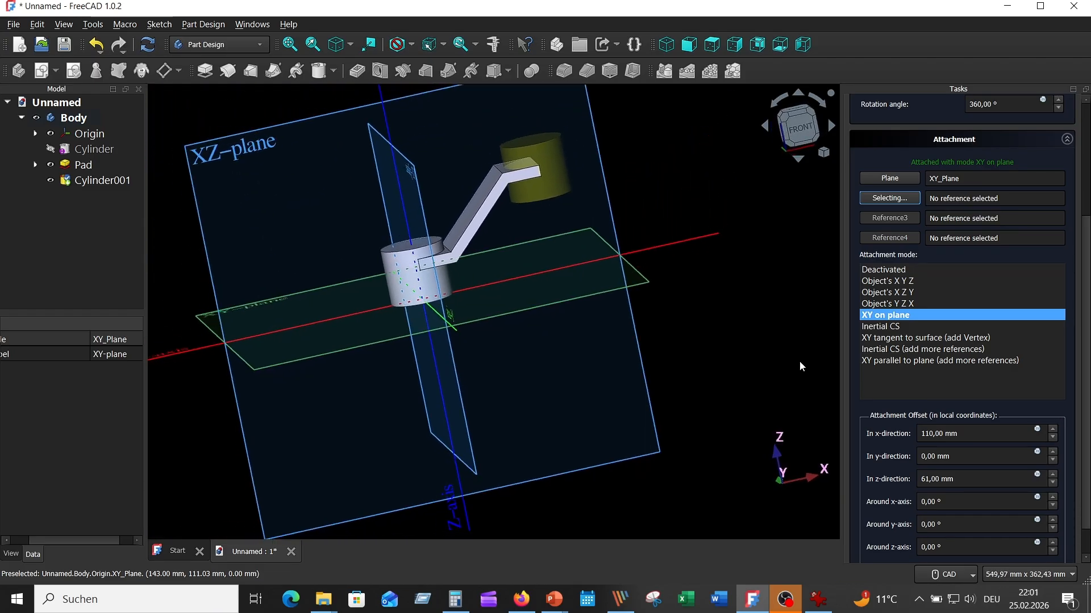
- Correct the second cylinder's height to 45,5 mm and finish the feature
{"action": "left_click", "coordinate": [827, 117]}
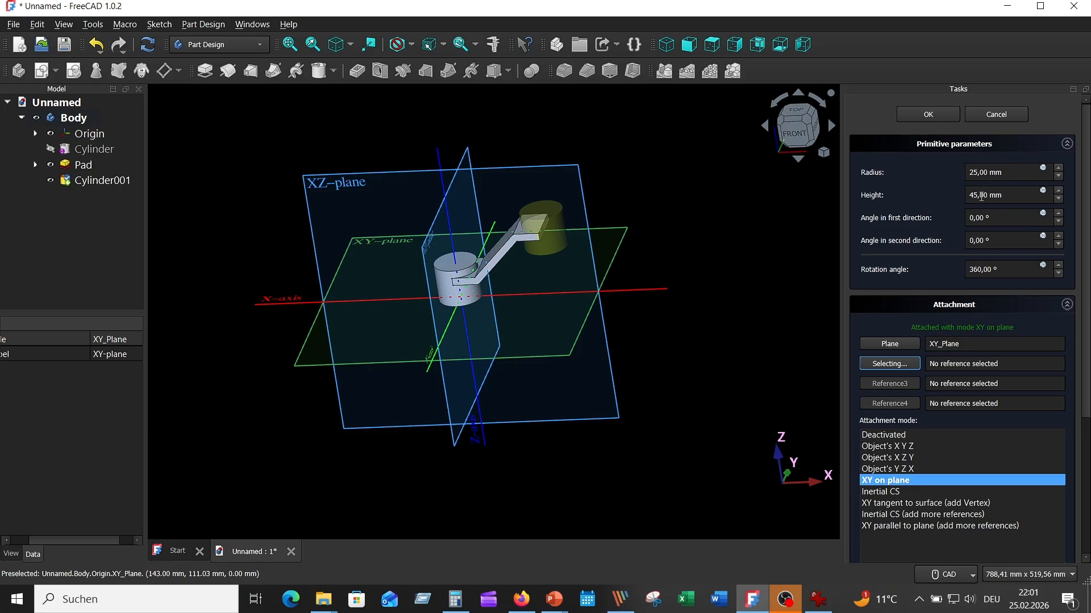
{"action": "left_click", "coordinate": [980, 195]}
{"action": "type", "text": "5"}
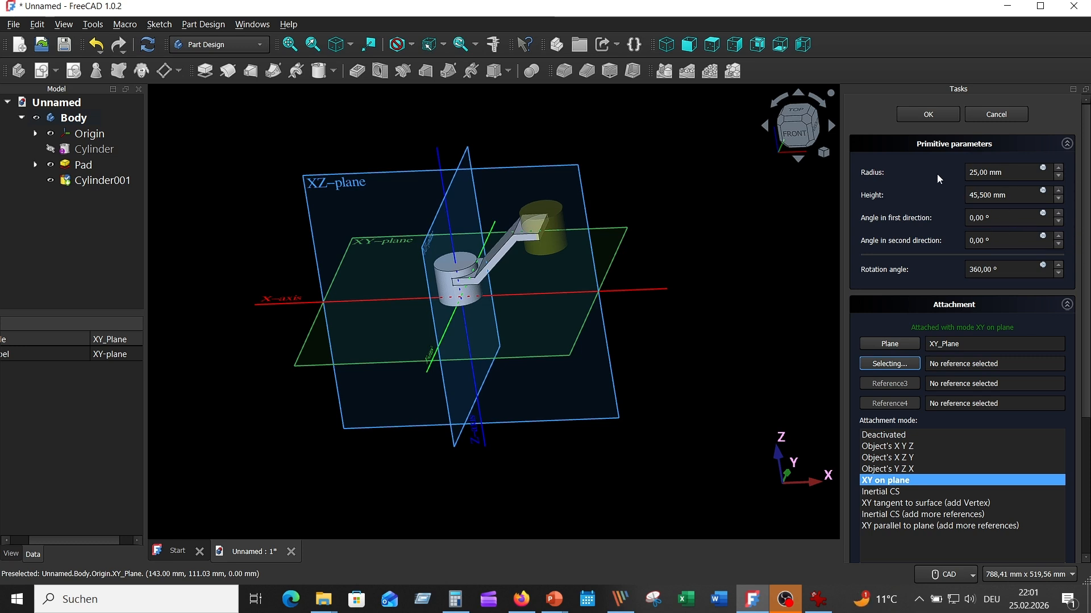
{"action": "left_click", "coordinate": [935, 115]}
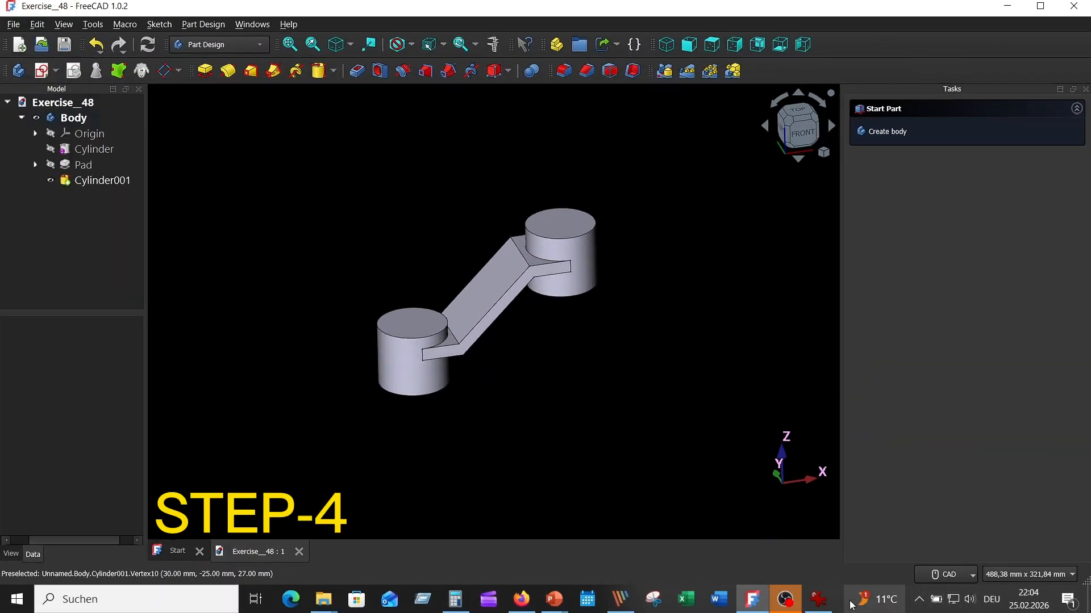
- Consult the drawing Picture_06.png for the rib and create a new sketch on the XZ-plane
{"action": "left_click", "coordinate": [809, 601]}
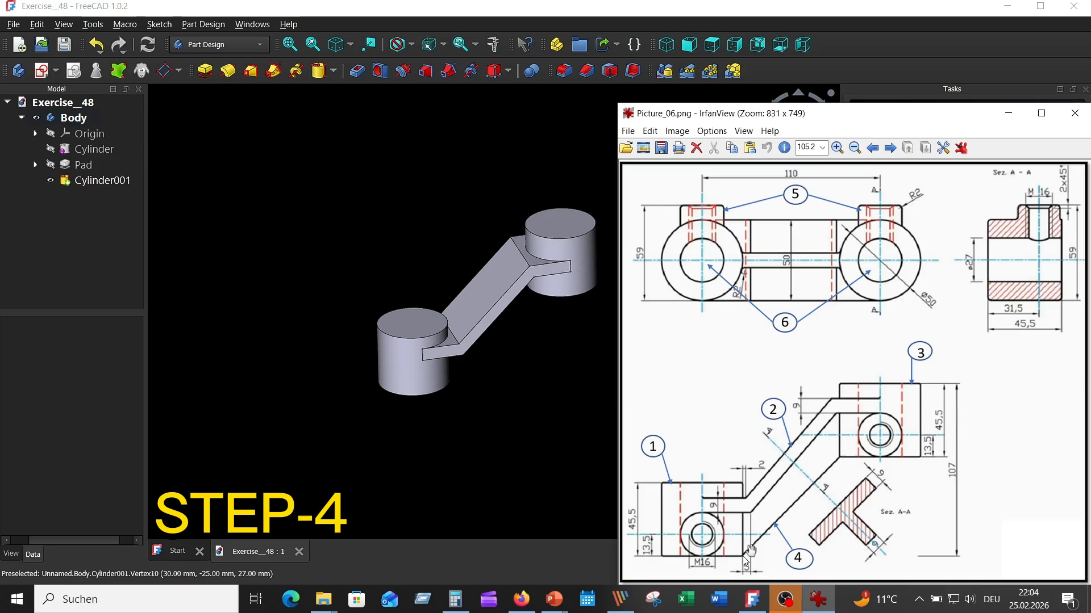
{"action": "left_click", "coordinate": [523, 381]}
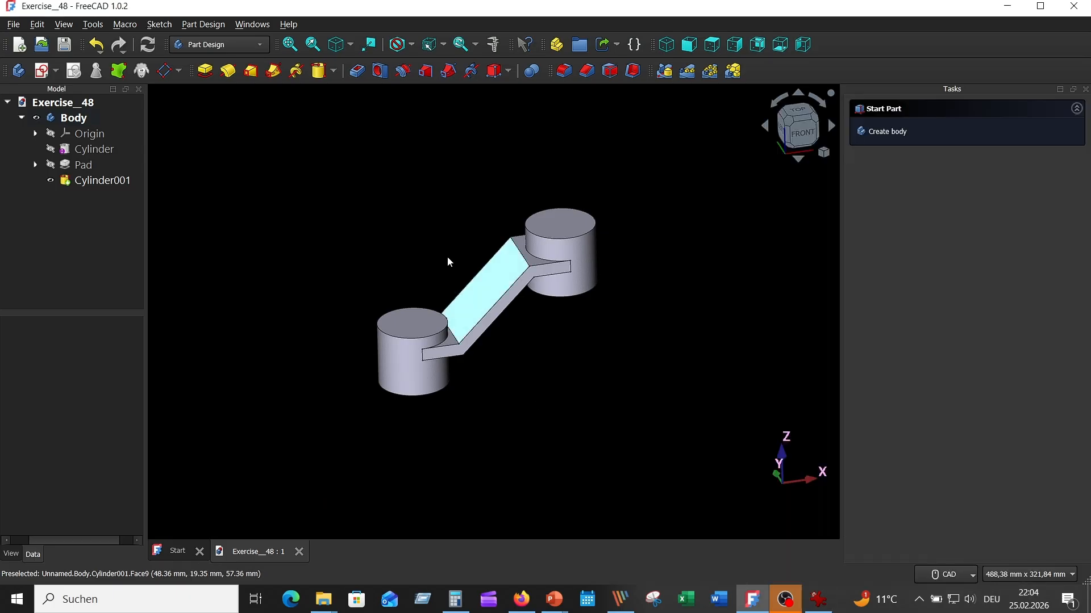
{"action": "left_click", "coordinate": [42, 70]}
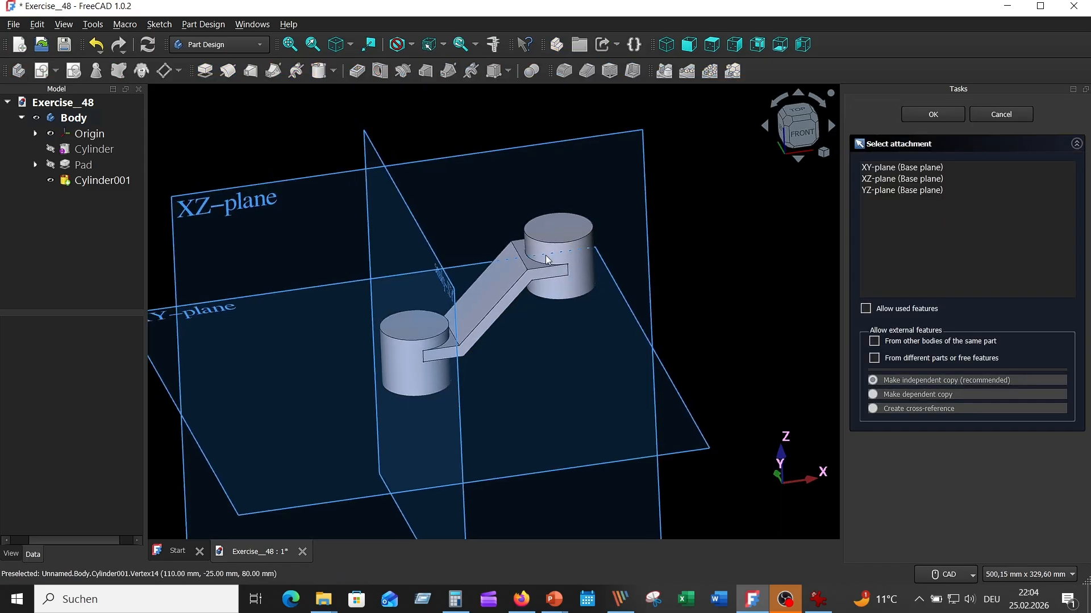
{"action": "left_click", "coordinate": [335, 172]}
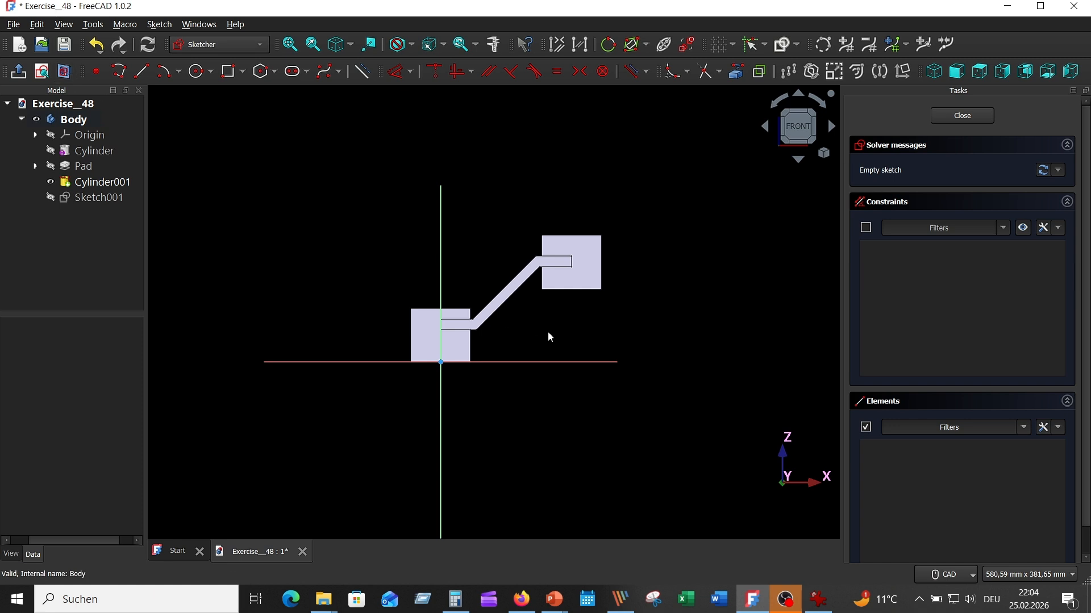
{"action": "scroll", "coordinate": [548, 333], "scroll_direction": "up", "scroll_amount": 5}
{"action": "middle_click_drag", "start_coordinate": [547, 304], "coordinate": [596, 310]}
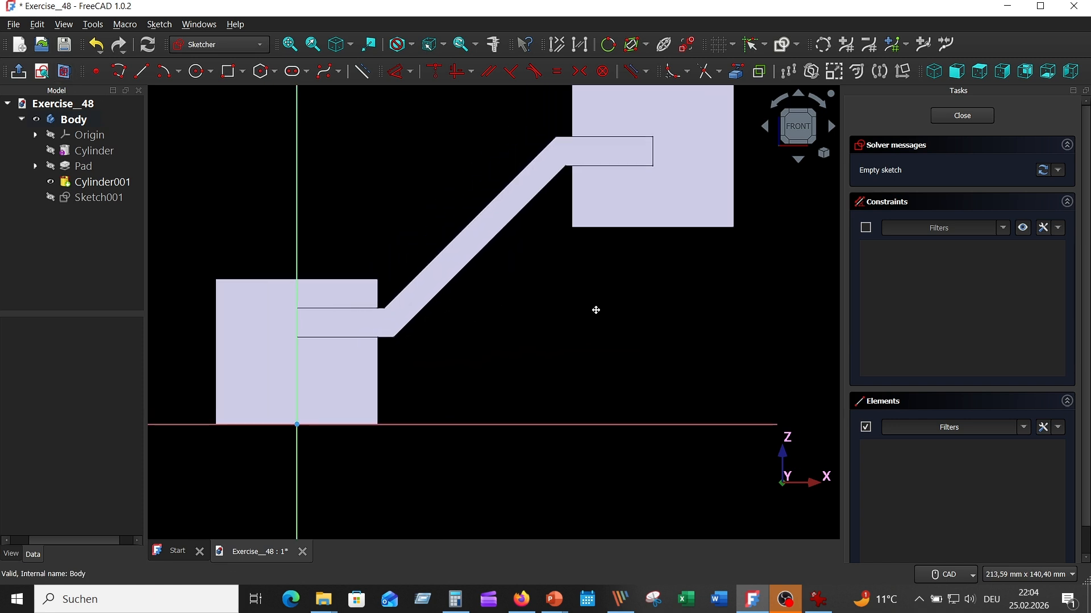
- Project the bottom edge of the arm's upper end and the slanted underside edge as external geometry
{"action": "left_click", "coordinate": [736, 71]}
{"action": "scroll", "coordinate": [555, 219], "scroll_direction": "up", "scroll_amount": 3}
{"action": "left_click", "coordinate": [593, 138]}
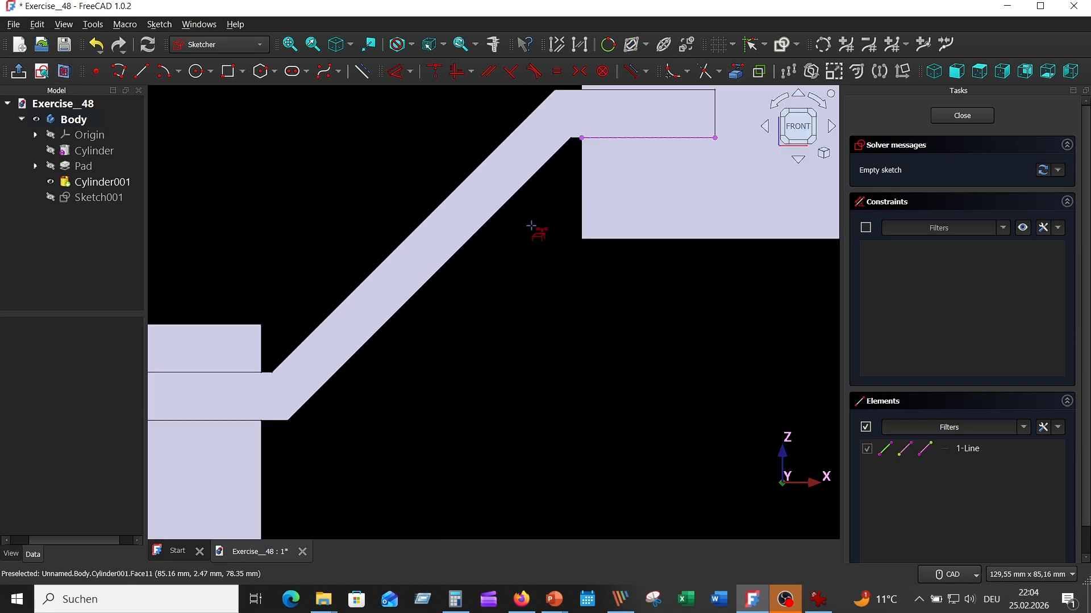
{"action": "left_click", "coordinate": [549, 158]}
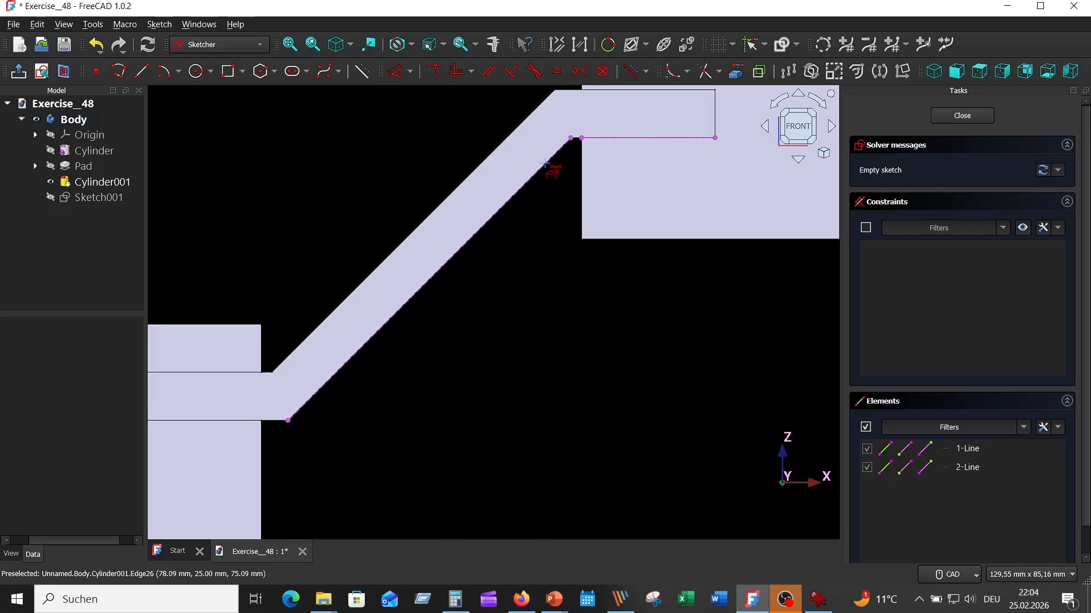
- Project the upper cylinder's bottom edge, the arm's lower horizontal underside edge and the lower cylinder's bottom edge as external geometry
{"action": "left_click", "coordinate": [627, 240]}
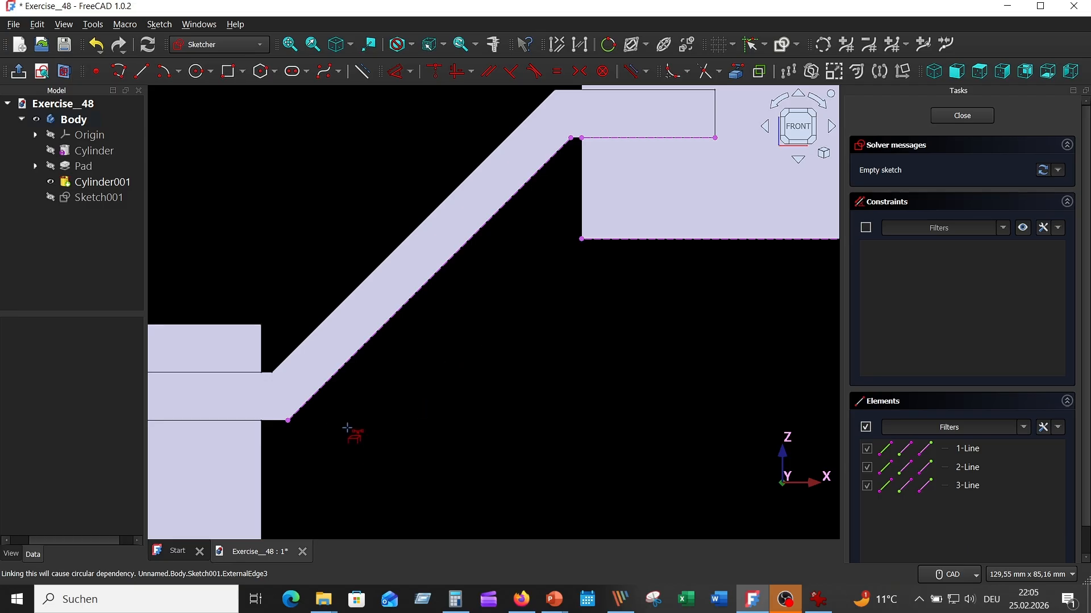
{"action": "scroll", "coordinate": [369, 397], "scroll_direction": "up", "scroll_amount": 3}
{"action": "left_click", "coordinate": [308, 314]}
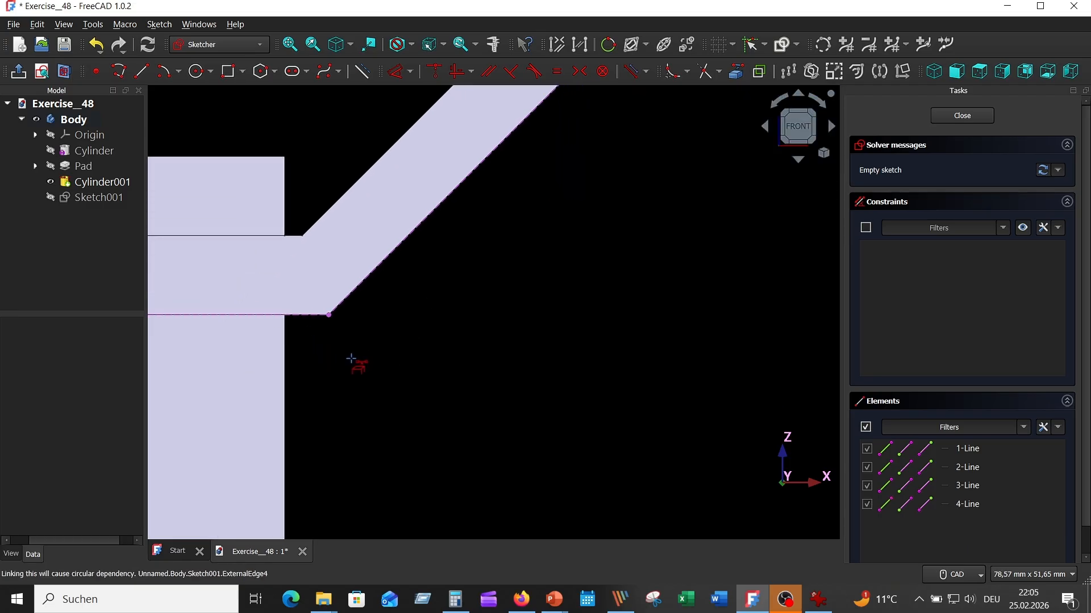
{"action": "middle_click_drag", "start_coordinate": [358, 366], "coordinate": [409, 227]}
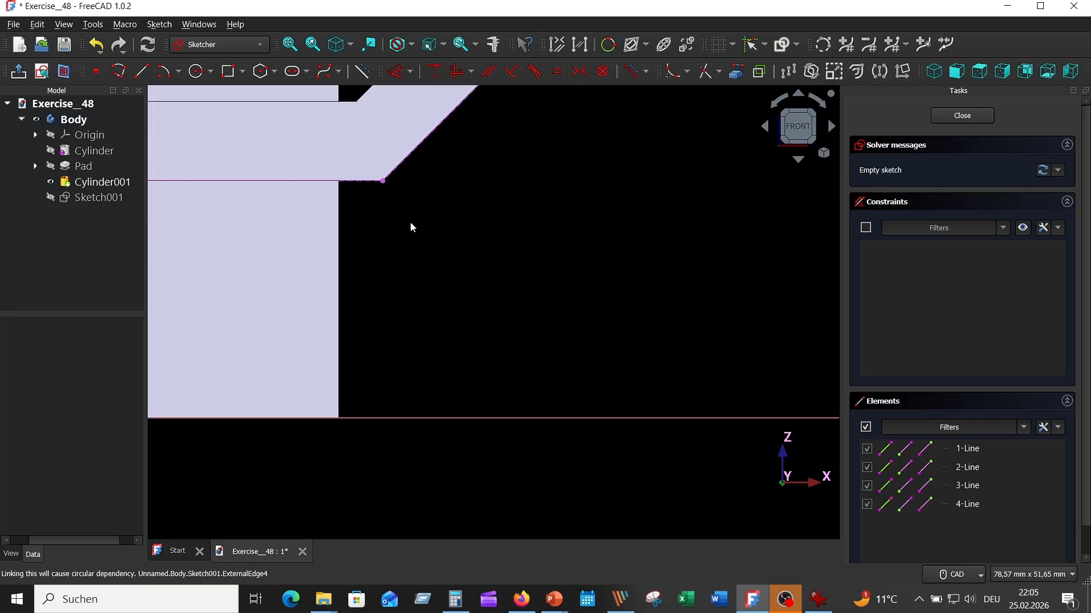
{"action": "left_click", "coordinate": [317, 419]}
- Draw the rib outline from just inside the upper cylinder's bottom edge, about 19 mm up to the arm, and along its slanted underside to the lower bend
{"action": "middle_click_drag", "start_coordinate": [539, 256], "coordinate": [388, 351]}
{"action": "middle_click_drag", "start_coordinate": [514, 343], "coordinate": [365, 475]}
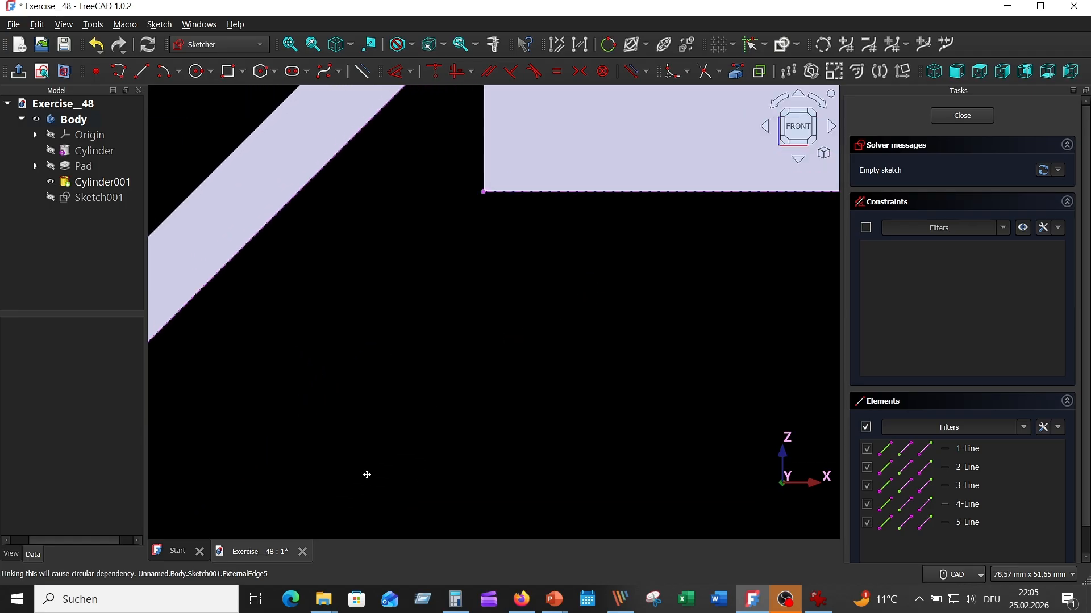
{"action": "middle_click_drag", "start_coordinate": [482, 339], "coordinate": [471, 476]}
{"action": "scroll", "coordinate": [442, 212], "scroll_direction": "up", "scroll_amount": 2}
{"action": "scroll", "coordinate": [442, 212], "scroll_direction": "up", "scroll_amount": 2}
{"action": "middle_click_drag", "start_coordinate": [463, 199], "coordinate": [422, 382]}
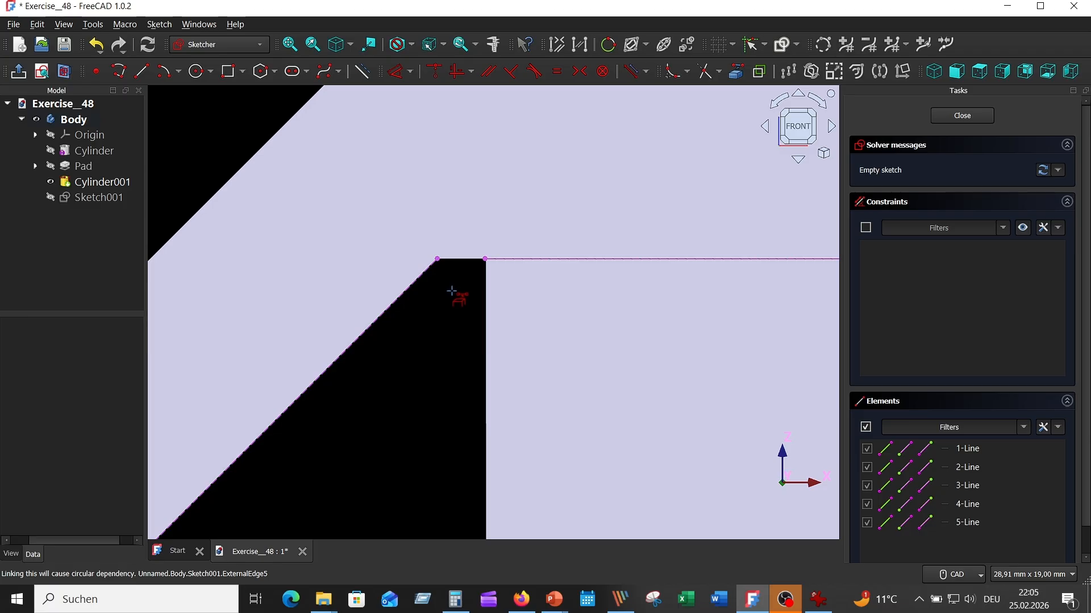
{"action": "scroll", "coordinate": [451, 290], "scroll_direction": "down", "scroll_amount": 5}
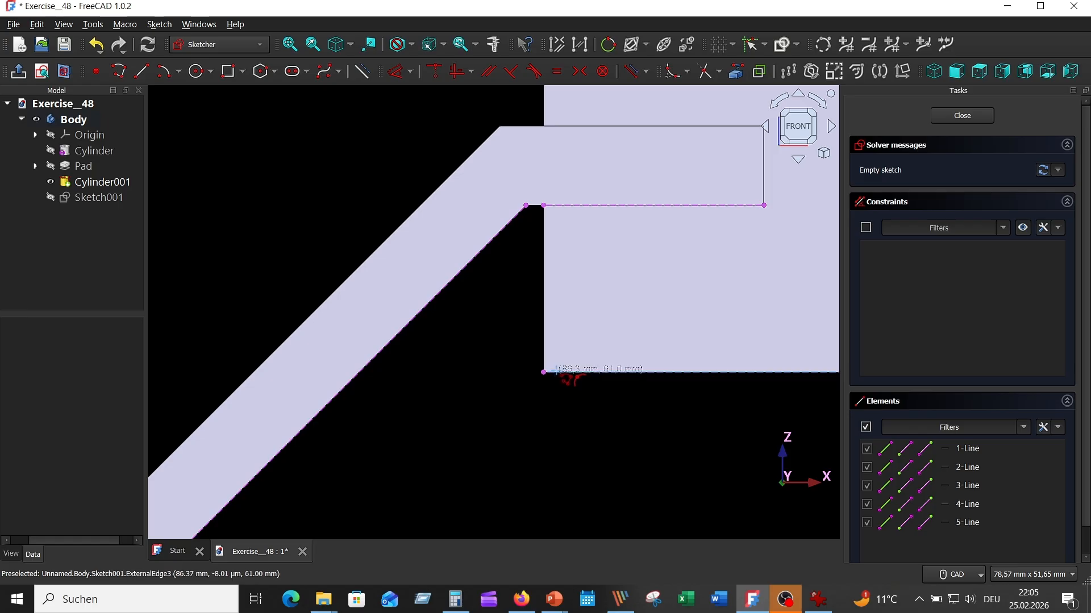
{"action": "left_click", "coordinate": [555, 372]}
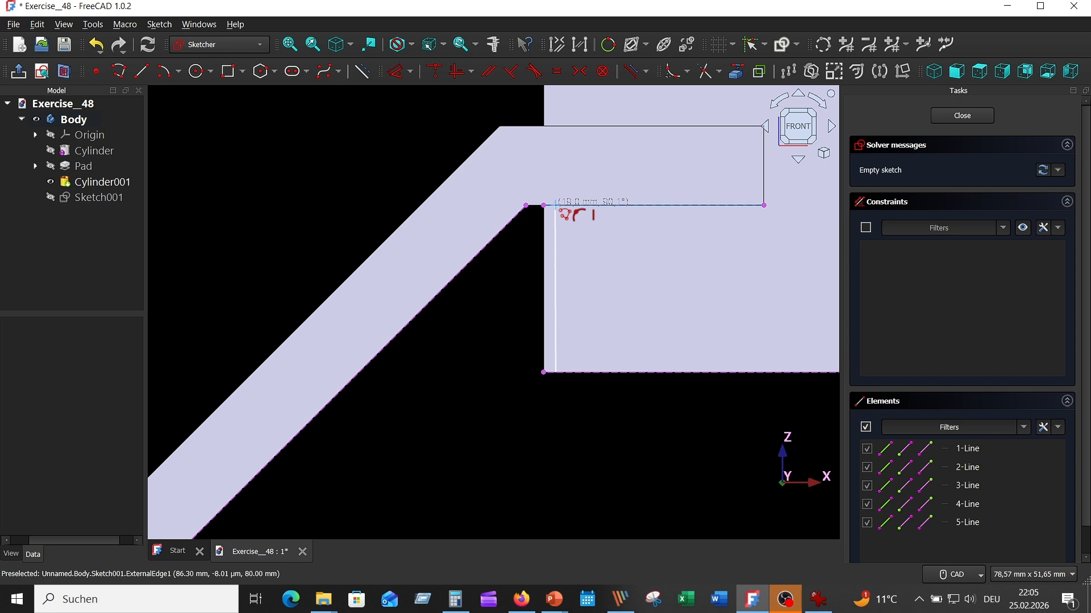
{"action": "left_click", "coordinate": [555, 205]}
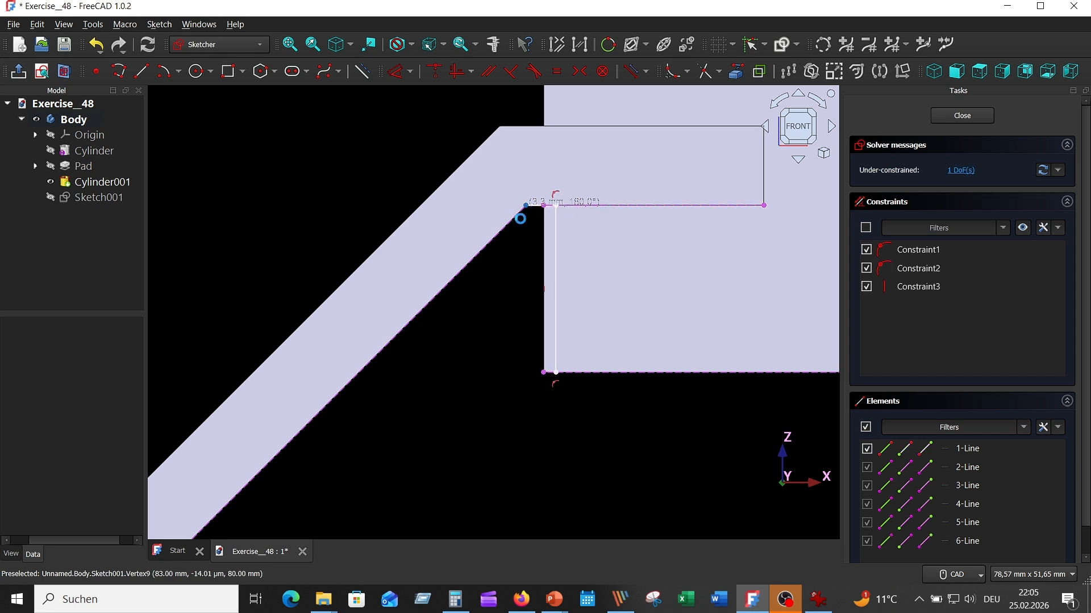
{"action": "left_click", "coordinate": [526, 205]}
{"action": "scroll", "coordinate": [450, 358], "scroll_direction": "down", "scroll_amount": 3}
{"action": "scroll", "coordinate": [482, 358], "scroll_direction": "up", "scroll_amount": 3}
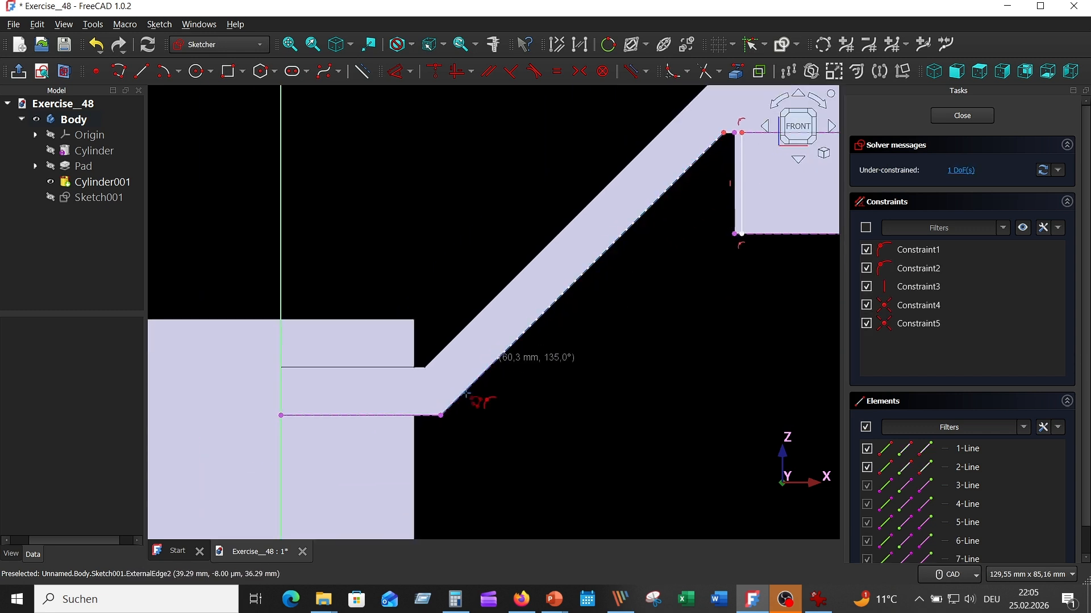
{"action": "left_click", "coordinate": [441, 415]}
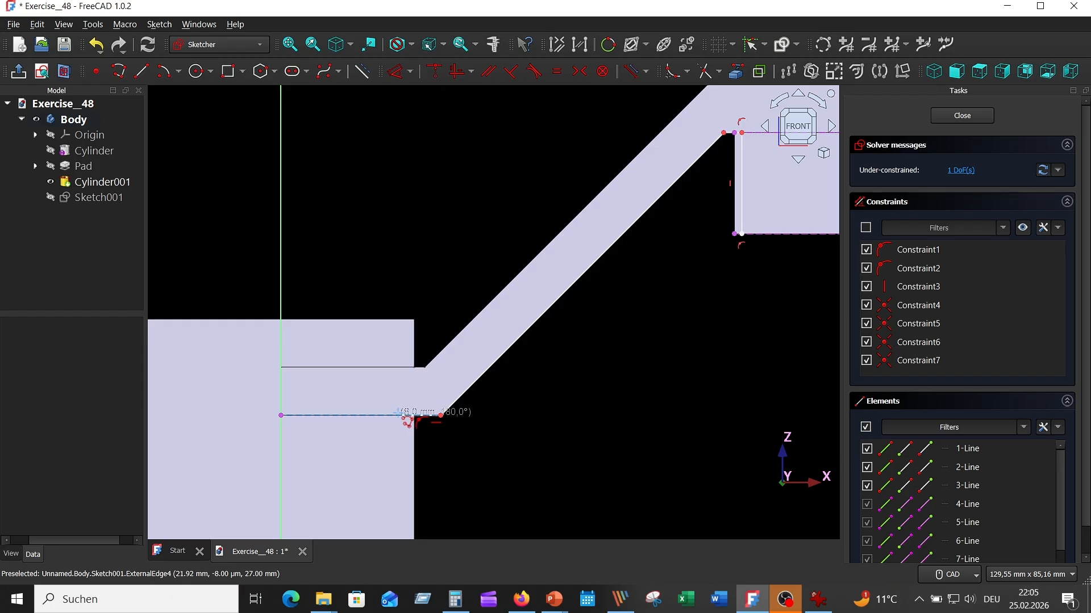
- Continue the outline into the lower cylinder, down to its bottom edge, out to its corner and up to the upper cylinder's lower corner, closing the profile
{"action": "left_click", "coordinate": [407, 415]}
{"action": "middle_click_drag", "start_coordinate": [401, 494], "coordinate": [406, 267]}
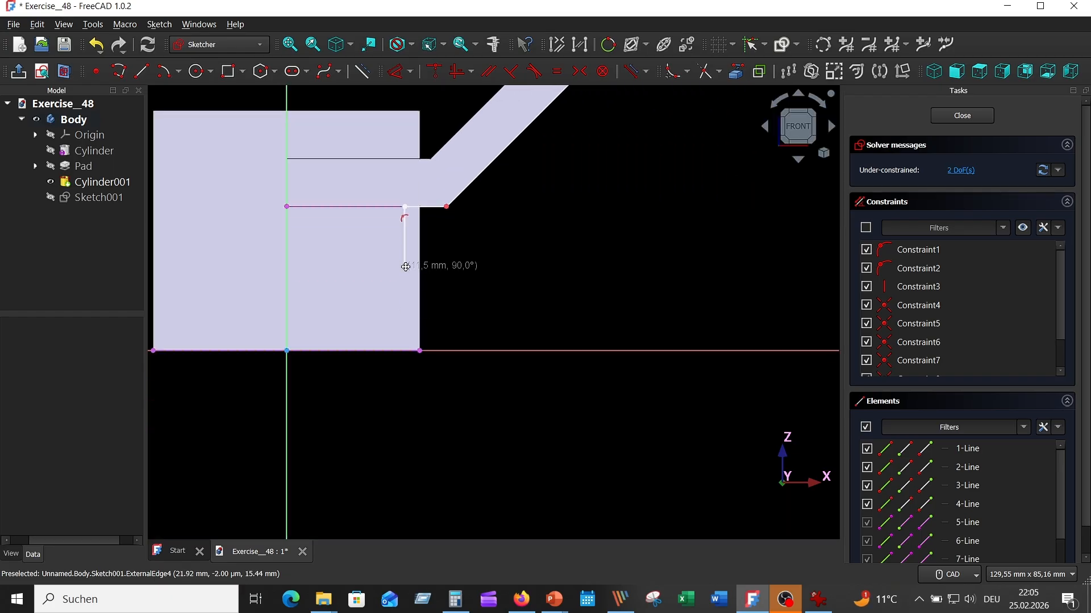
{"action": "left_click", "coordinate": [406, 349]}
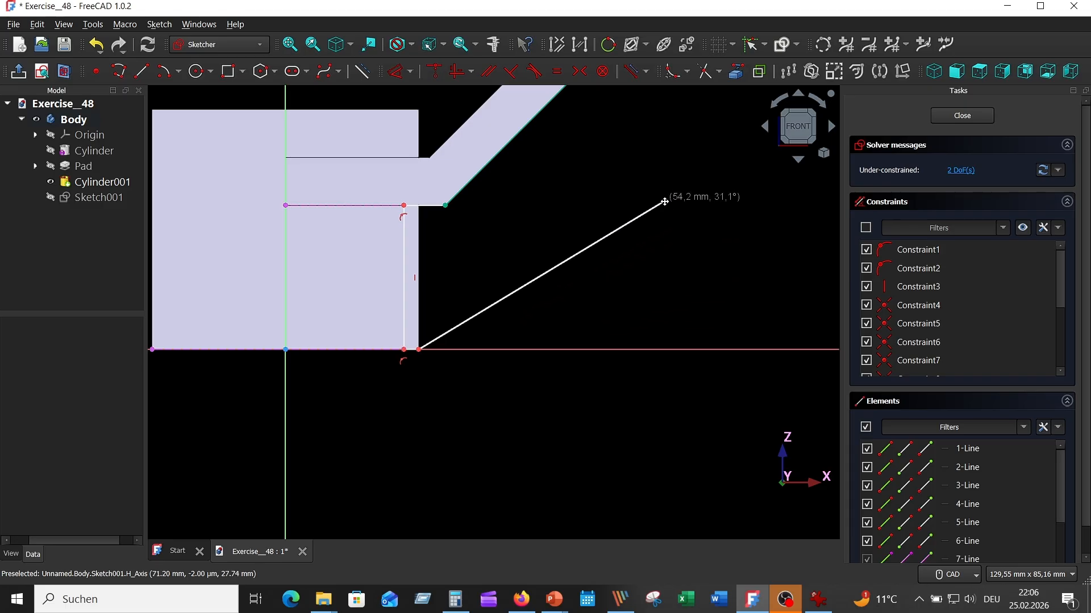
{"action": "middle_click_drag", "start_coordinate": [663, 207], "coordinate": [401, 365]}
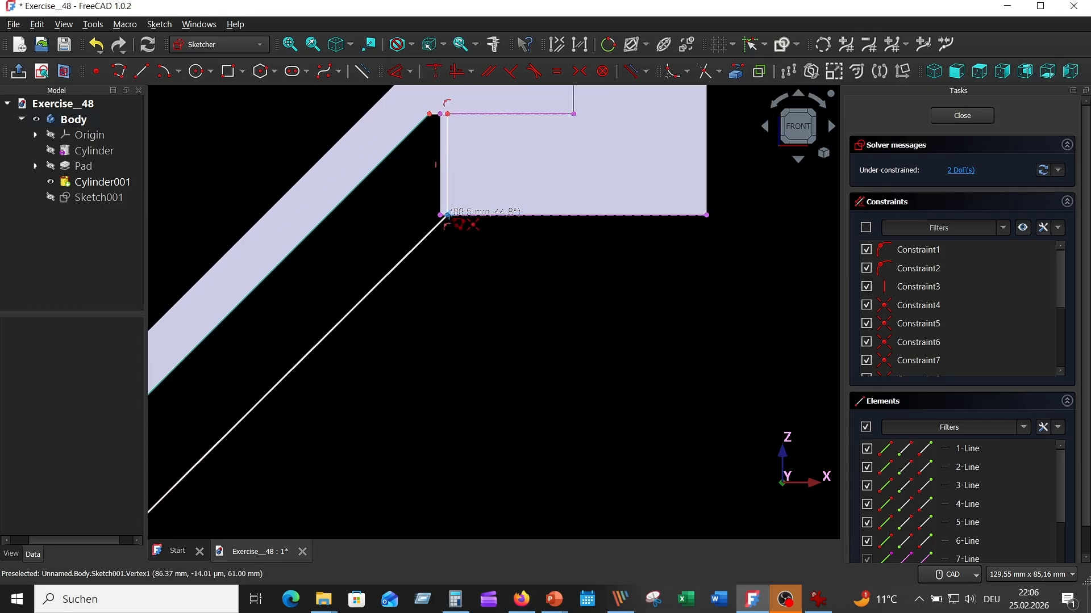
{"action": "left_click", "coordinate": [447, 215]}
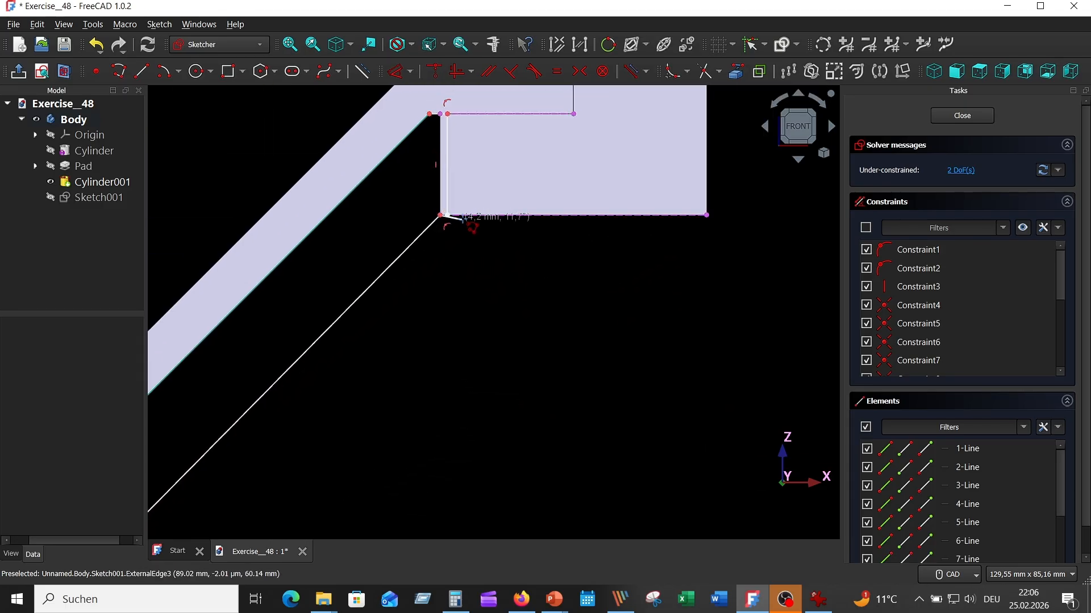
{"action": "scroll", "coordinate": [447, 215], "scroll_direction": "up", "scroll_amount": 5}
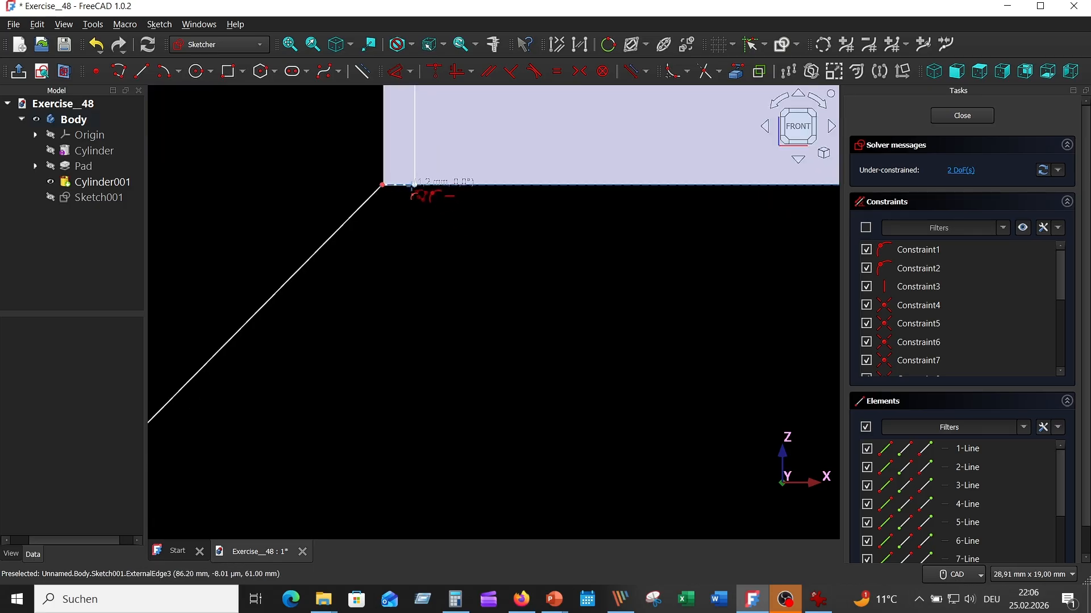
{"action": "left_click", "coordinate": [414, 185]}
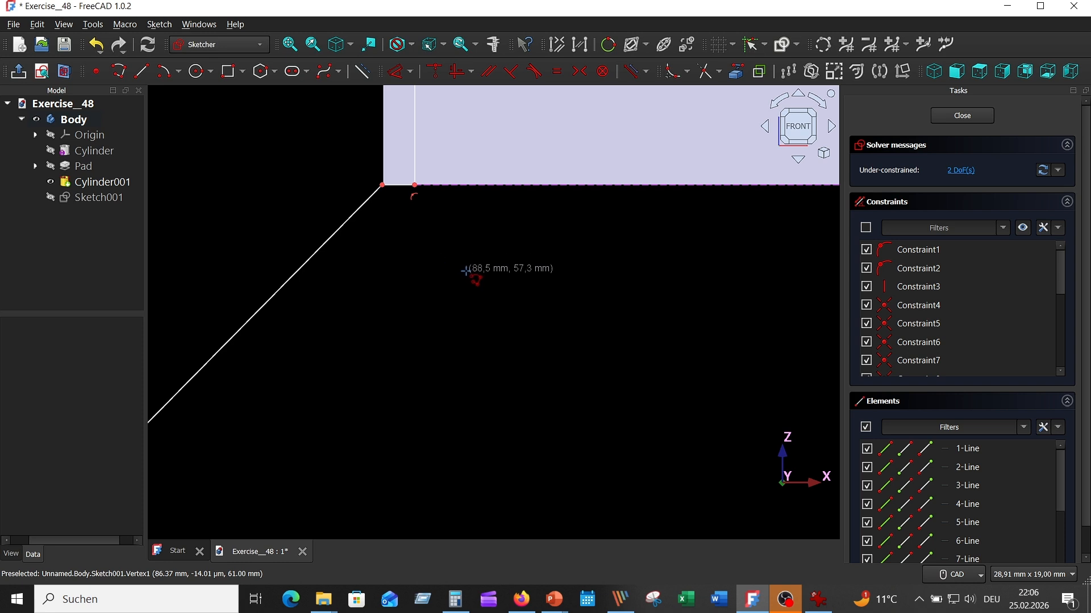
{"action": "scroll", "coordinate": [465, 270], "scroll_direction": "down", "scroll_amount": 5}
{"action": "key", "text": "Escape"}
- Dimension the short horizontal line at the upper cylinder's bottom corner to 3 mm
{"action": "middle_click_drag", "start_coordinate": [494, 325], "coordinate": [635, 382]}
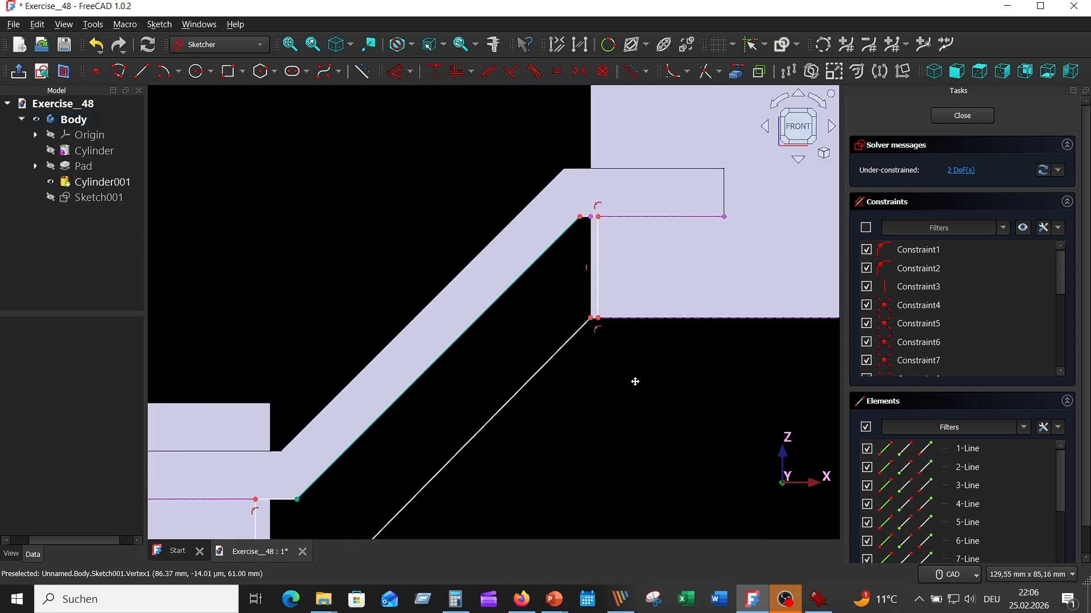
{"action": "scroll", "coordinate": [618, 381], "scroll_direction": "down", "scroll_amount": 2}
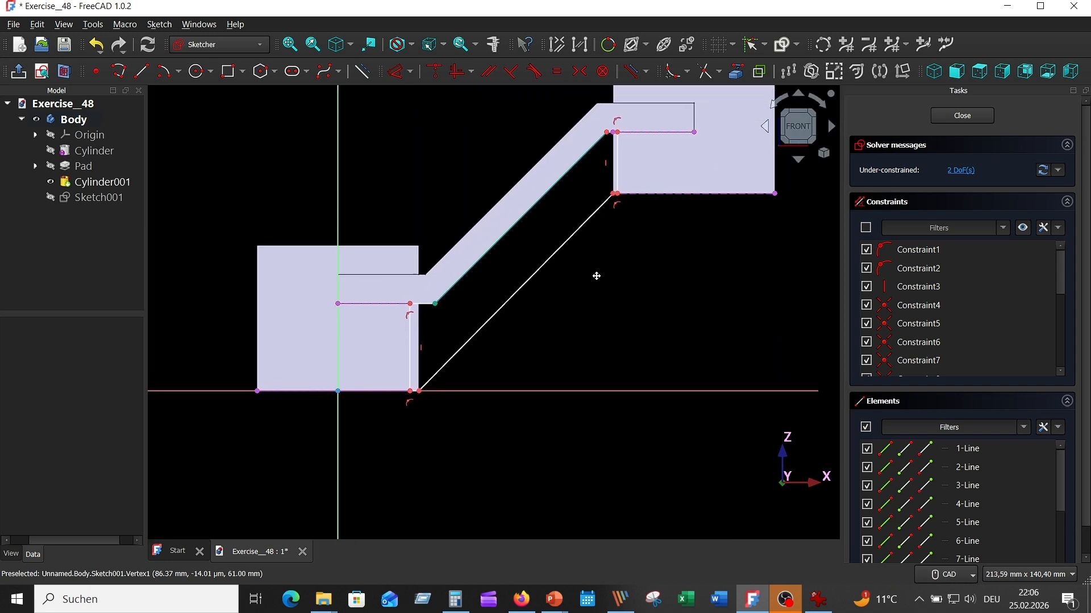
{"action": "scroll", "coordinate": [477, 301], "scroll_direction": "up", "scroll_amount": 8}
{"action": "left_click", "coordinate": [472, 182]}
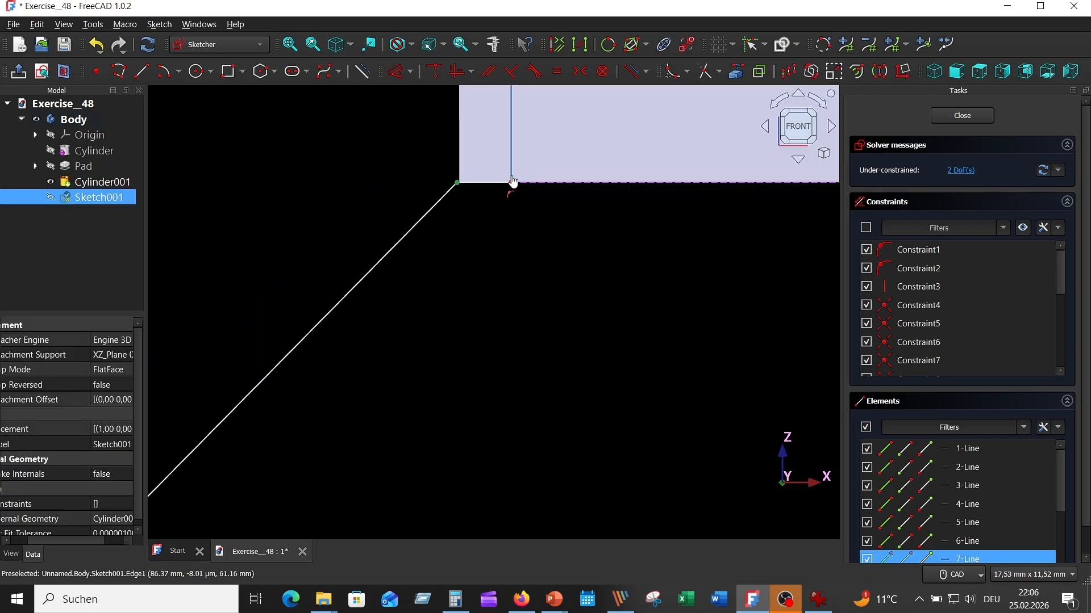
{"action": "left_click", "coordinate": [510, 180]}
{"action": "left_click", "coordinate": [396, 72]}
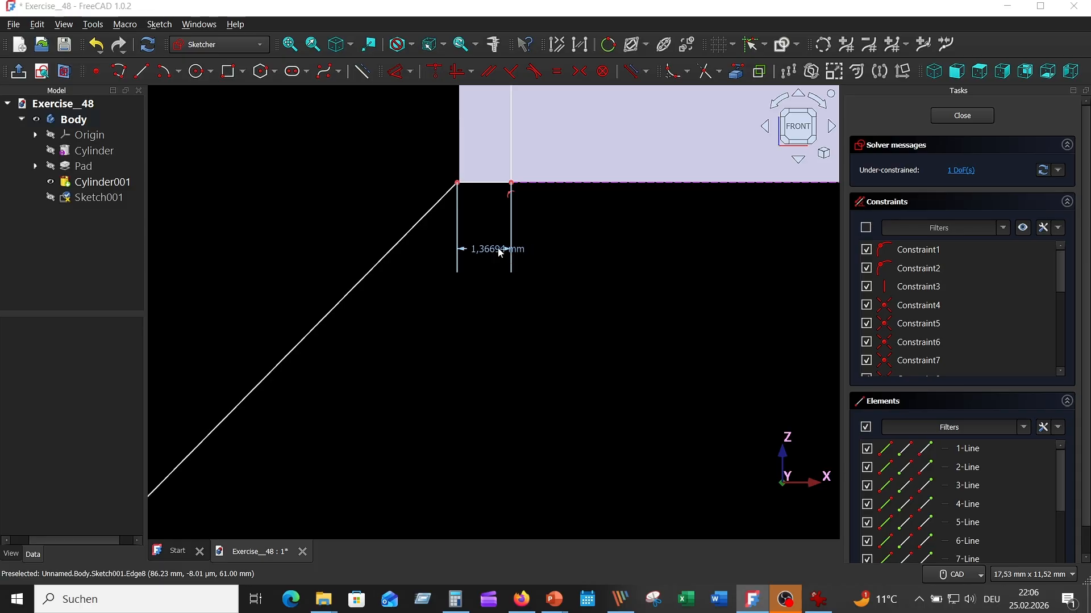
{"action": "left_click", "coordinate": [501, 264]}
{"action": "type", "text": "3"}
{"action": "key", "text": "Return"}
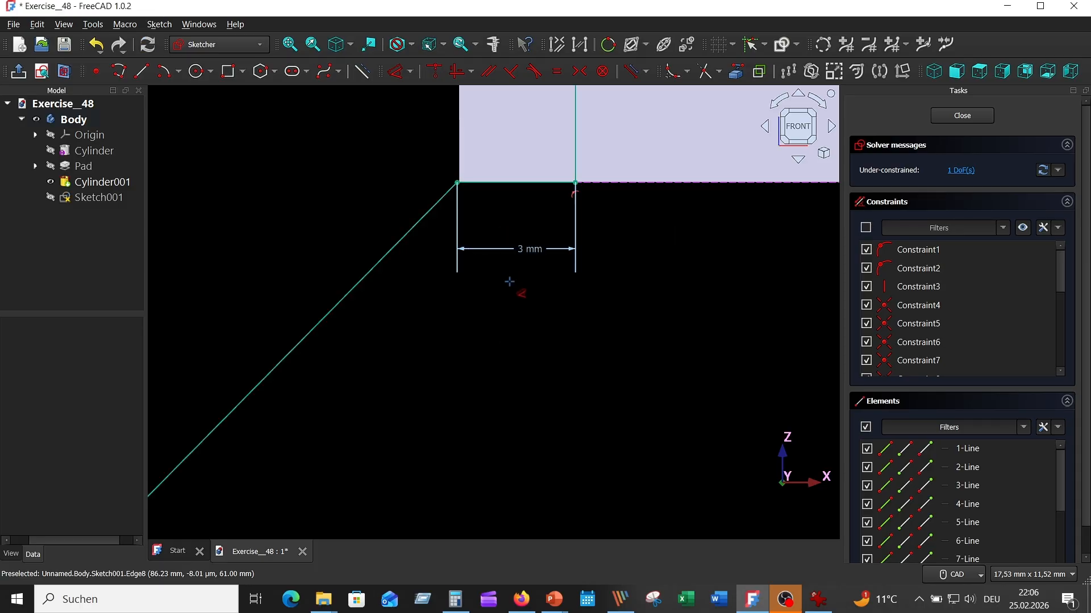
{"action": "scroll", "coordinate": [509, 281], "scroll_direction": "down", "scroll_amount": 8}
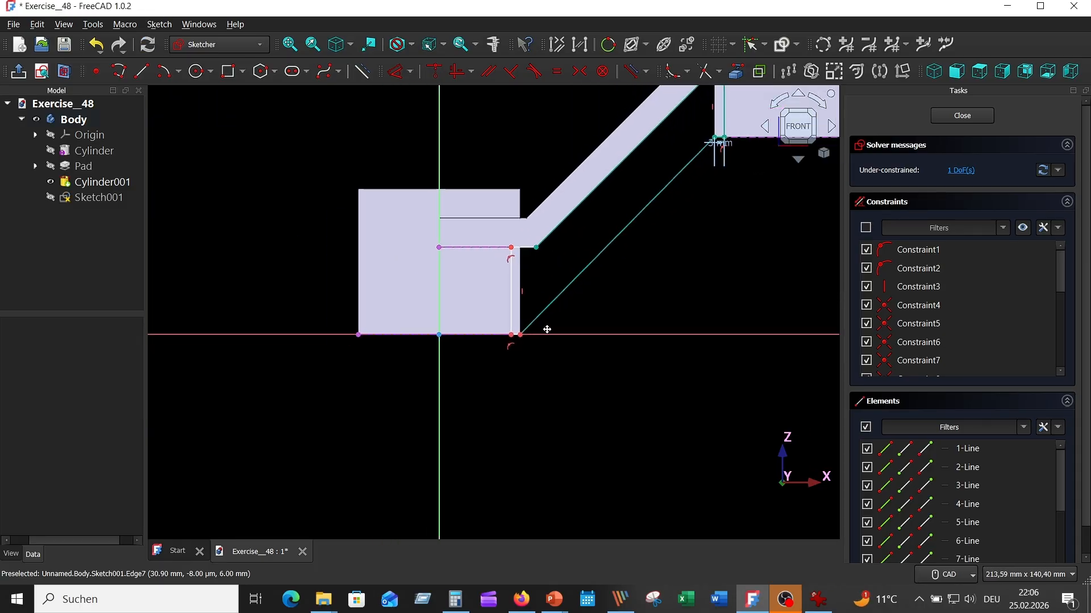
{"action": "scroll", "coordinate": [523, 335], "scroll_direction": "up", "scroll_amount": 5}
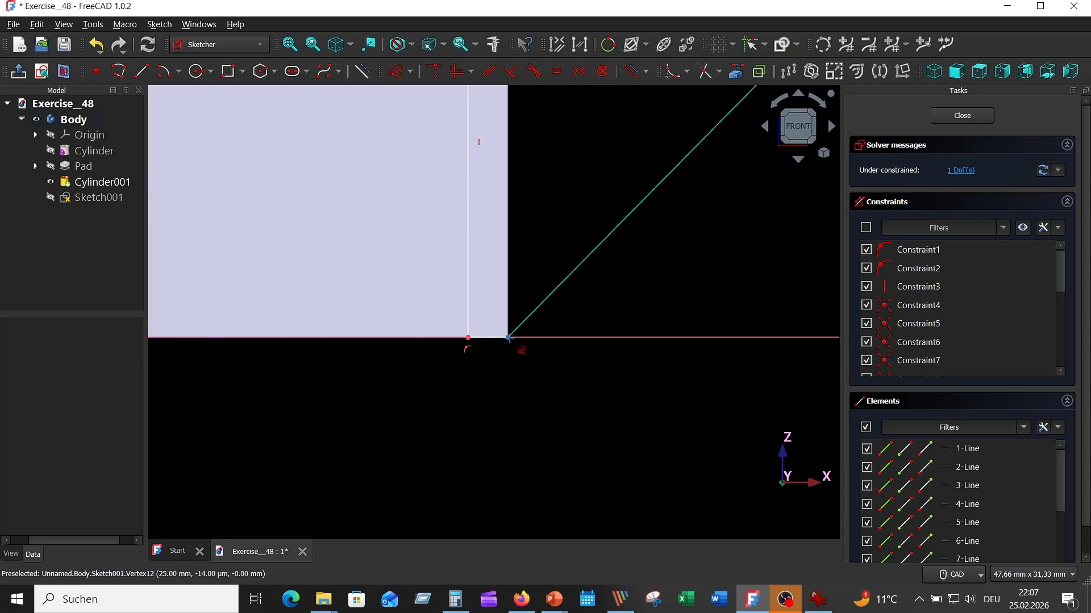
{"action": "left_click", "coordinate": [508, 337]}
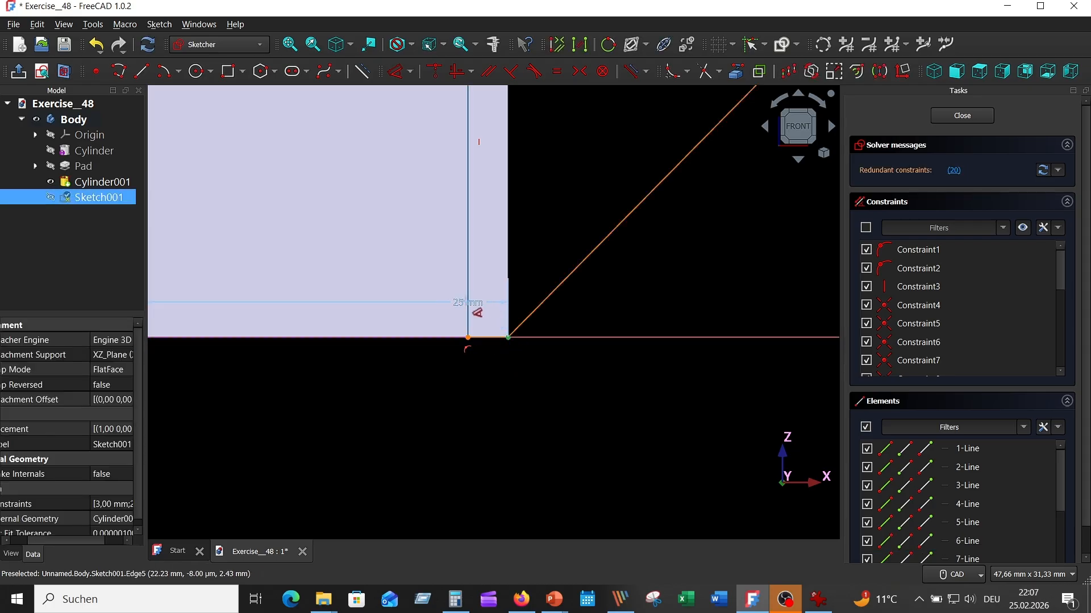
{"action": "left_click", "coordinate": [475, 301]}
{"action": "left_click", "coordinate": [603, 384]}
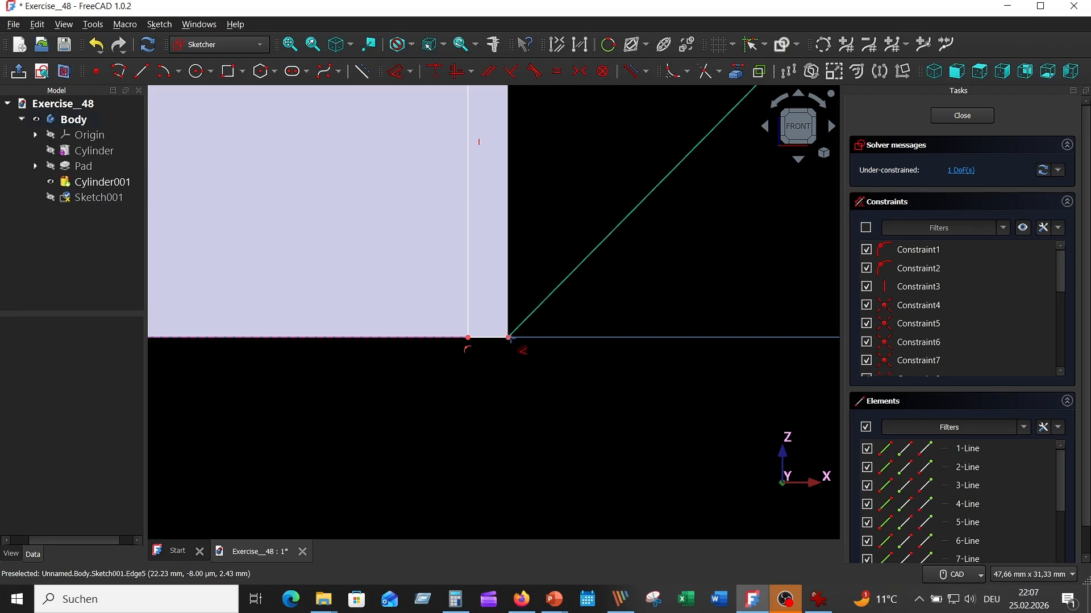
- Dimension the short horizontal line at the lower cylinder's bottom corner to 3 mm
{"action": "left_click", "coordinate": [508, 338]}
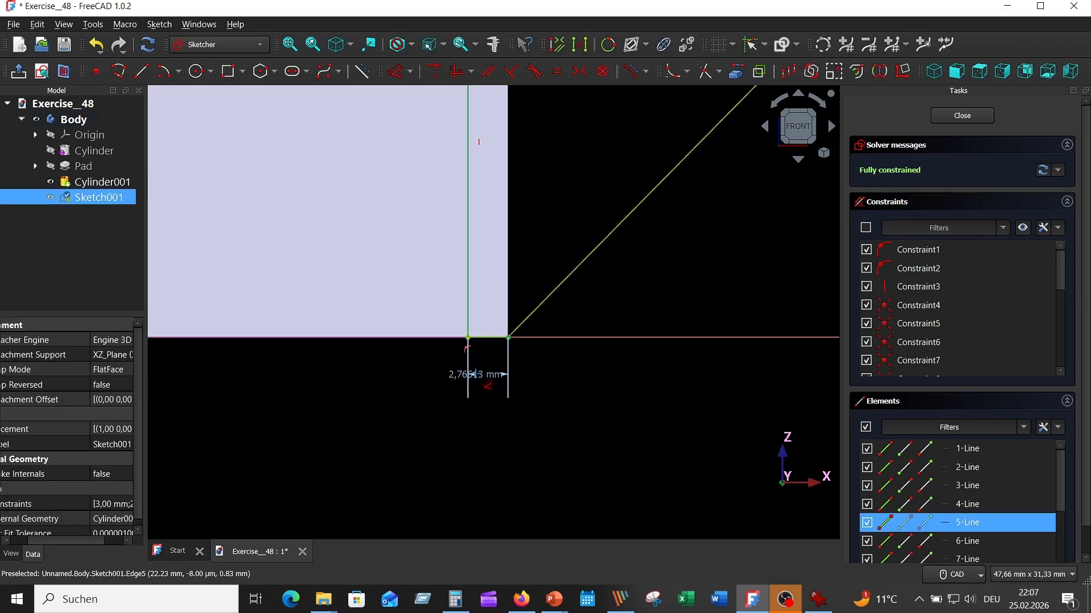
{"action": "left_click", "coordinate": [476, 375]}
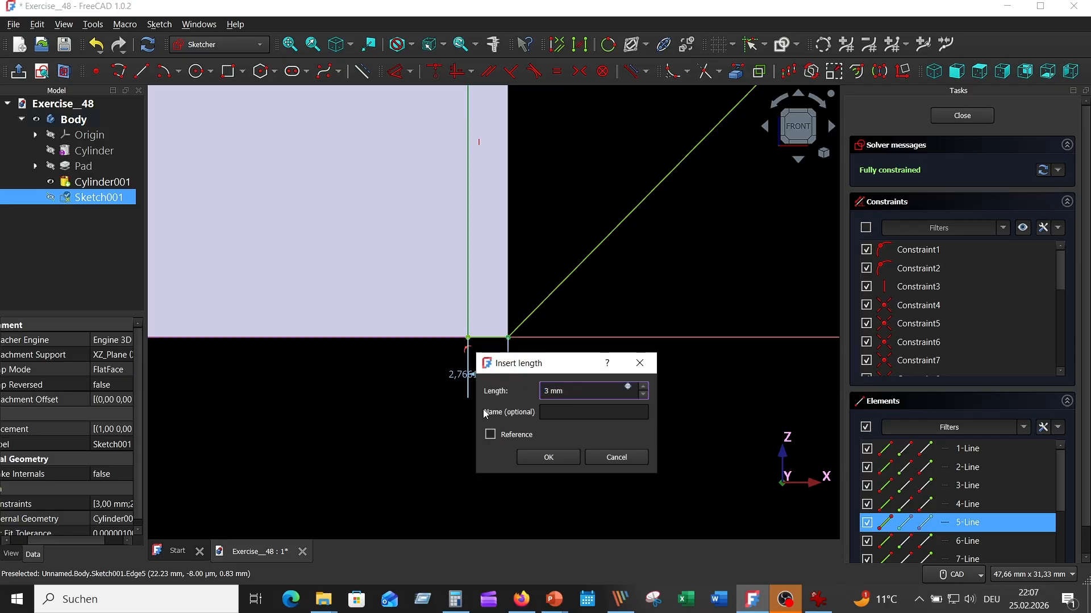
{"action": "type", "text": "3"}
{"action": "key", "text": "Return"}
- Move the 3 mm dimension label at the upper cylinder clear of the geometry and close the rib sketch
{"action": "scroll", "coordinate": [604, 401], "scroll_direction": "down", "scroll_amount": 6}
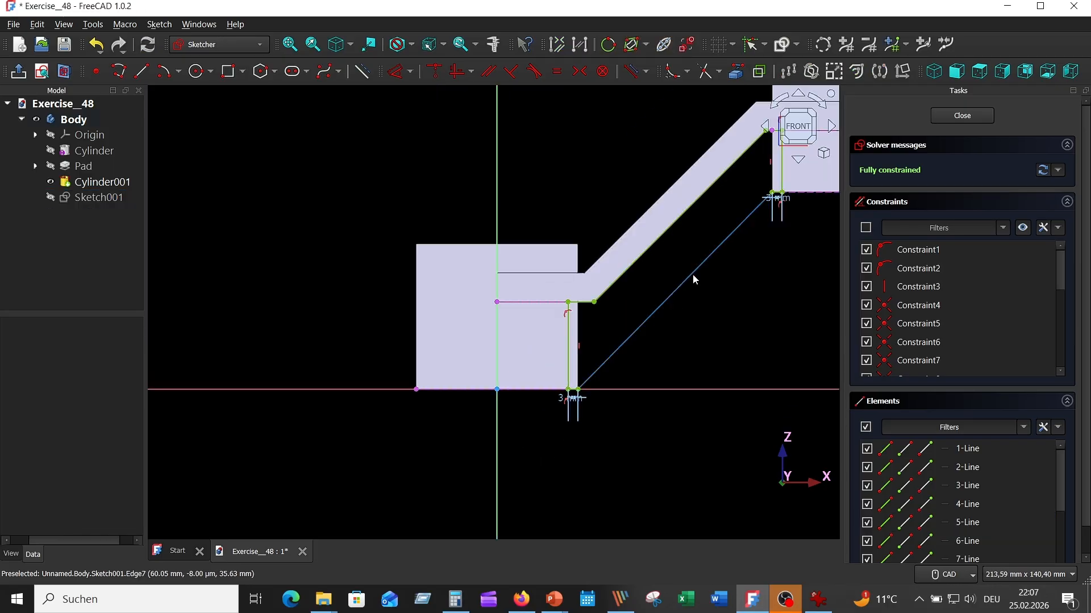
{"action": "scroll", "coordinate": [582, 273], "scroll_direction": "up", "scroll_amount": 2}
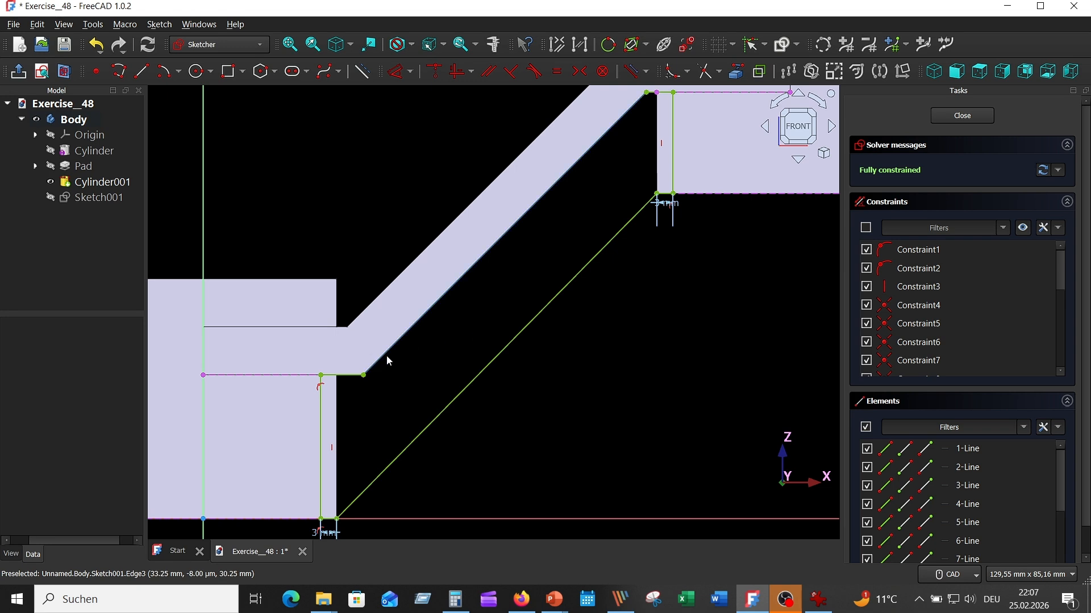
{"action": "scroll", "coordinate": [398, 357], "scroll_direction": "up", "scroll_amount": 2}
{"action": "scroll", "coordinate": [464, 328], "scroll_direction": "down", "scroll_amount": 4}
{"action": "scroll", "coordinate": [517, 329], "scroll_direction": "up", "scroll_amount": 2}
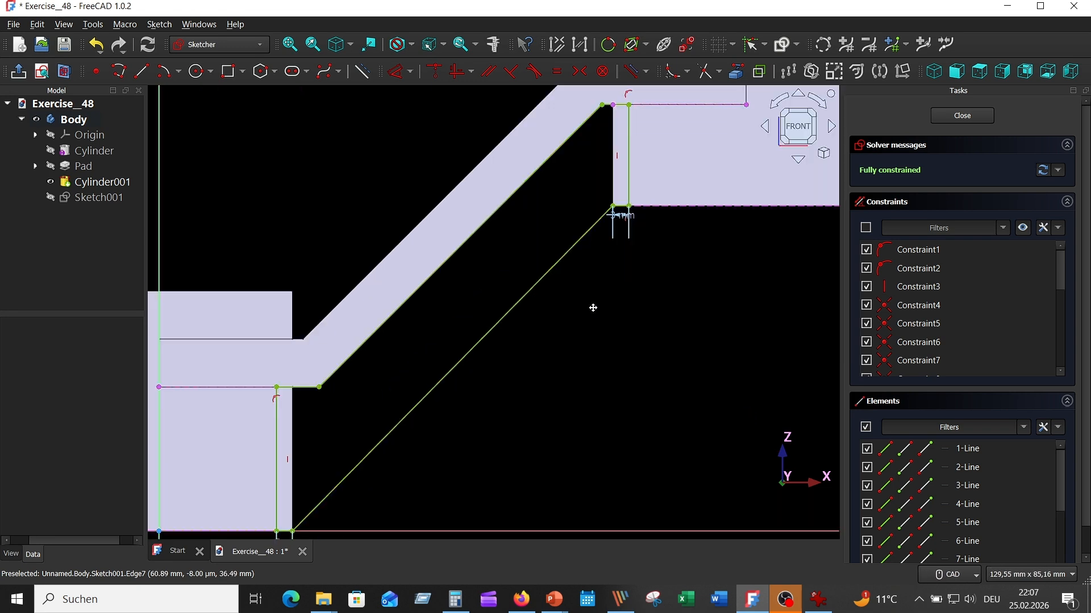
{"action": "scroll", "coordinate": [579, 339], "scroll_direction": "down", "scroll_amount": 5}
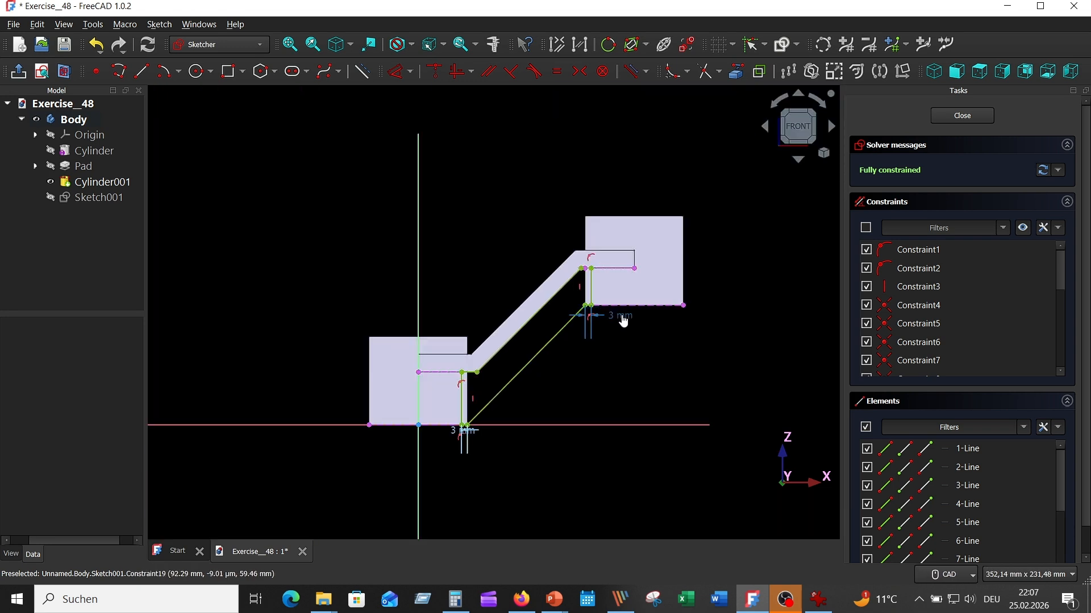
{"action": "left_click_drag", "start_coordinate": [589, 309], "coordinate": [623, 316]}
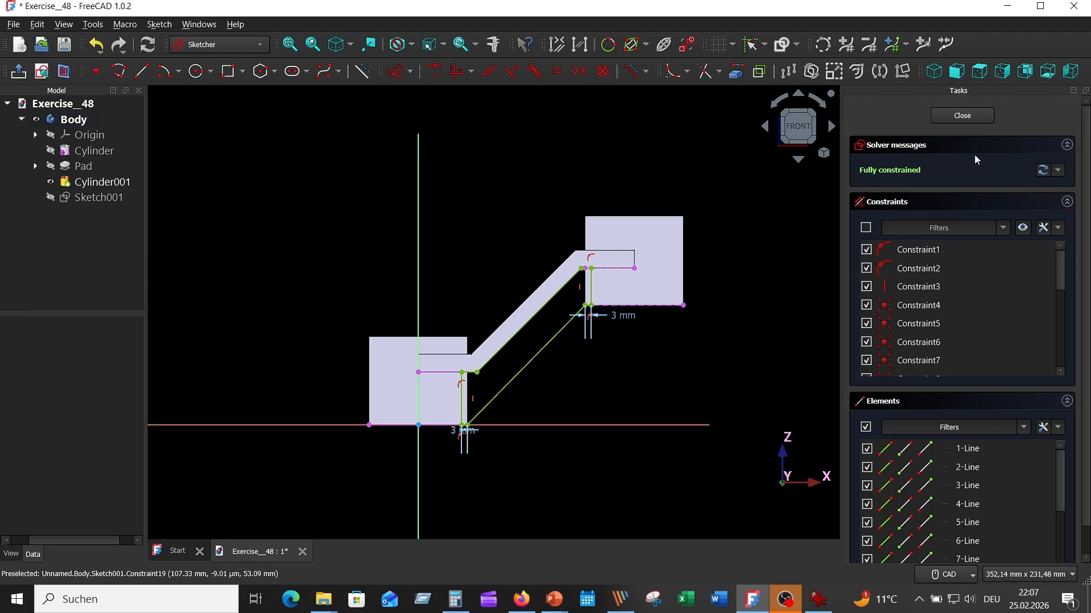
{"action": "left_click", "coordinate": [962, 116]}
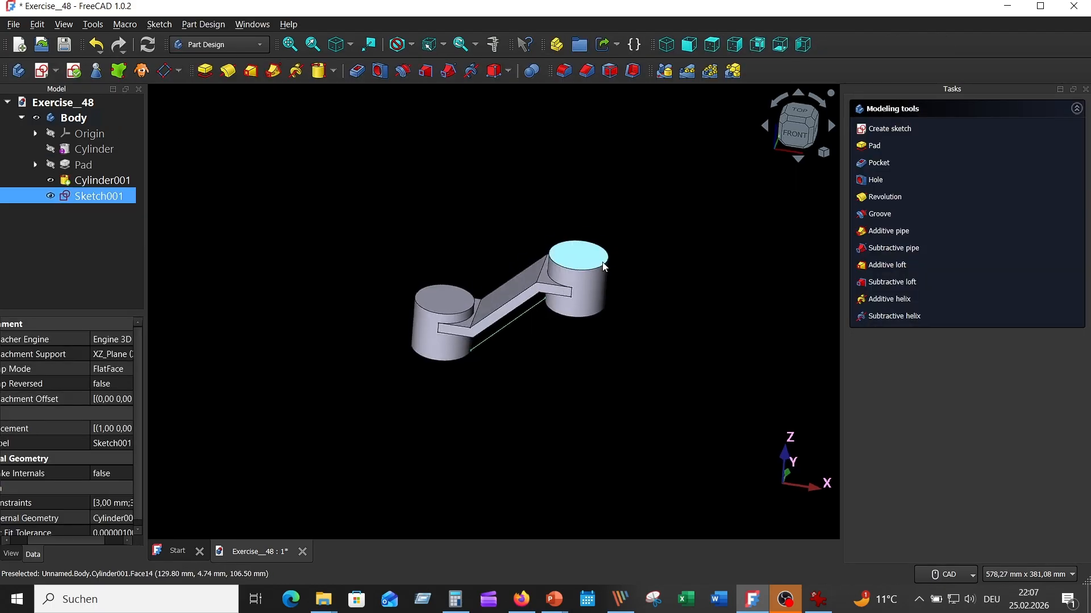
- Pad the rib sketch 9 mm, symmetric to its plane, after consulting the drawing
{"action": "left_click", "coordinate": [817, 599]}
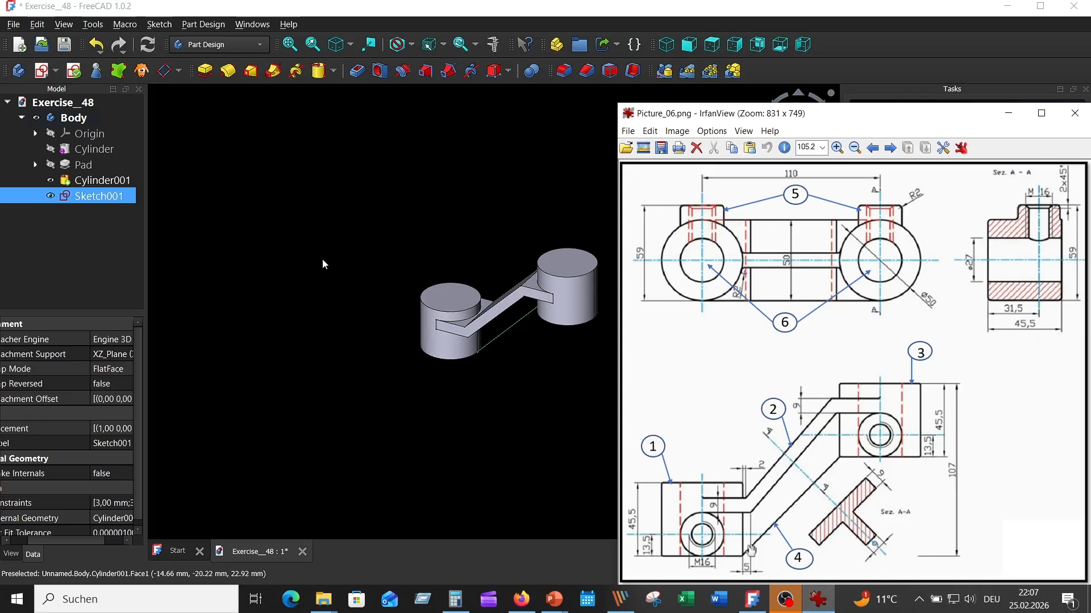
{"action": "scroll", "coordinate": [234, 238], "scroll_direction": "up", "scroll_amount": 3}
{"action": "middle_click_drag", "start_coordinate": [457, 386], "coordinate": [163, 153]}
{"action": "scroll", "coordinate": [601, 365], "scroll_direction": "up", "scroll_amount": 6}
{"action": "scroll", "coordinate": [603, 369], "scroll_direction": "down", "scroll_amount": 3}
{"action": "left_click", "coordinate": [205, 70]}
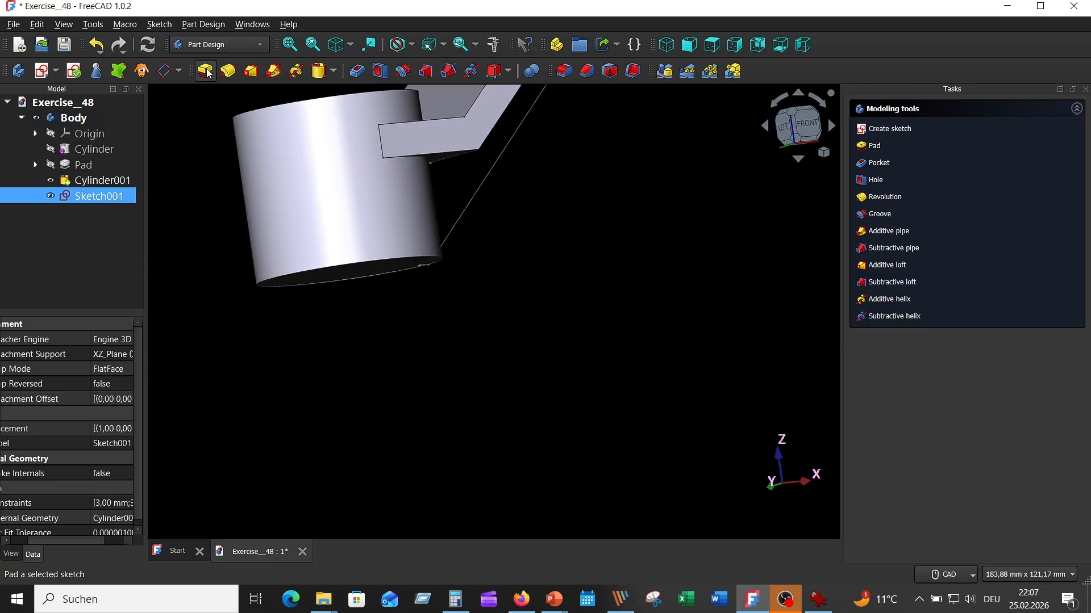
{"action": "scroll", "coordinate": [599, 240], "scroll_direction": "up", "scroll_amount": 5}
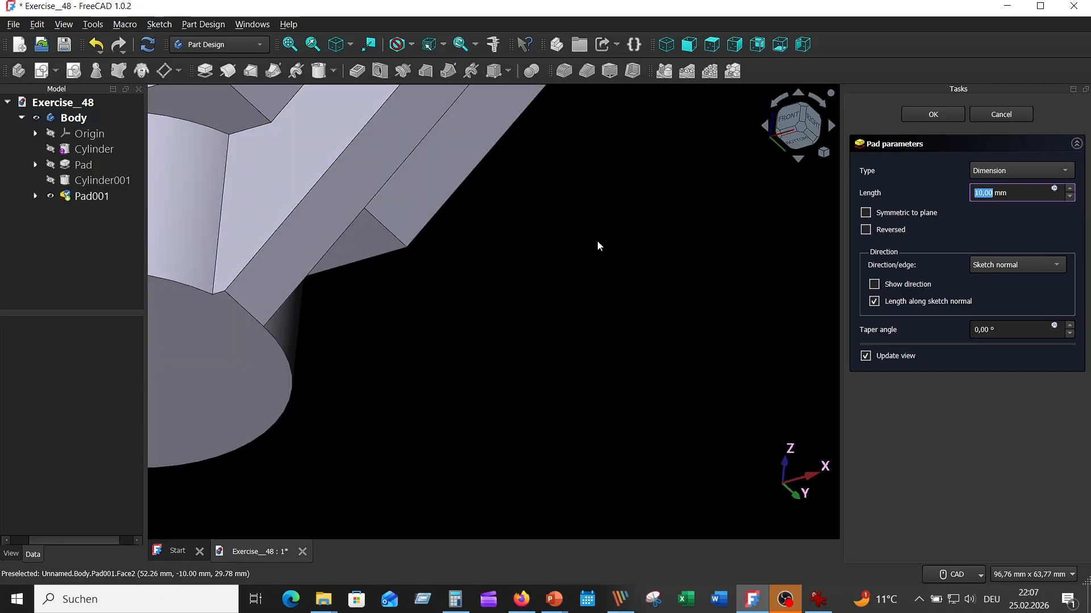
{"action": "middle_click_drag", "start_coordinate": [597, 243], "coordinate": [534, 360]}
{"action": "scroll", "coordinate": [506, 352], "scroll_direction": "down", "scroll_amount": 5}
{"action": "scroll", "coordinate": [533, 359], "scroll_direction": "down", "scroll_amount": 5}
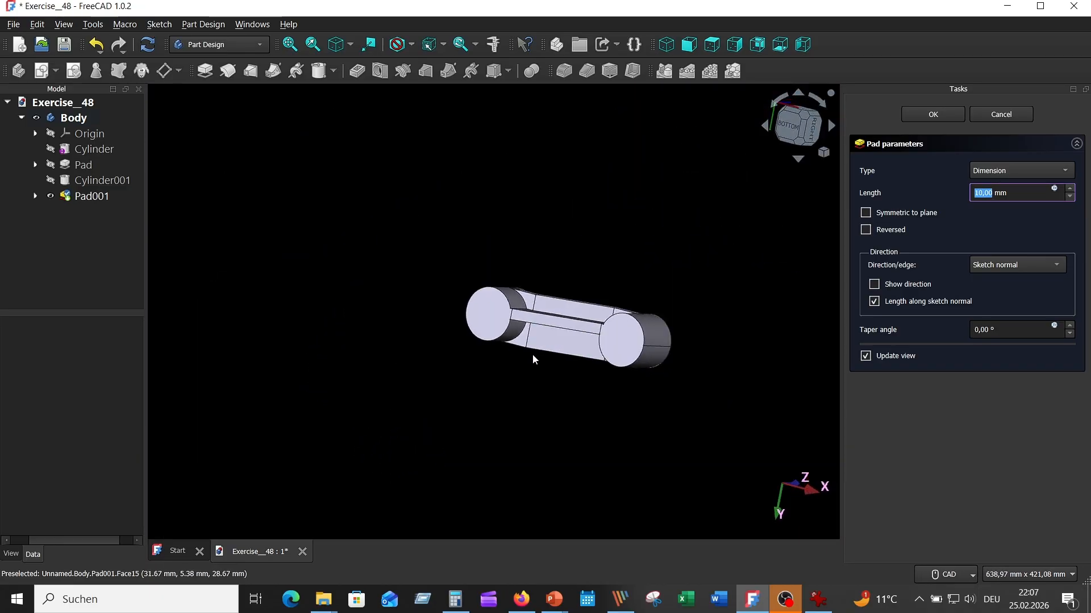
{"action": "left_click", "coordinate": [865, 213]}
{"action": "double_click", "coordinate": [993, 193]}
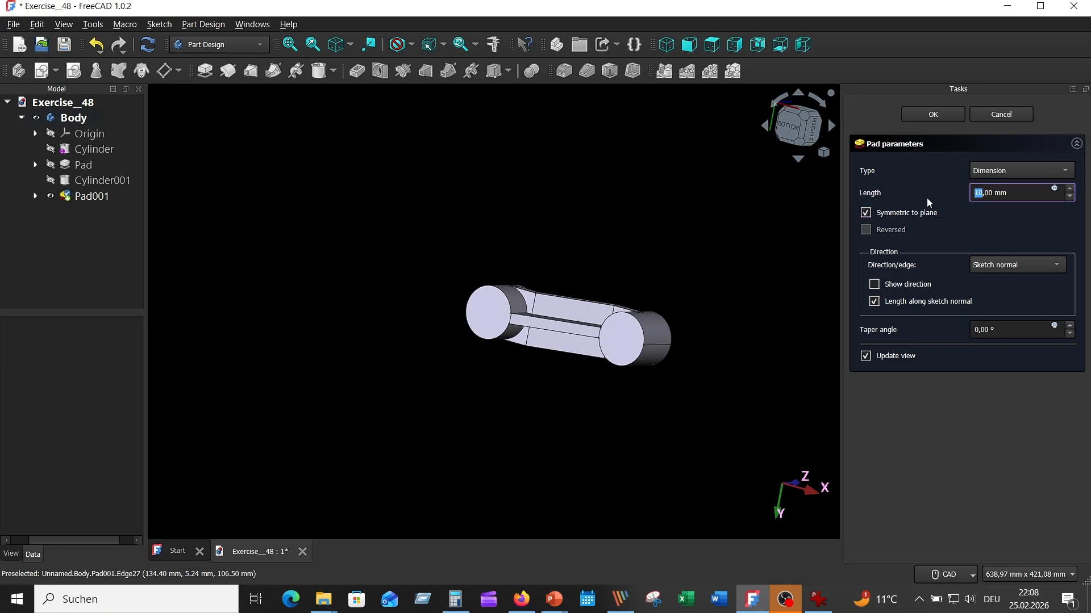
{"action": "type", "text": "9"}
{"action": "left_click", "coordinate": [980, 225]}
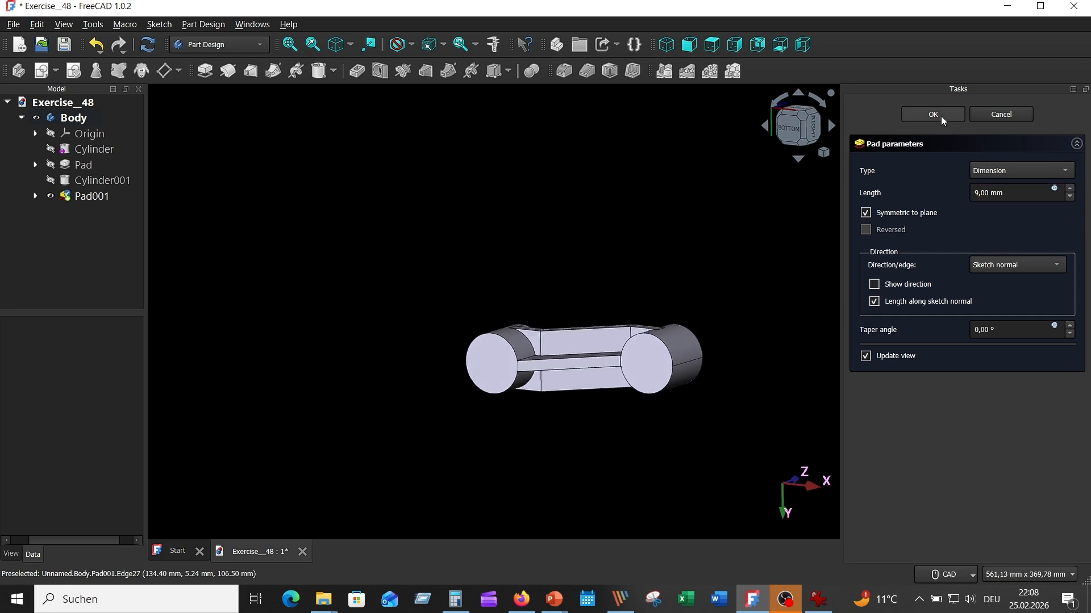
- Inspect the padded rib between the two cylinders from below and from the side
{"action": "mouse_move", "coordinate": [645, 274]}
{"action": "middle_mouse_down"}
{"action": "mouse_move", "coordinate": [690, 284]}
{"action": "mouse_move", "coordinate": [633, 301]}
{"action": "mouse_move", "coordinate": [619, 283]}
{"action": "mouse_move", "coordinate": [650, 285]}
{"action": "middle_mouse_up"}
{"action": "scroll", "coordinate": [618, 287], "scroll_direction": "up", "scroll_amount": 5}
{"action": "scroll", "coordinate": [650, 285], "scroll_direction": "up", "scroll_amount": 3}
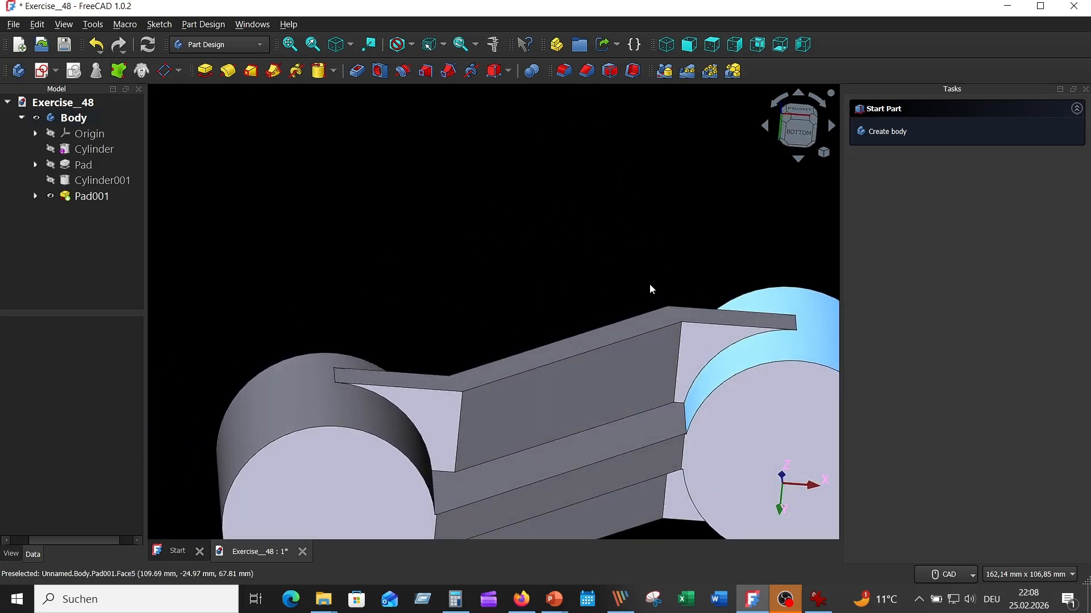
{"action": "scroll", "coordinate": [649, 284], "scroll_direction": "down", "scroll_amount": 6}
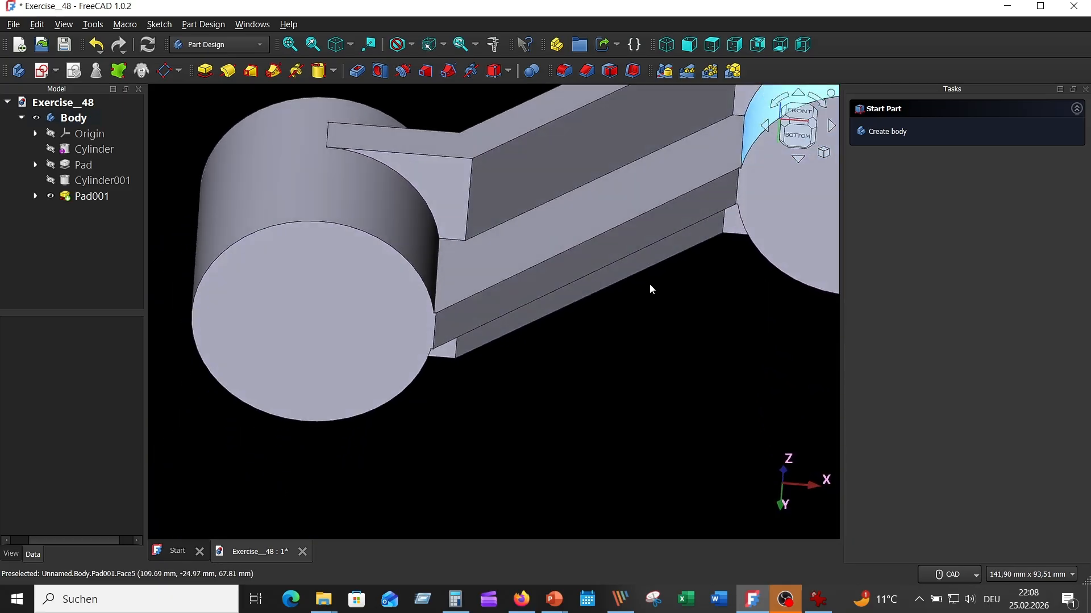
{"action": "middle_click_drag", "start_coordinate": [649, 284], "coordinate": [673, 300]}
{"action": "scroll", "coordinate": [656, 298], "scroll_direction": "down", "scroll_amount": 5}
{"action": "scroll", "coordinate": [674, 300], "scroll_direction": "up", "scroll_amount": 1}
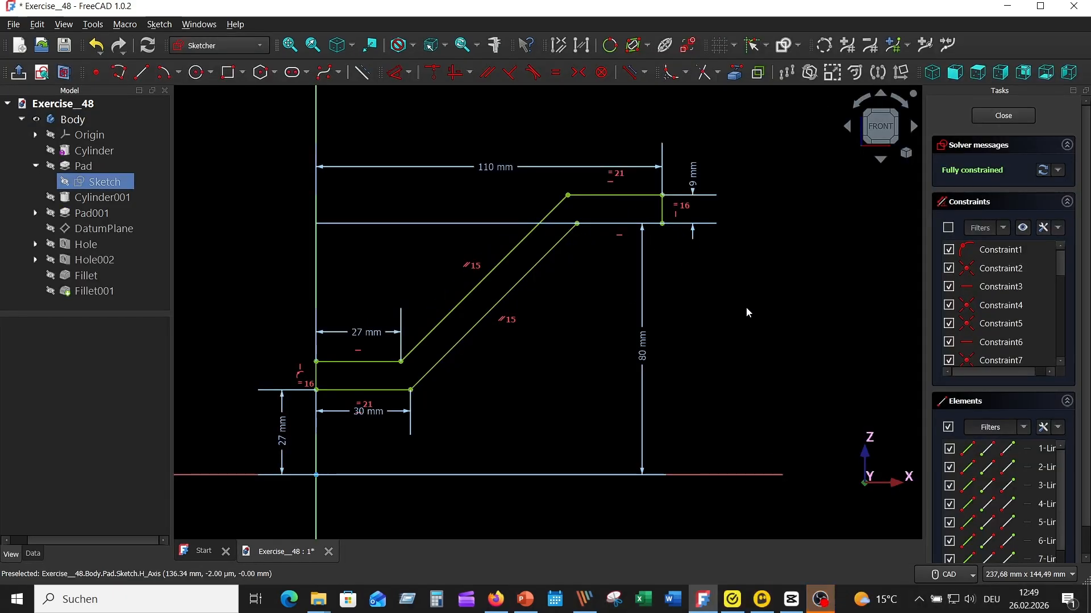
- In the arm sketch, set the vertical distance from the horizontal axis to the upper section's lower line to 107-45,5+27 mm
{"action": "double_click", "coordinate": [644, 361]}
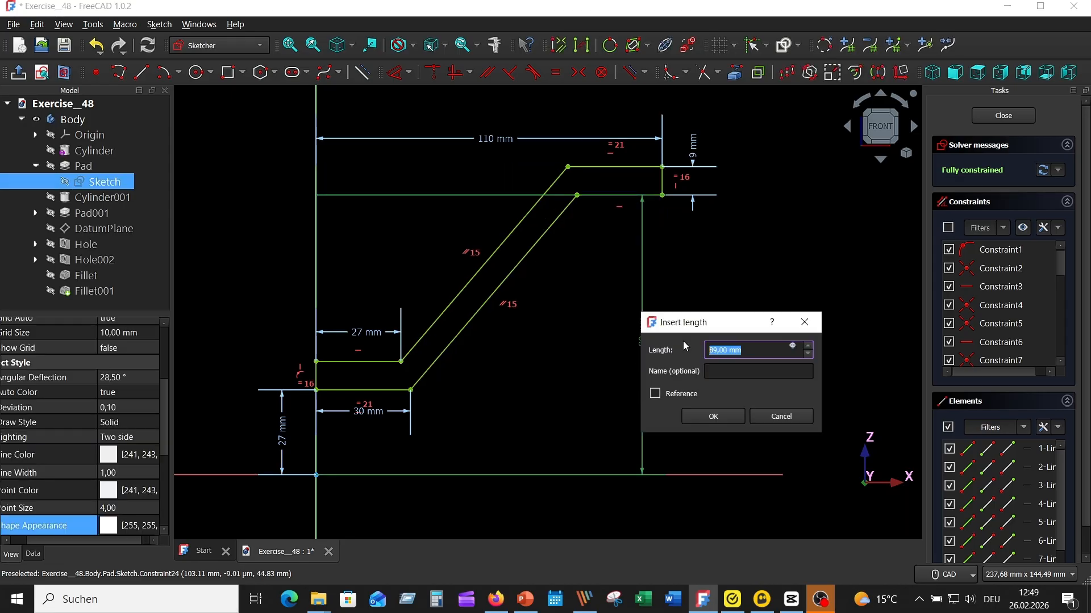
{"action": "type", "text": "107-45,5+27"}
{"action": "left_click", "coordinate": [713, 417]}
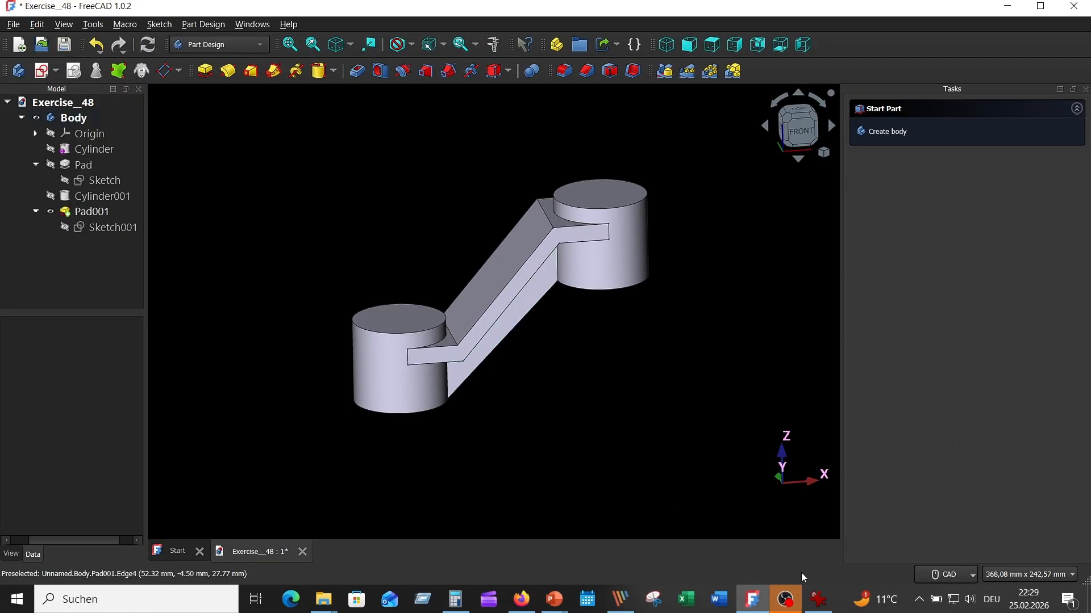
- Consult the dimensions in the drawing Picture_06.png and show the body's origin planes around the bracket
{"action": "left_click", "coordinate": [816, 597]}
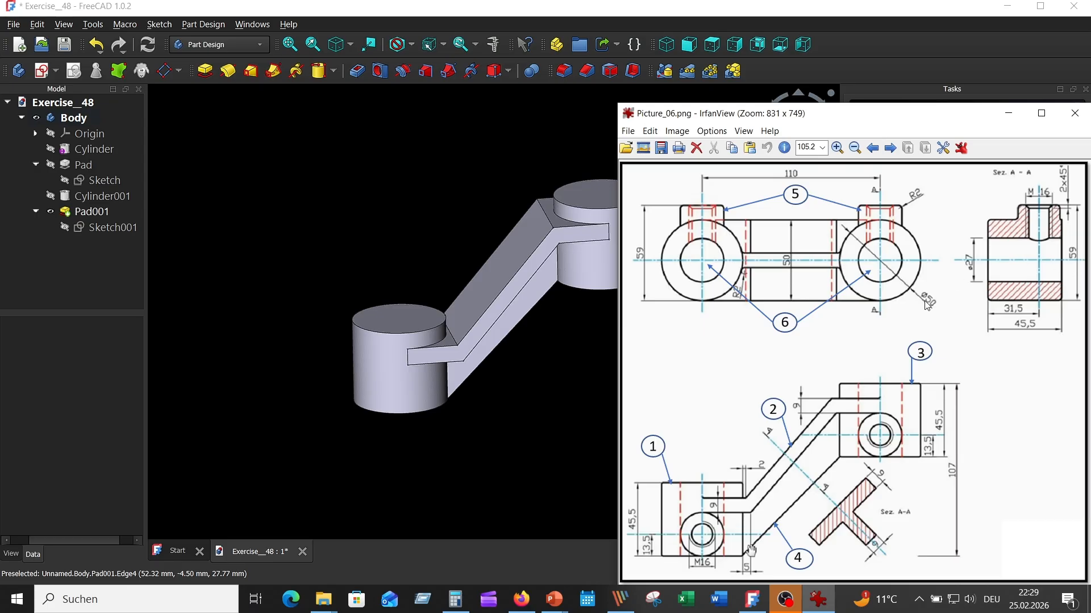
{"action": "left_click", "coordinate": [556, 354]}
{"action": "left_click", "coordinate": [55, 150]}
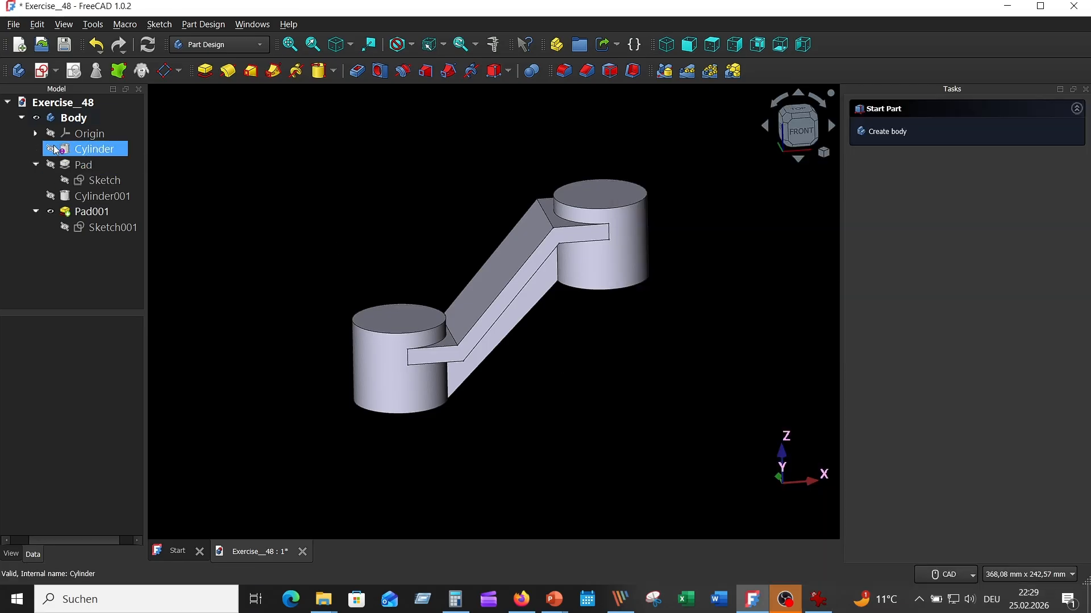
{"action": "left_click", "coordinate": [50, 134]}
{"action": "scroll", "coordinate": [445, 162], "scroll_direction": "down", "scroll_amount": 5}
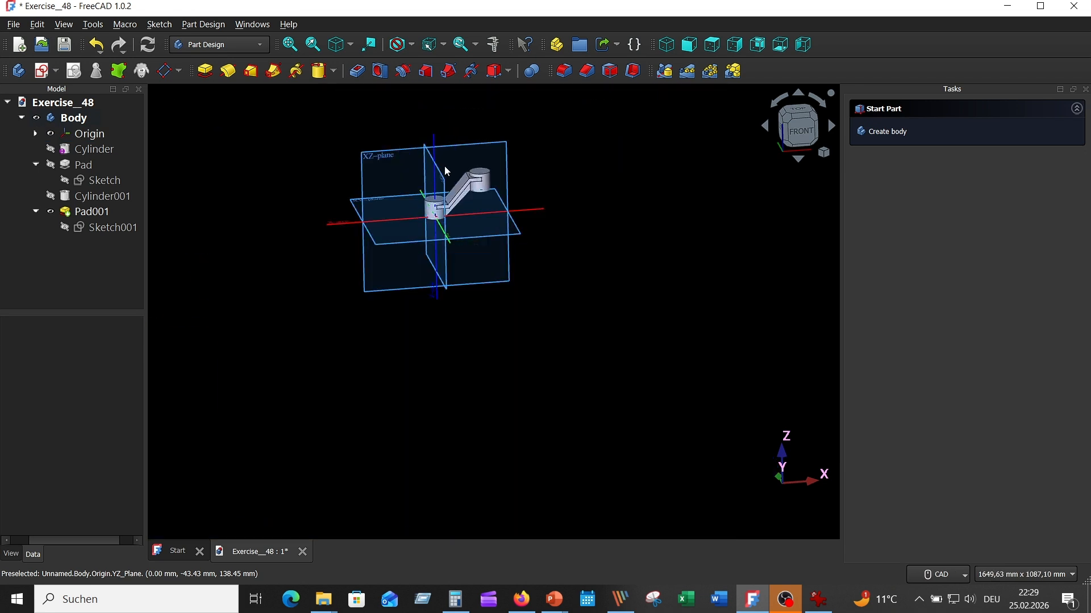
{"action": "scroll", "coordinate": [445, 169], "scroll_direction": "up", "scroll_amount": 5}
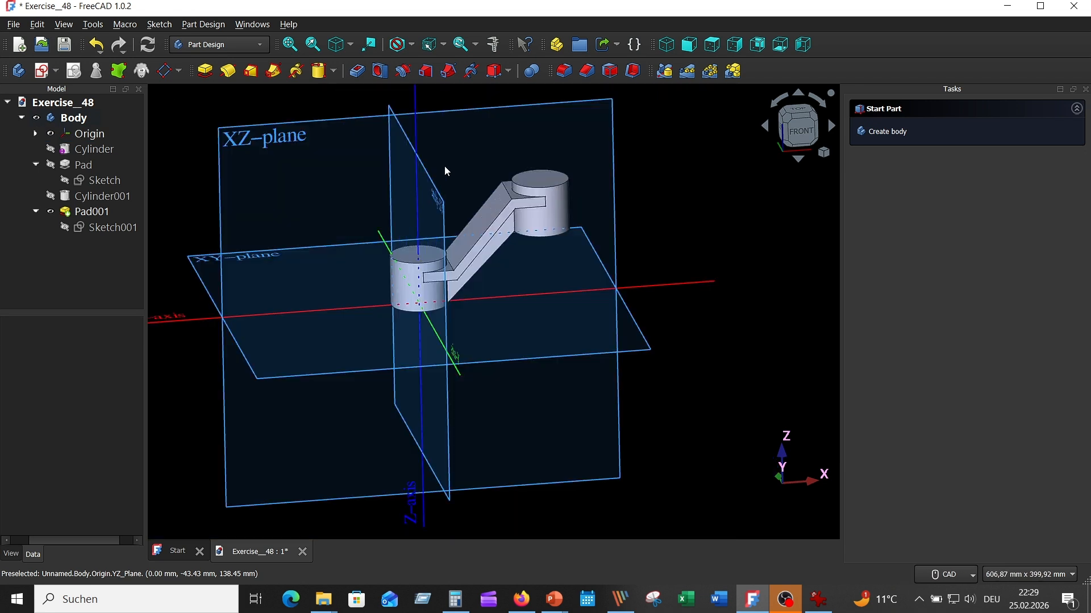
- Create a datum plane attached to the XZ plane in Plane face mode, offset 34 mm in the z-direction
{"action": "left_click", "coordinate": [165, 71]}
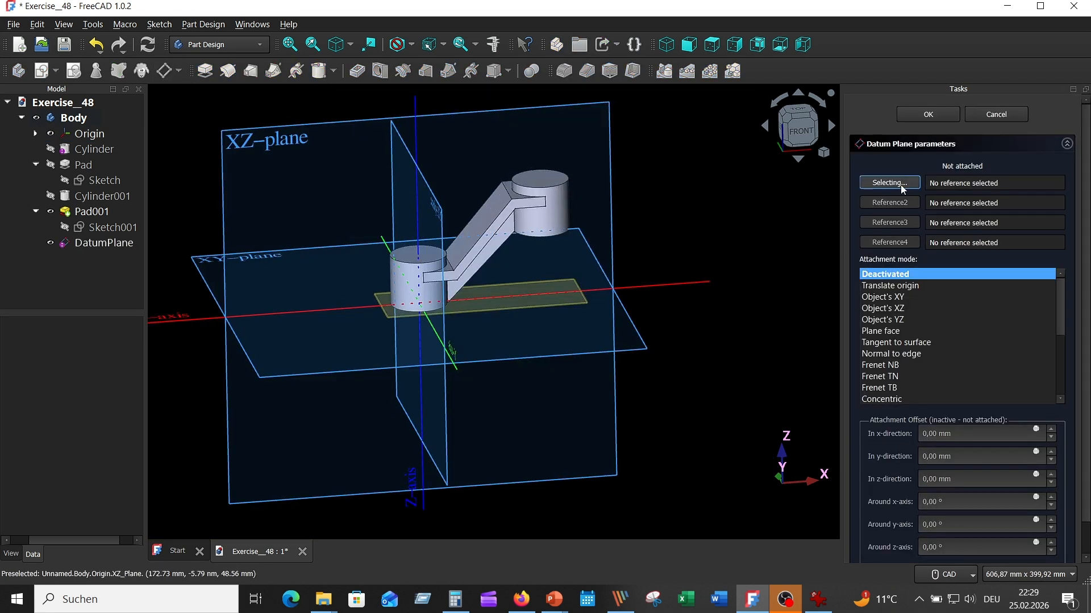
{"action": "left_click", "coordinate": [609, 131]}
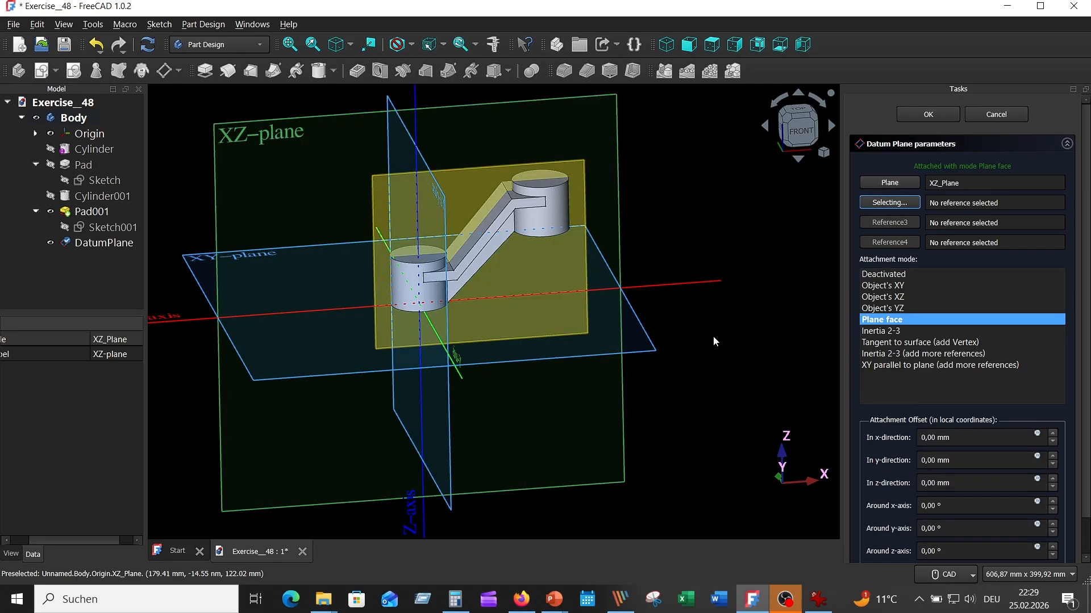
{"action": "middle_click_drag", "start_coordinate": [714, 341], "coordinate": [744, 321]}
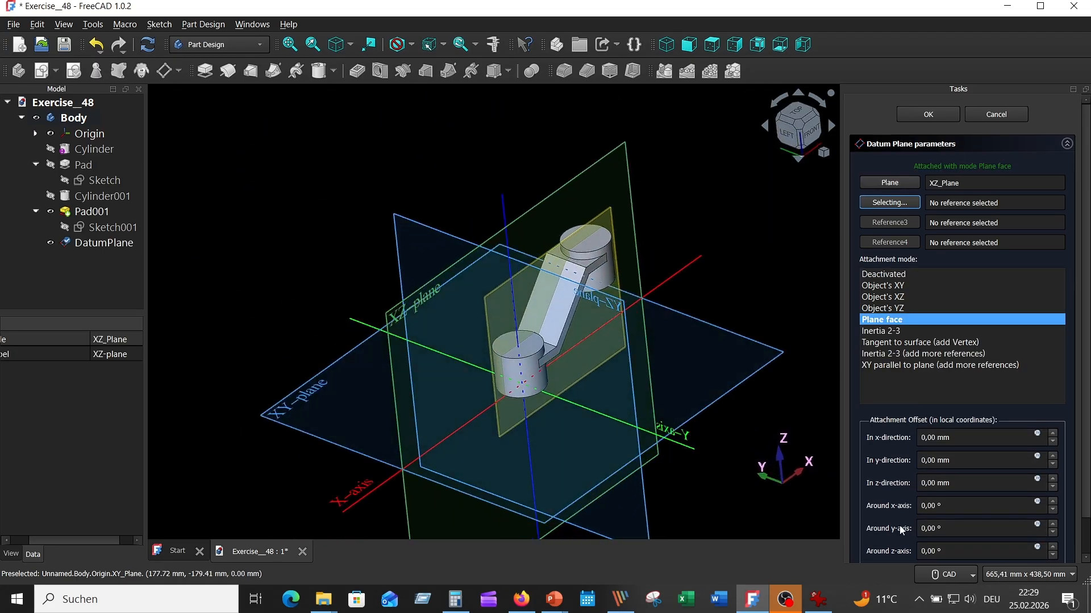
{"action": "double_click", "coordinate": [924, 483]}
{"action": "type", "text": "34"}
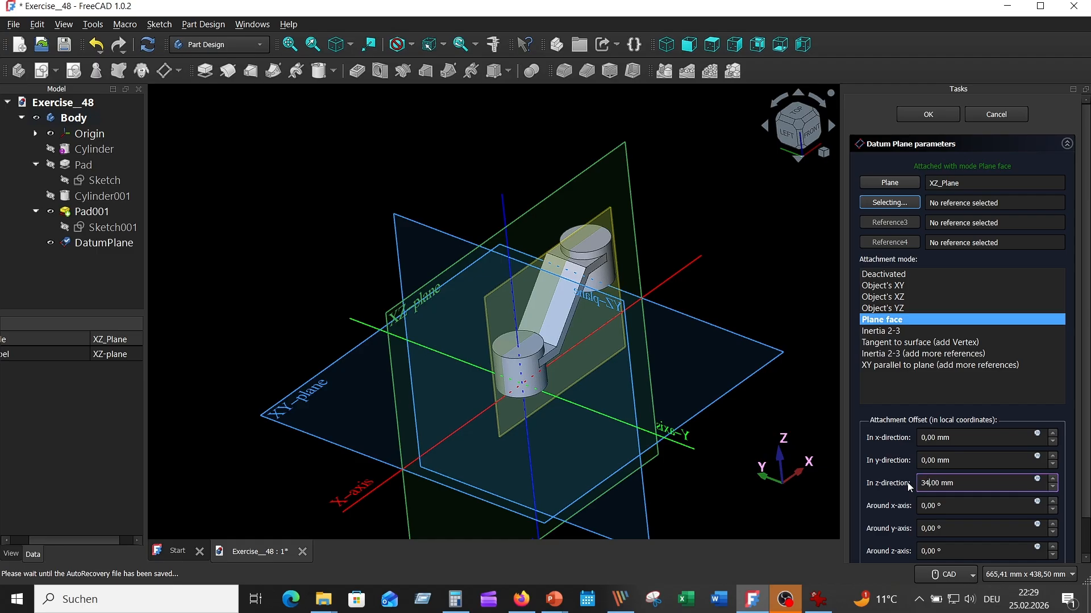
{"action": "key", "text": "Return"}
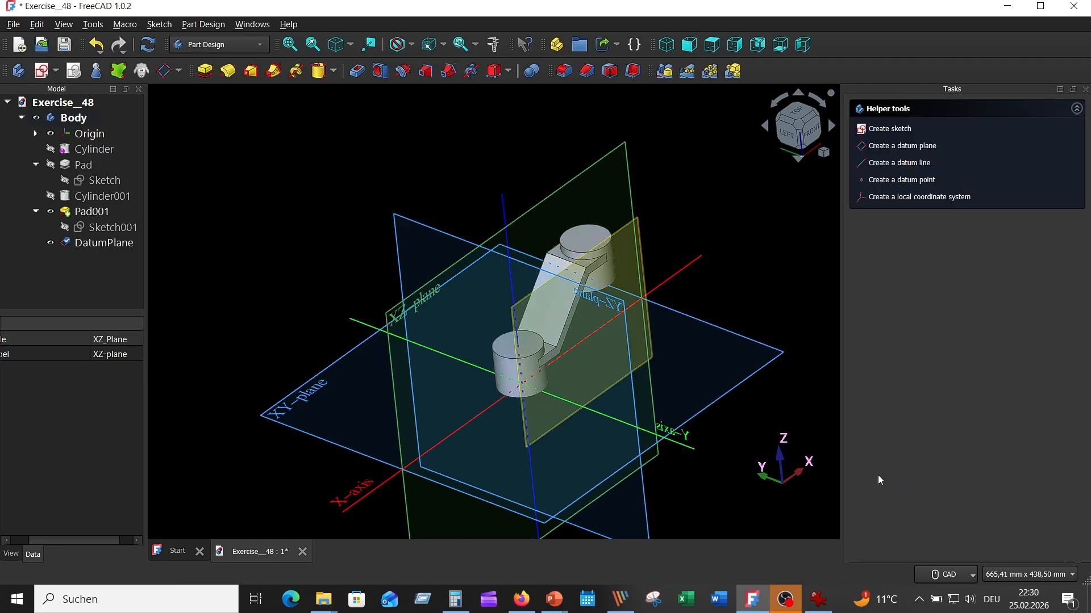
- Check the datum plane's position in front of the cylinders and hide the body's origin planes
{"action": "scroll", "coordinate": [669, 245], "scroll_direction": "up", "scroll_amount": 3}
{"action": "scroll", "coordinate": [667, 236], "scroll_direction": "up", "scroll_amount": 2}
{"action": "scroll", "coordinate": [663, 226], "scroll_direction": "down", "scroll_amount": 4}
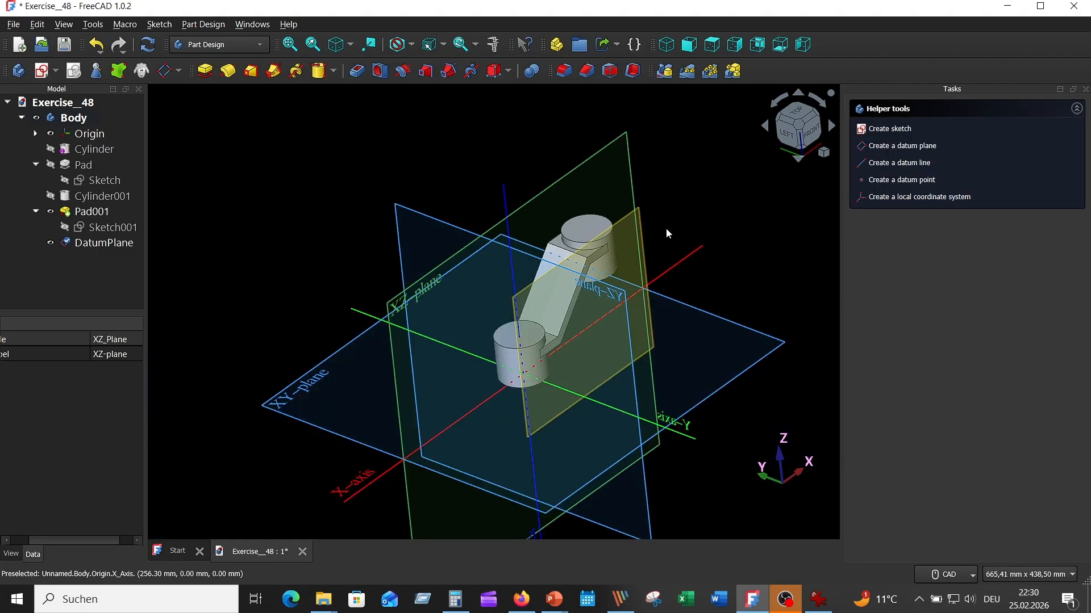
{"action": "scroll", "coordinate": [666, 228], "scroll_direction": "up", "scroll_amount": 3}
{"action": "scroll", "coordinate": [670, 245], "scroll_direction": "down", "scroll_amount": 3}
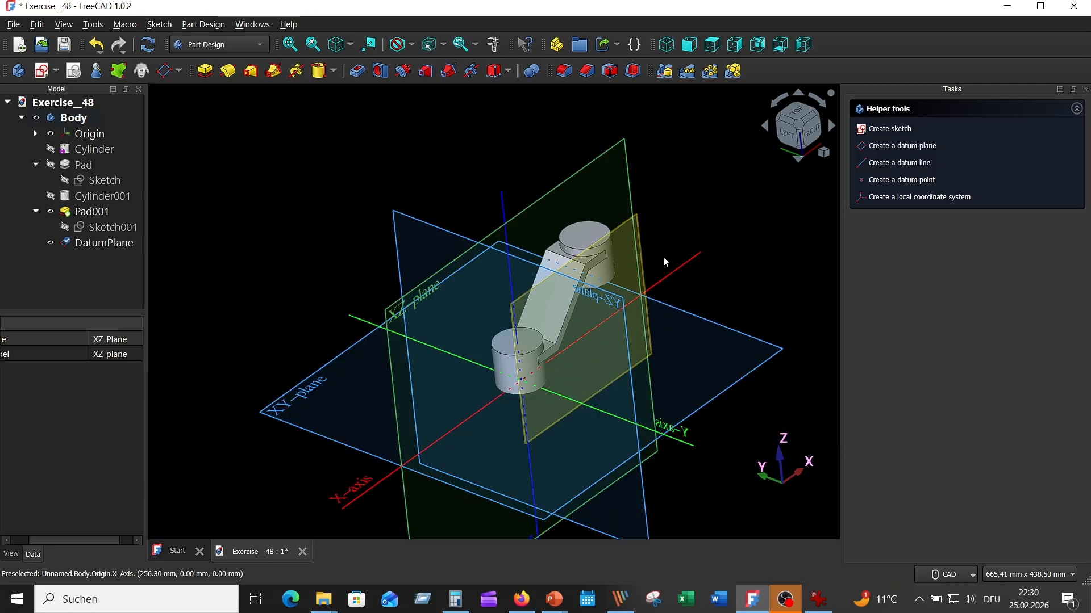
{"action": "left_click", "coordinate": [695, 258]}
{"action": "key", "text": "6"}
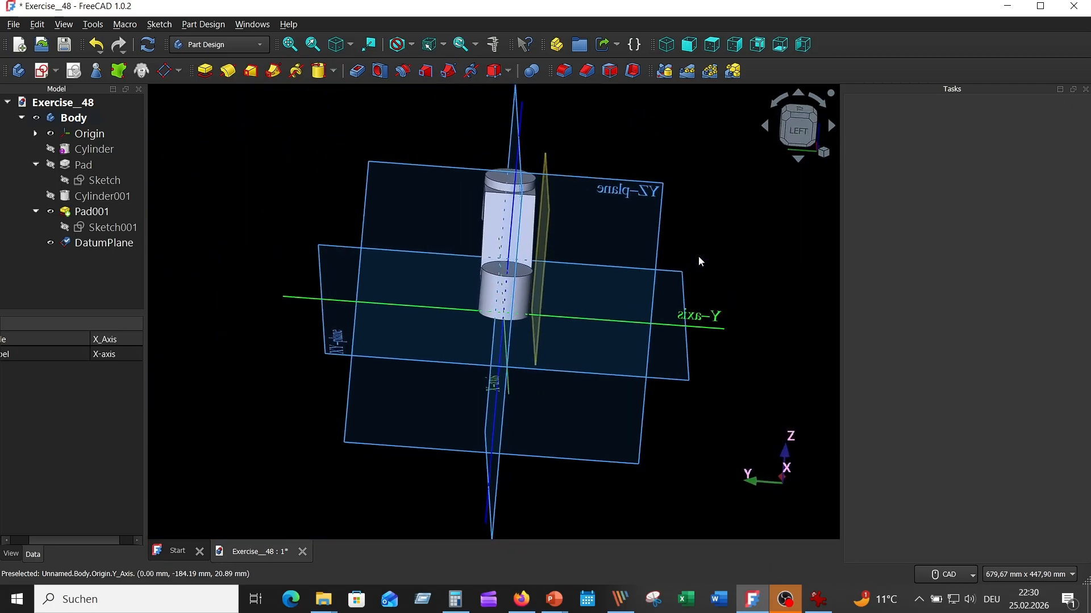
{"action": "left_click", "coordinate": [53, 137]}
- Create a new sketch on the datum plane and hide the datum plane
{"action": "middle_click_drag", "start_coordinate": [166, 170], "coordinate": [605, 336]}
{"action": "left_click", "coordinate": [568, 339]}
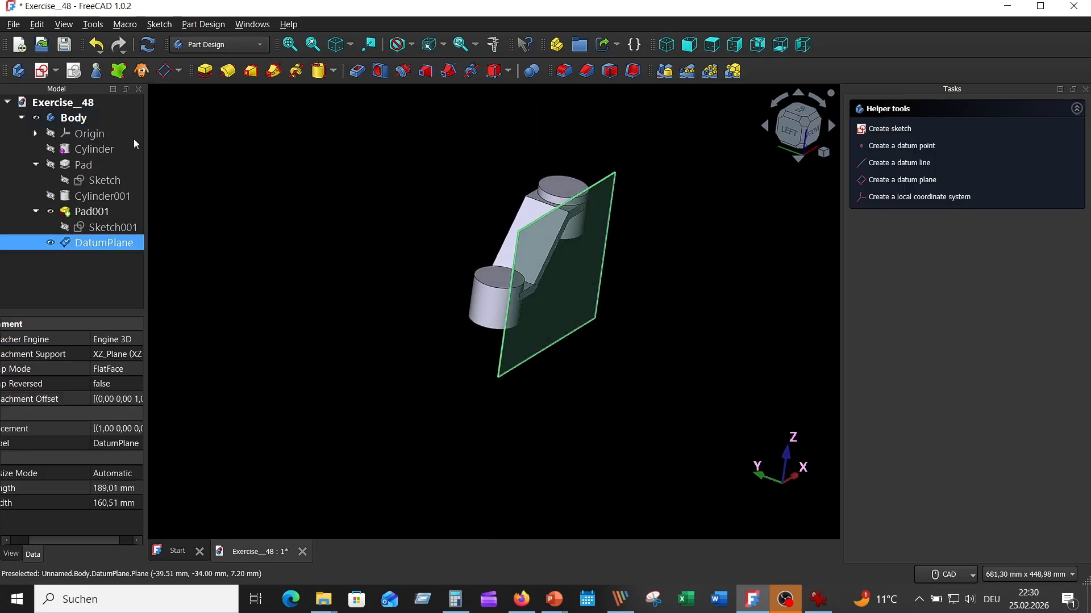
{"action": "left_click", "coordinate": [41, 70]}
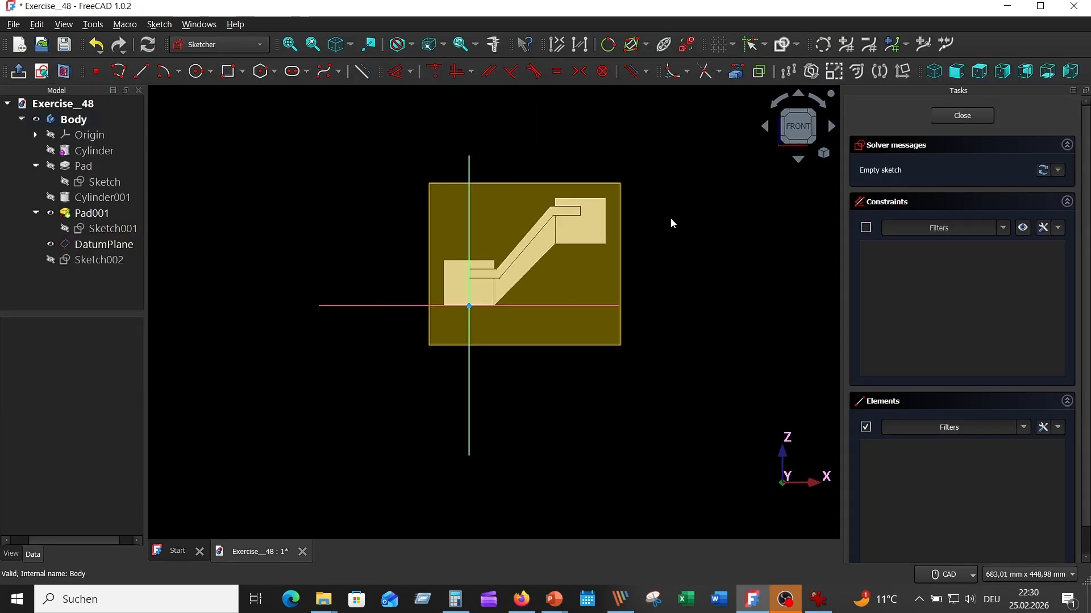
{"action": "scroll", "coordinate": [670, 222], "scroll_direction": "up", "scroll_amount": 3}
{"action": "middle_click_drag", "start_coordinate": [658, 248], "coordinate": [744, 284]}
{"action": "left_click", "coordinate": [75, 245]}
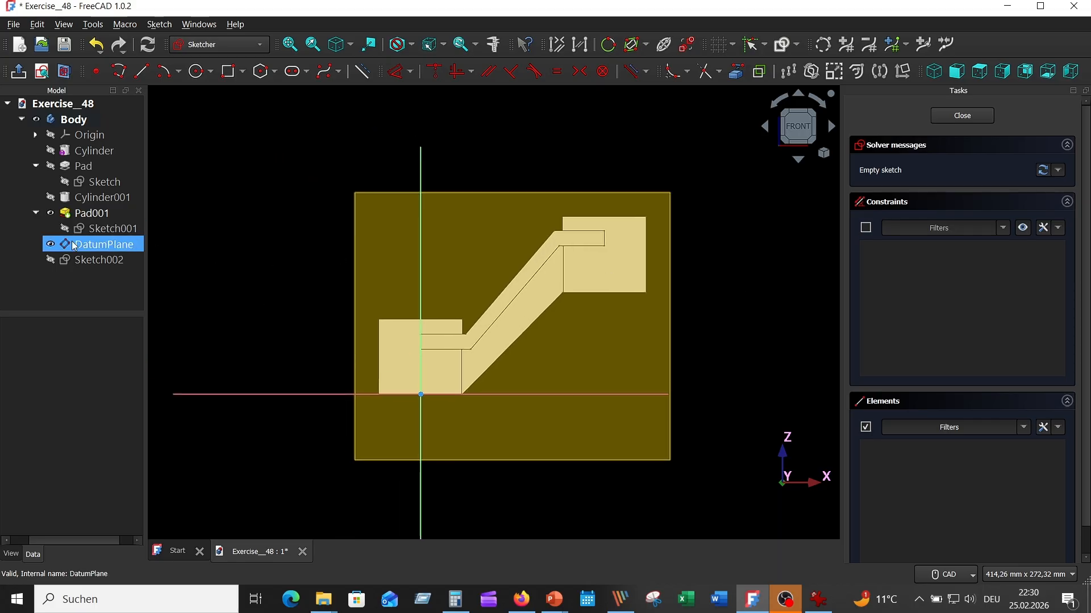
{"action": "left_click", "coordinate": [51, 245]}
{"action": "mouse_move", "coordinate": [475, 207]}
{"action": "middle_mouse_down"}
{"action": "mouse_move", "coordinate": [455, 240]}
{"action": "mouse_move", "coordinate": [443, 224]}
{"action": "middle_mouse_up"}
{"action": "scroll", "coordinate": [456, 244], "scroll_direction": "up", "scroll_amount": 2}
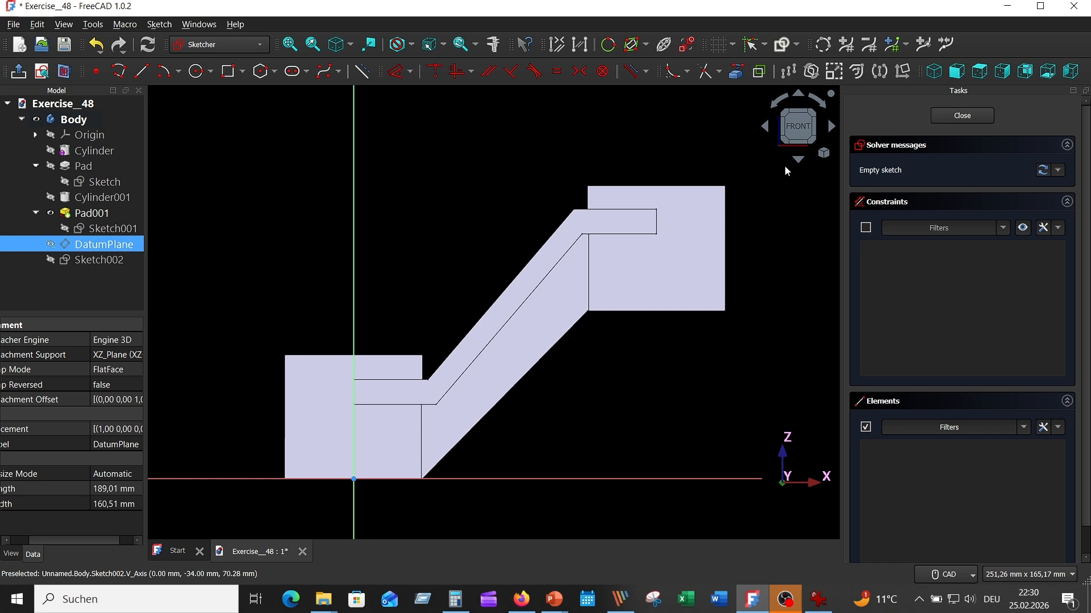
- Link the upper cylinder's bottom edge and the arm's short vertical end edge into the sketch as external geometry
{"action": "left_click", "coordinate": [736, 71]}
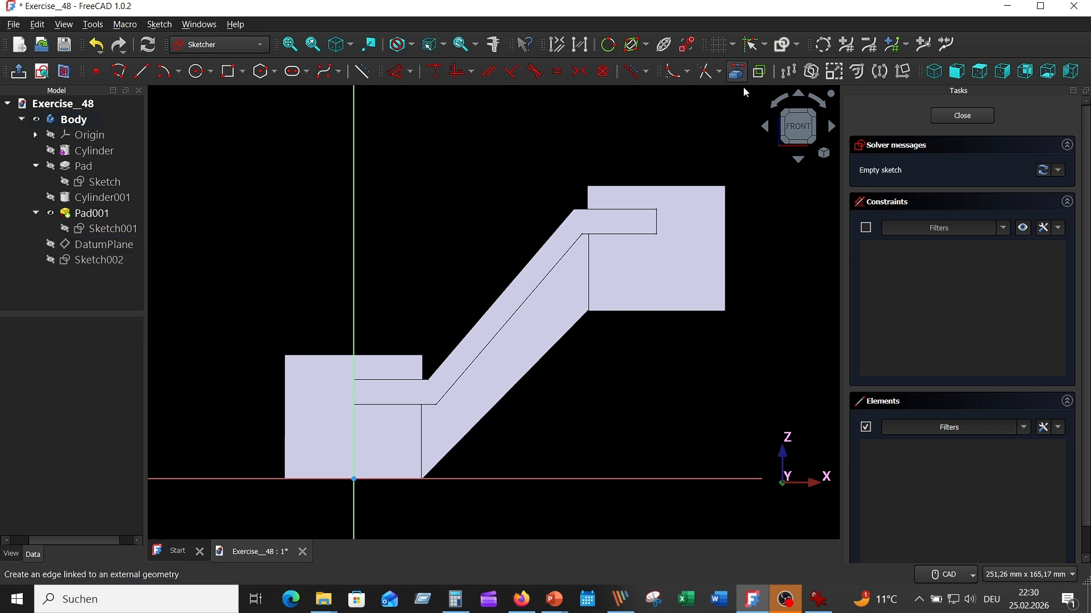
{"action": "left_click", "coordinate": [686, 311]}
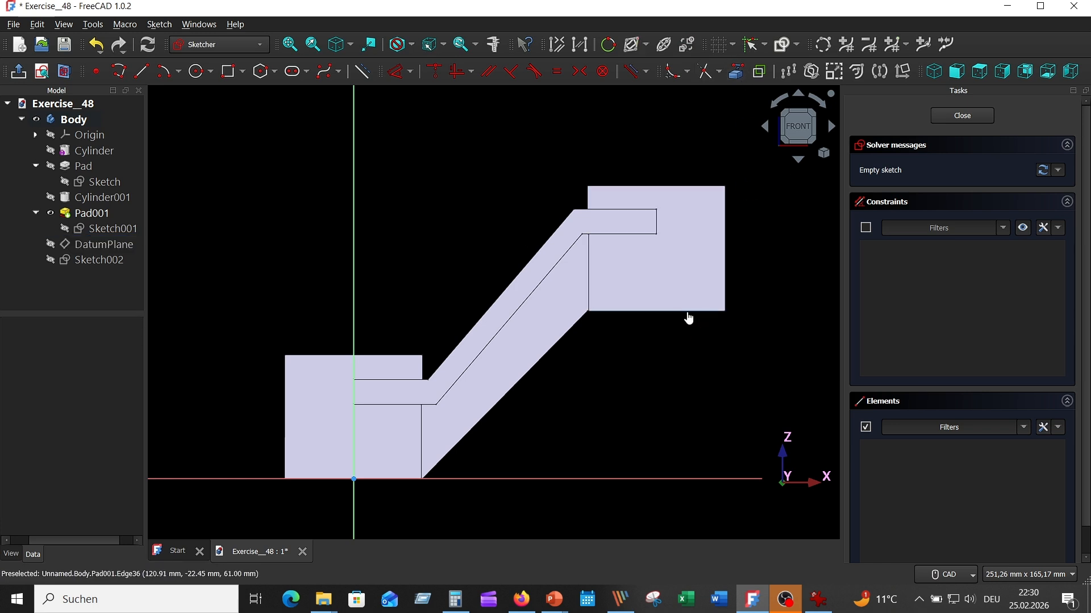
{"action": "left_click", "coordinate": [657, 222]}
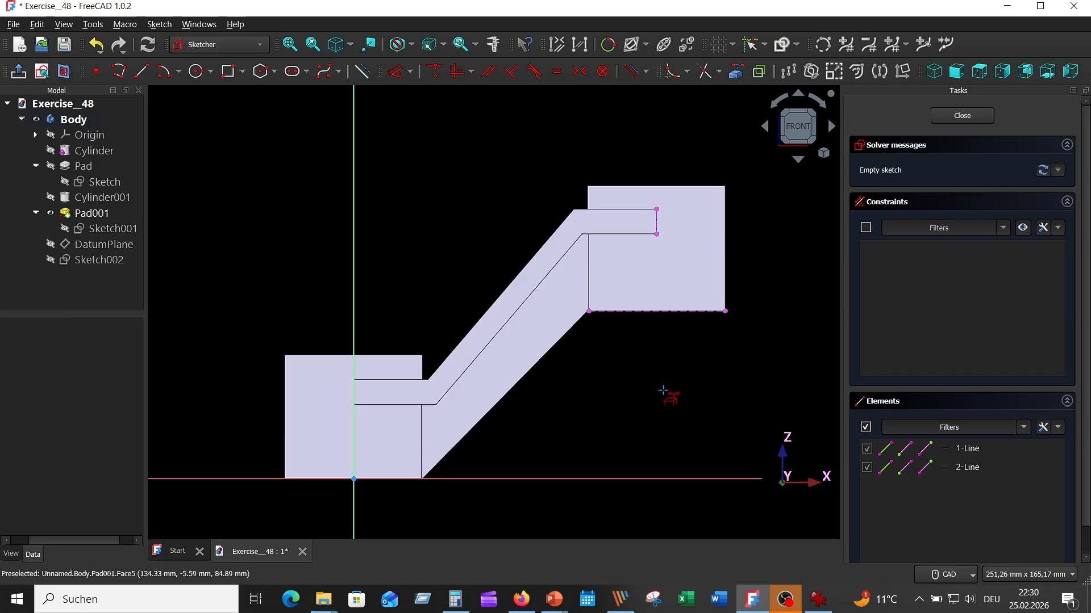
- Draw a circle of about 14 mm radius centred on the vertical axis over the lower cylinder, and a similar circle over the upper cylinder
{"action": "left_click", "coordinate": [200, 72]}
{"action": "left_click", "coordinate": [353, 429]}
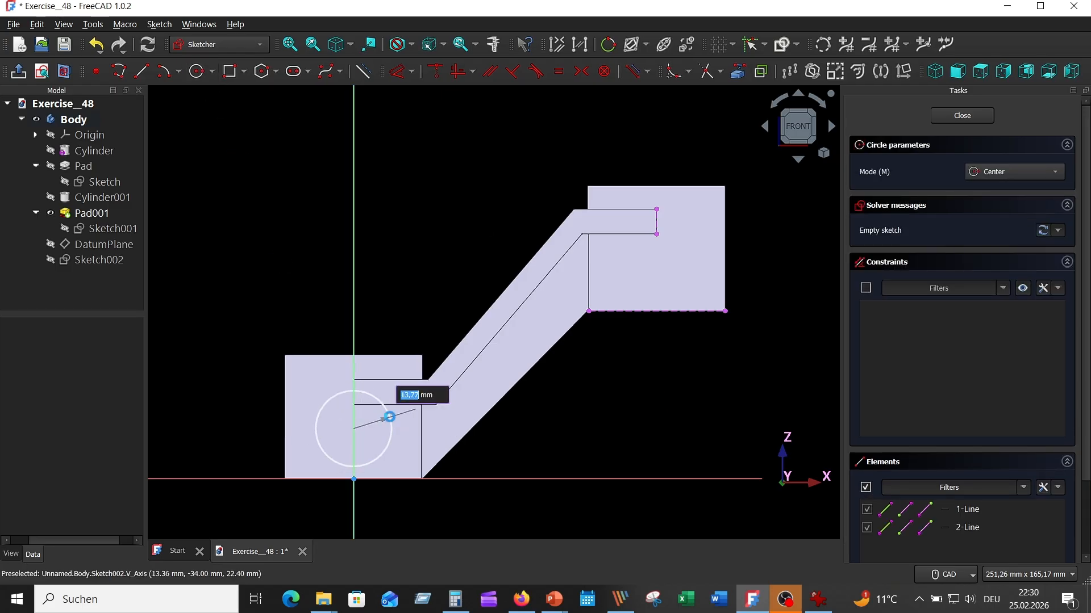
{"action": "left_click", "coordinate": [389, 417]}
{"action": "left_click", "coordinate": [682, 258]}
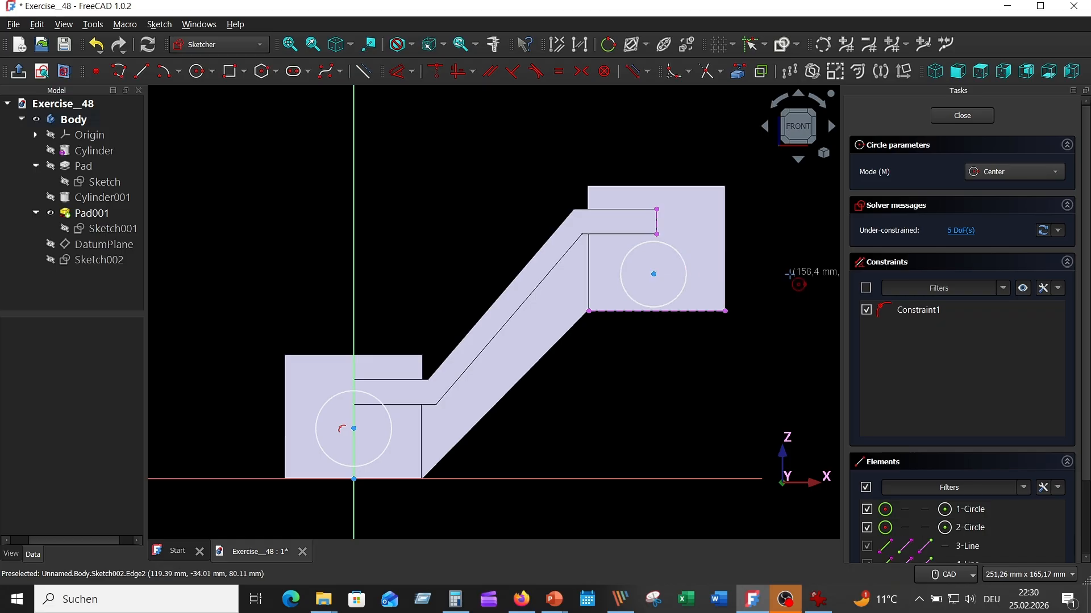
- Constrain the two circles over the upper and lower cylinders to equal size
{"action": "left_click", "coordinate": [674, 297]}
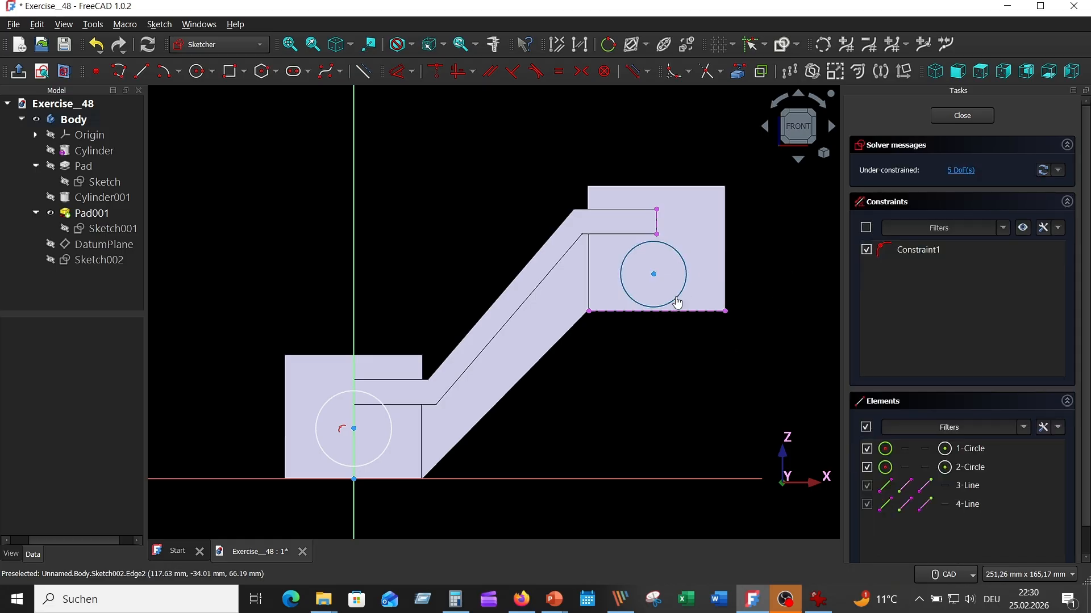
{"action": "left_click", "coordinate": [374, 464]}
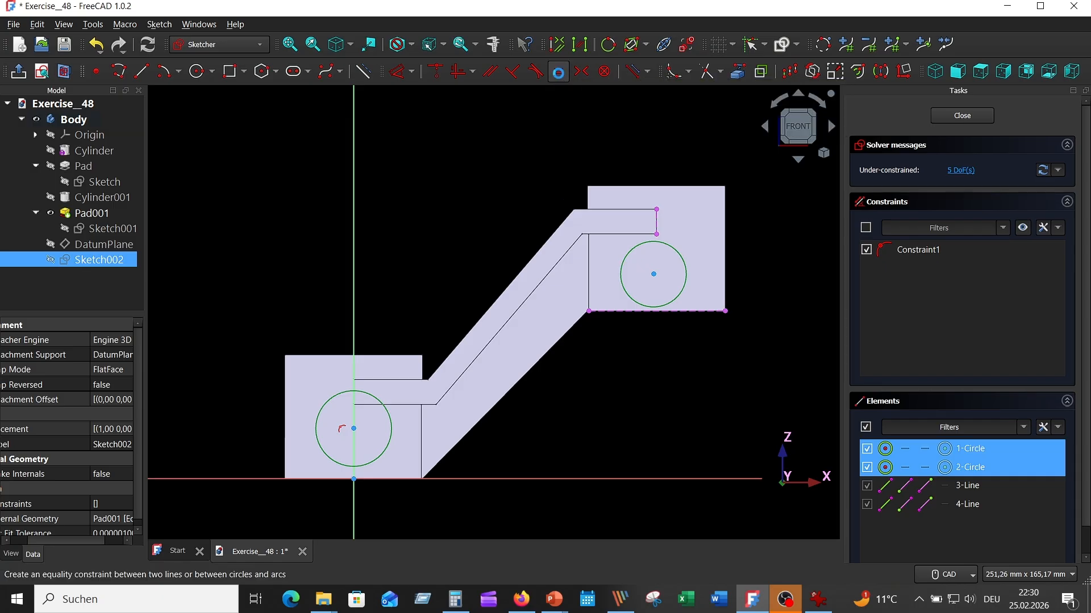
{"action": "left_click", "coordinate": [558, 71]}
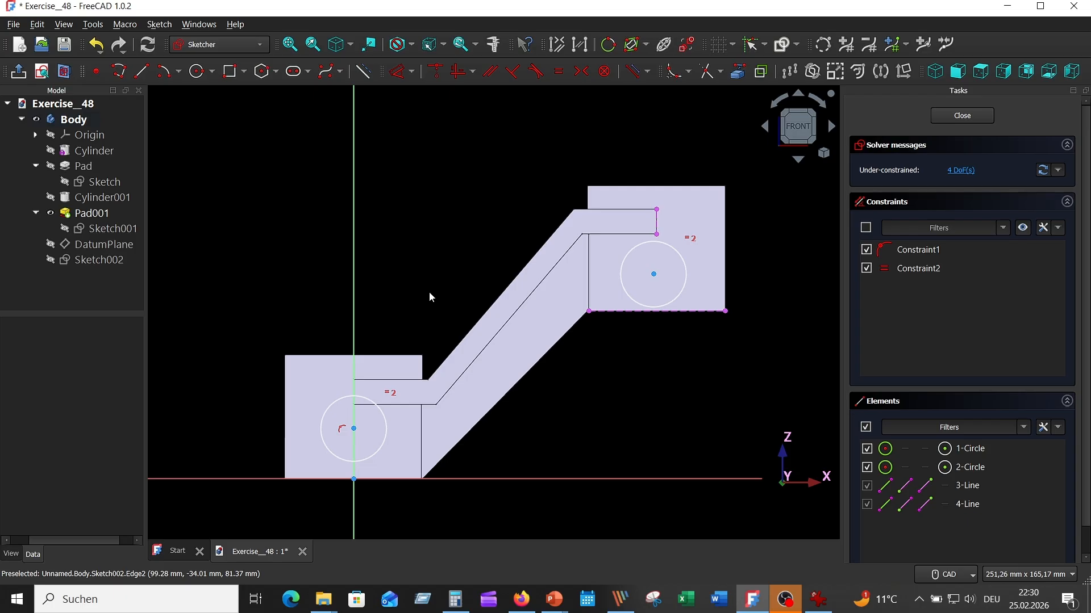
- Constrain the radius of the circle over the lower cylinder to 13.5 mm
{"action": "left_click", "coordinate": [360, 402]}
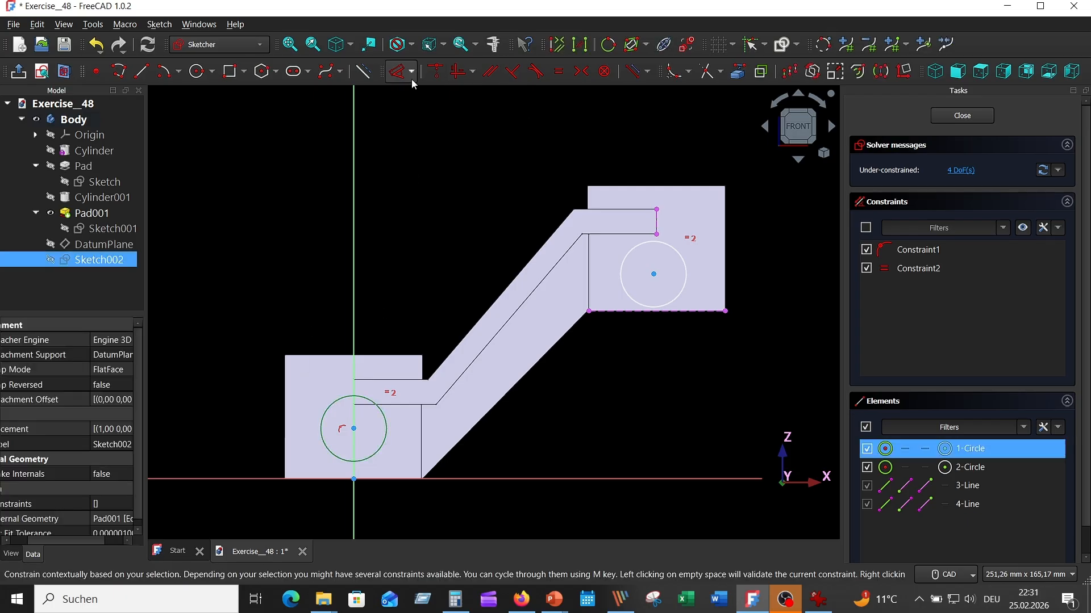
{"action": "left_click", "coordinate": [402, 71]}
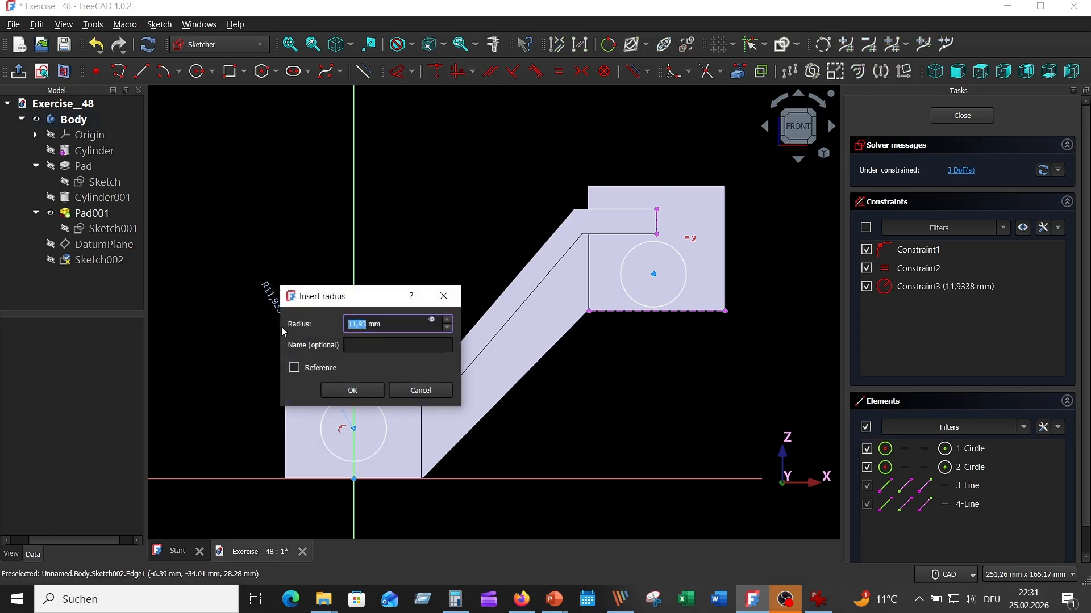
{"action": "type", "text": "13,5"}
{"action": "key", "text": "Return"}
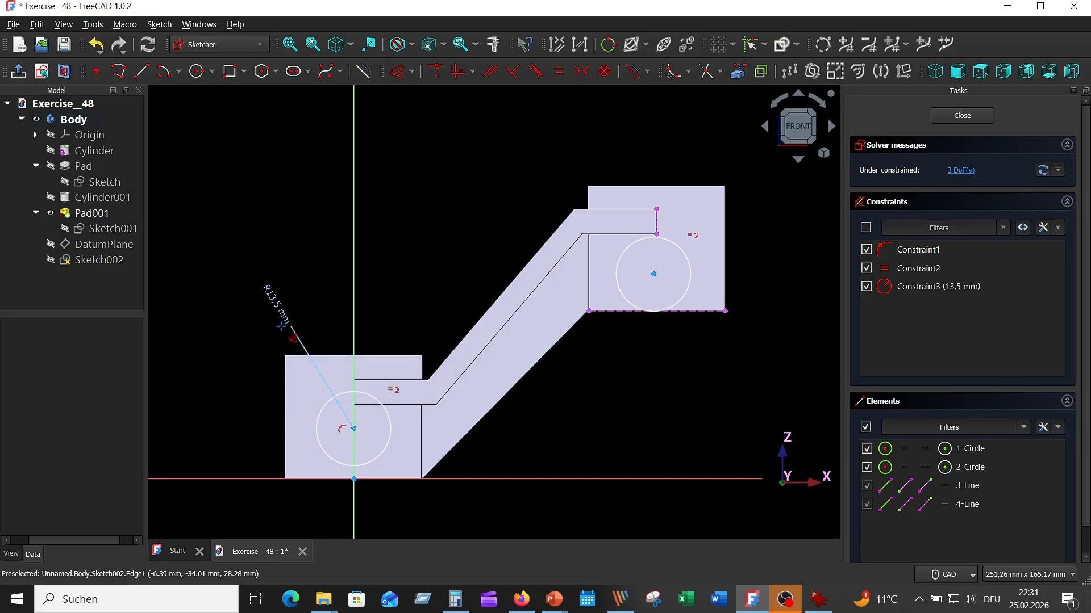
- Check the boss position in the drawing and make the lower circle tangent to the sketch's horizontal axis
{"action": "left_click", "coordinate": [813, 603]}
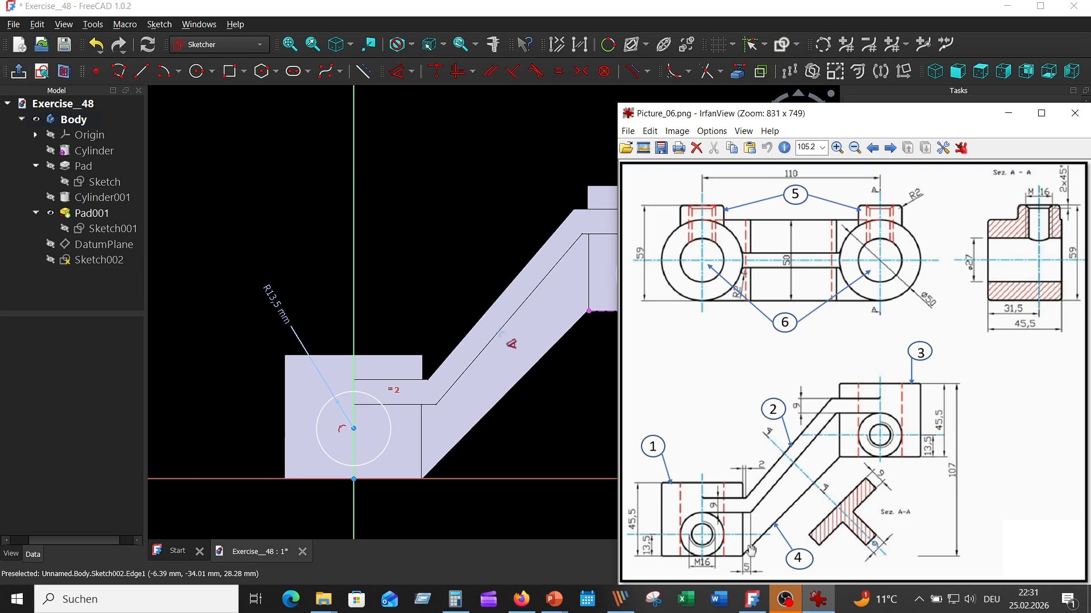
{"action": "left_click", "coordinate": [482, 232]}
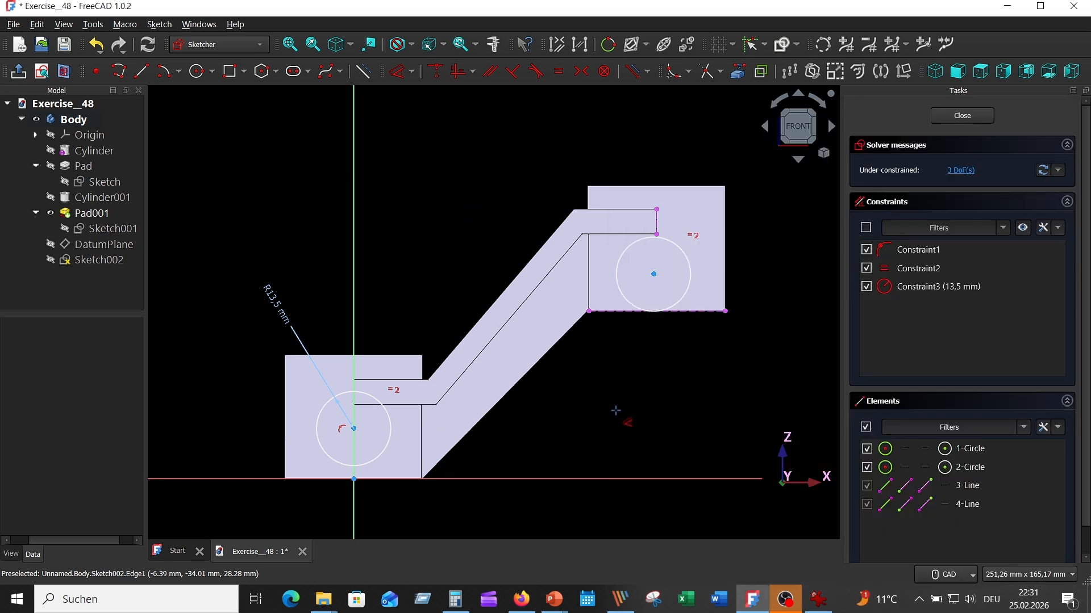
{"action": "right_click", "coordinate": [587, 418]}
{"action": "left_click", "coordinate": [387, 457]}
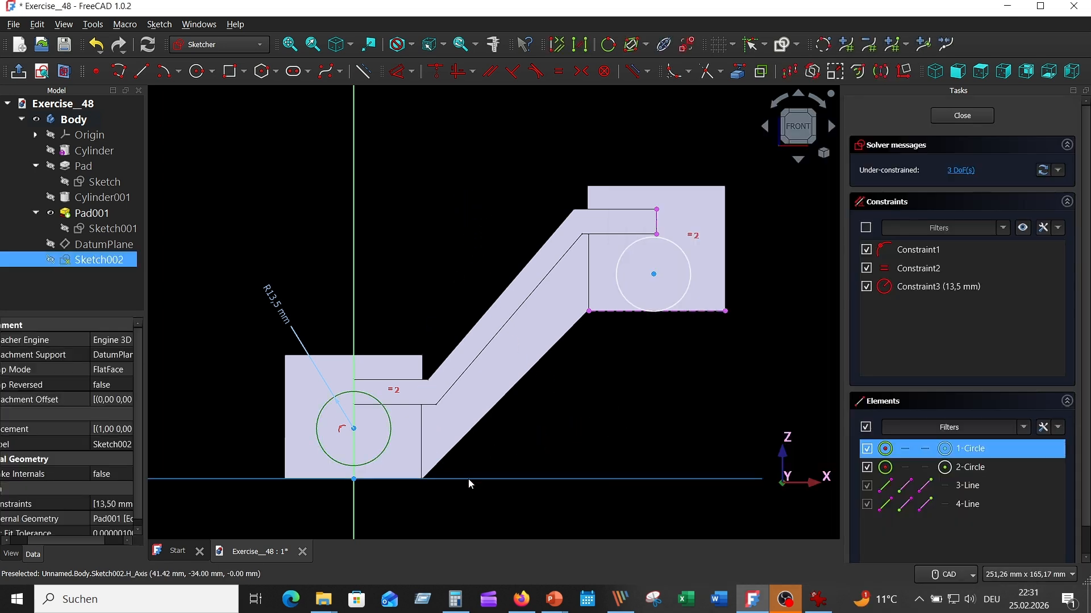
{"action": "left_click", "coordinate": [537, 74]}
- Align the upper circle's centre vertically with the lower endpoint of the arm's linked end edge
{"action": "middle_click_drag", "start_coordinate": [616, 365], "coordinate": [567, 379]}
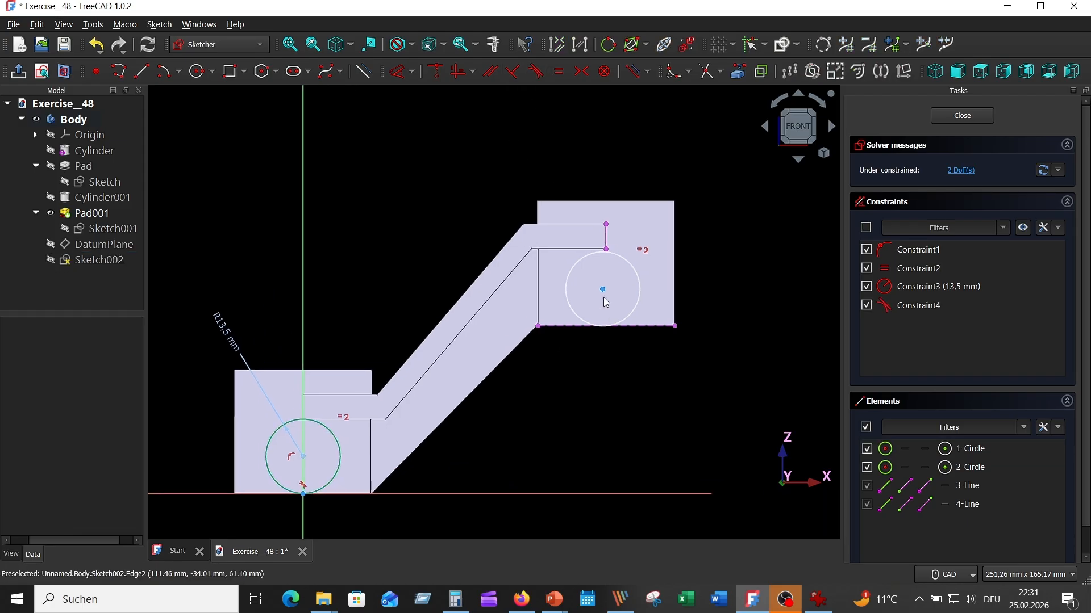
{"action": "left_click", "coordinate": [602, 291]}
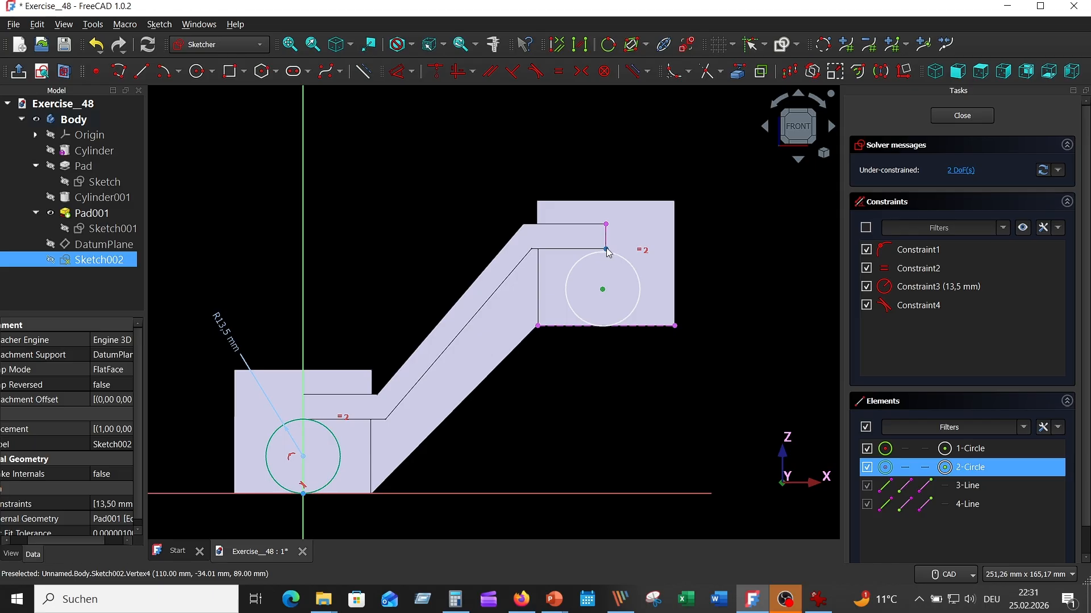
{"action": "left_click", "coordinate": [606, 249]}
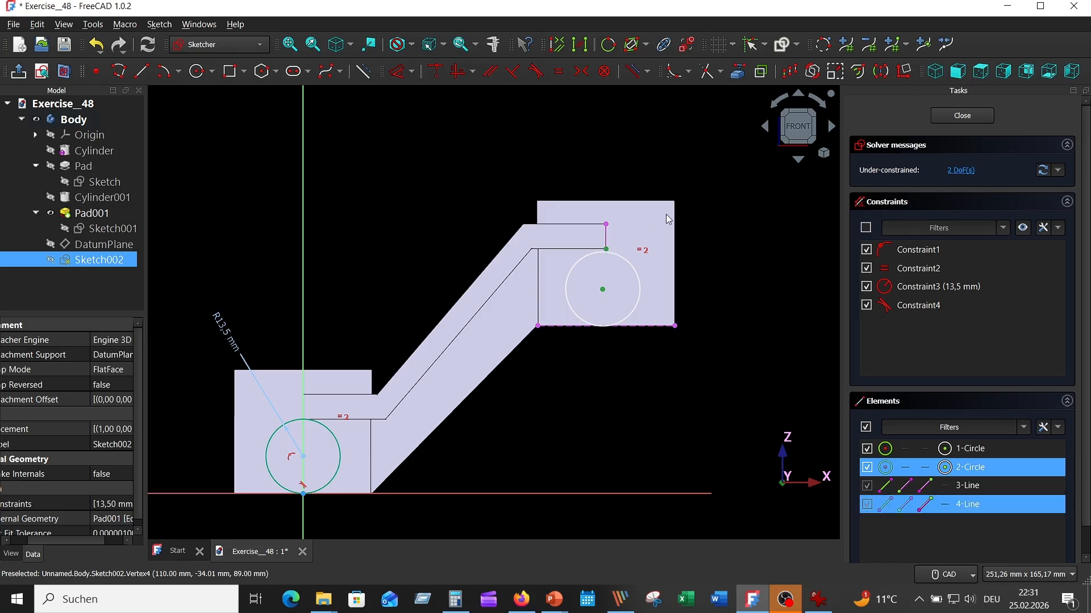
{"action": "left_click", "coordinate": [464, 74]}
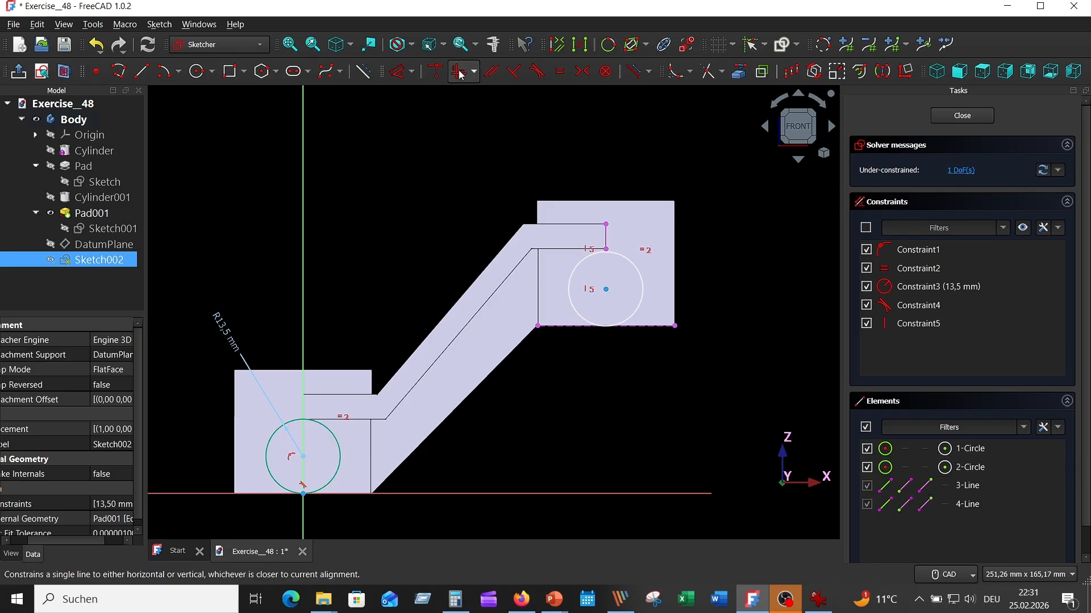
- Make the upper circle tangent to the upper cylinder's linked bottom edge and close the sketch
{"action": "left_click", "coordinate": [639, 311]}
{"action": "left_click", "coordinate": [649, 326]}
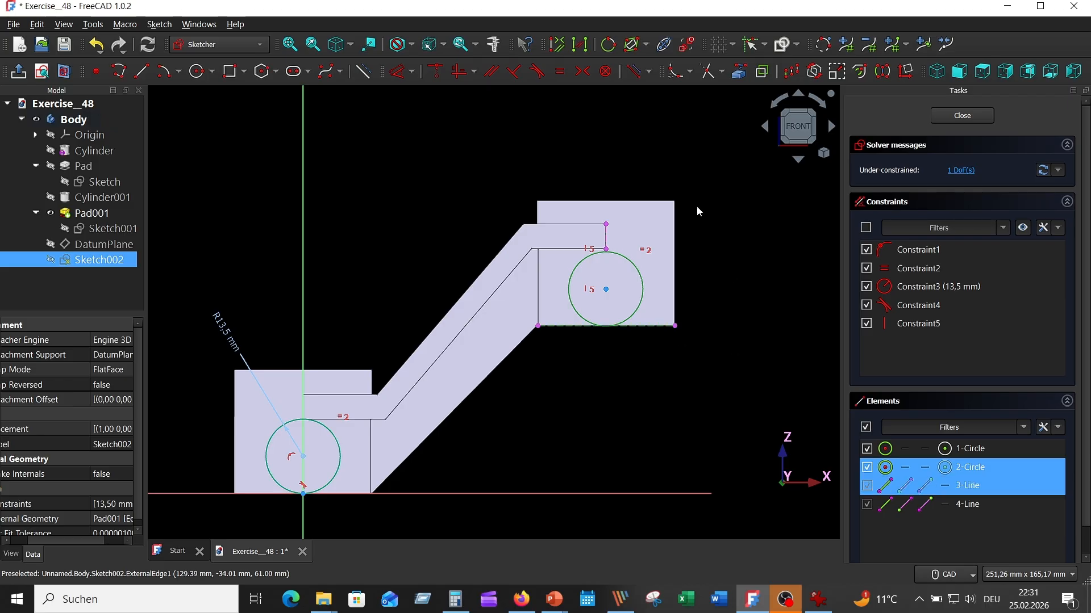
{"action": "left_click", "coordinate": [537, 71]}
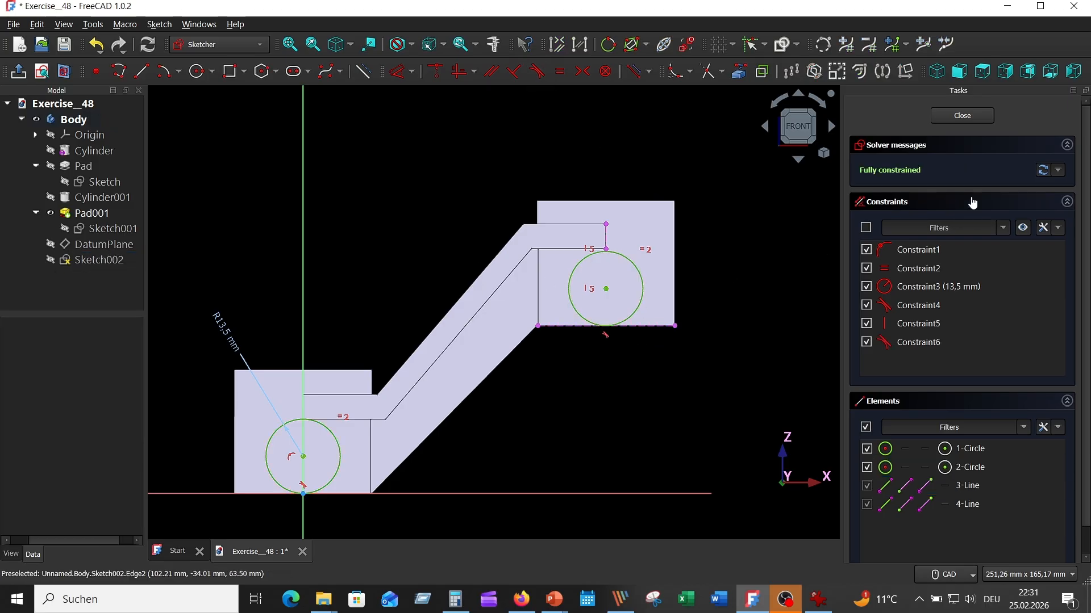
{"action": "left_click", "coordinate": [960, 116]}
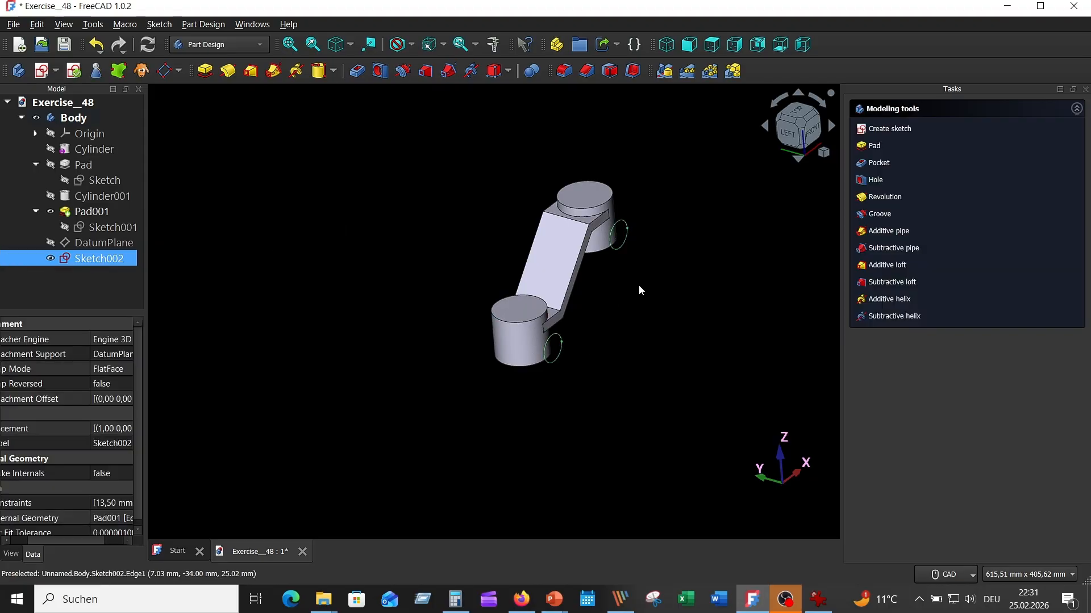
- Pad the two-circle sketch in the reversed direction with type To first, so the bosses end at the cylinders
{"action": "left_click", "coordinate": [205, 71]}
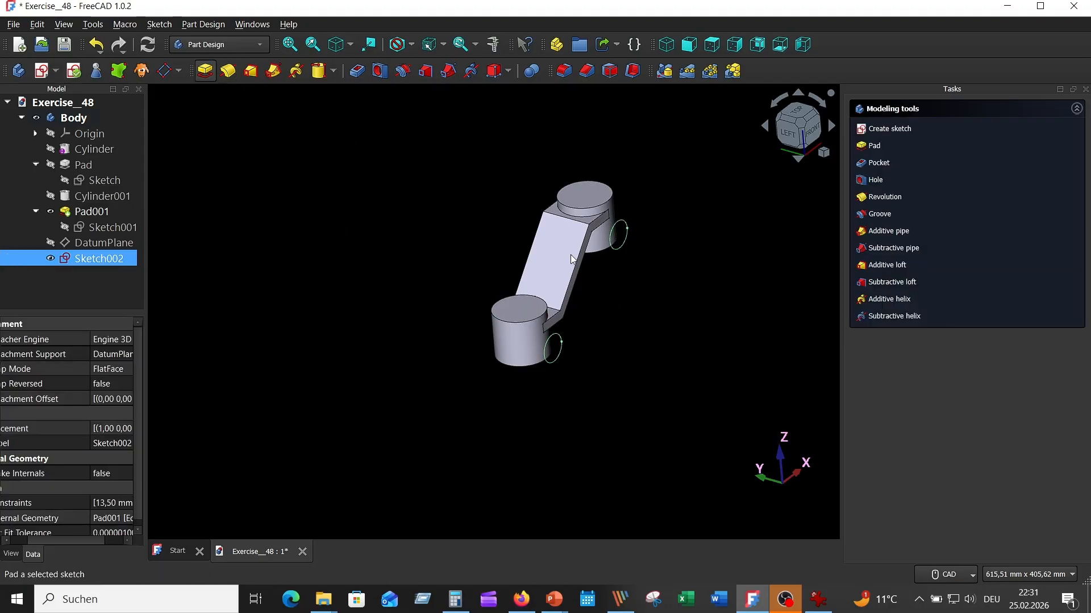
{"action": "middle_click_drag", "start_coordinate": [657, 295], "coordinate": [624, 291]}
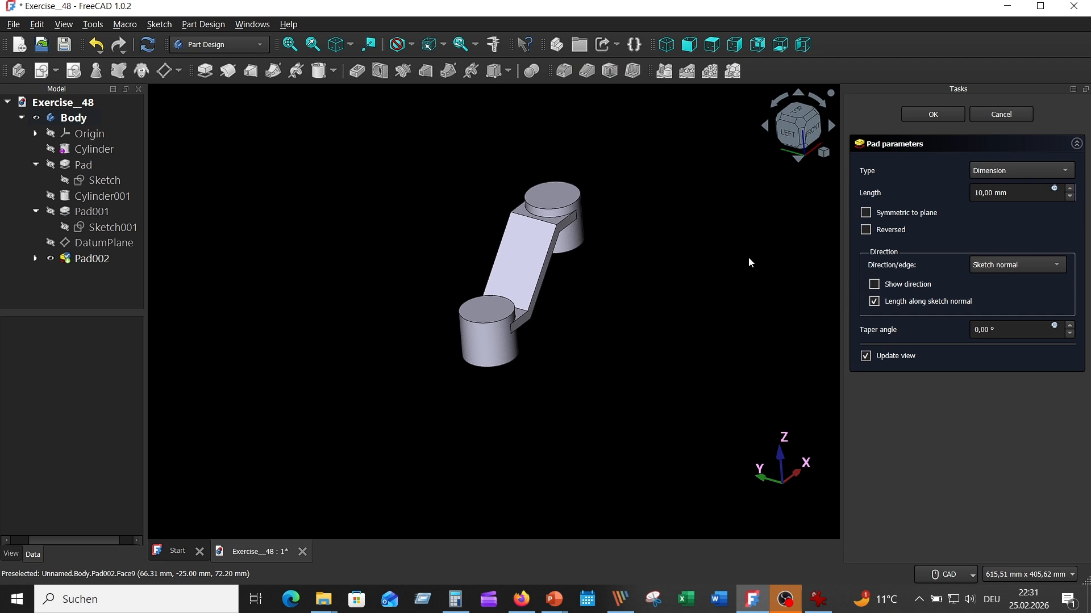
{"action": "left_click", "coordinate": [1027, 172]}
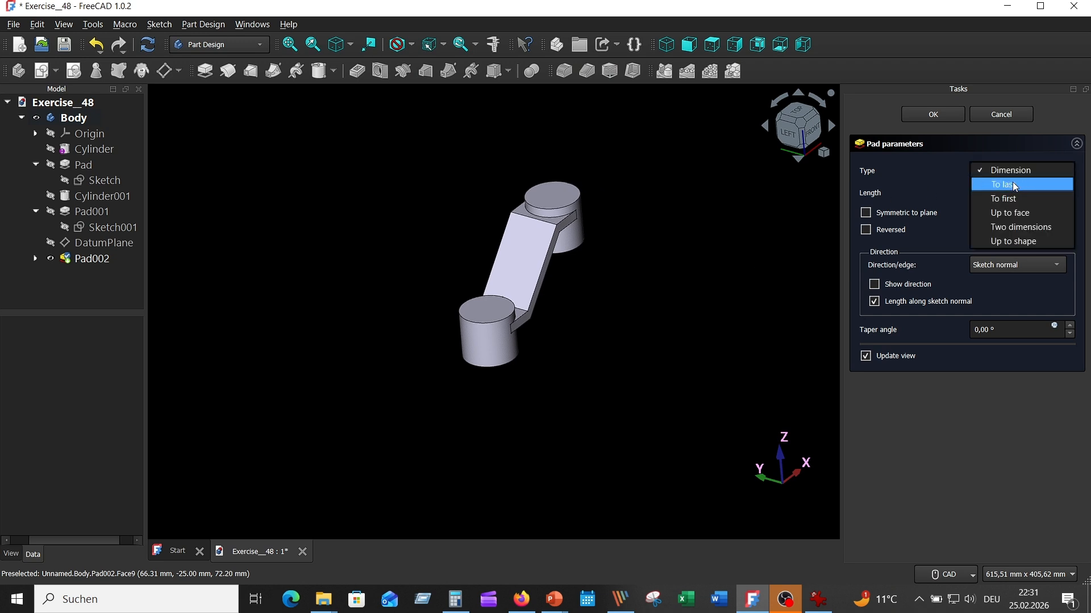
{"action": "left_click", "coordinate": [1017, 184]}
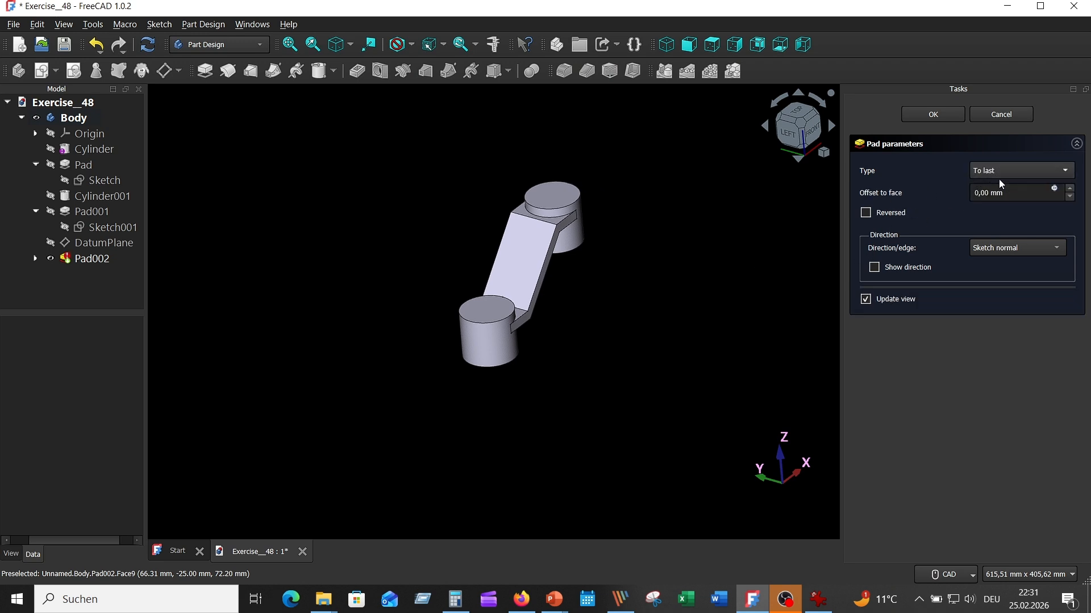
{"action": "left_click", "coordinate": [1011, 170]}
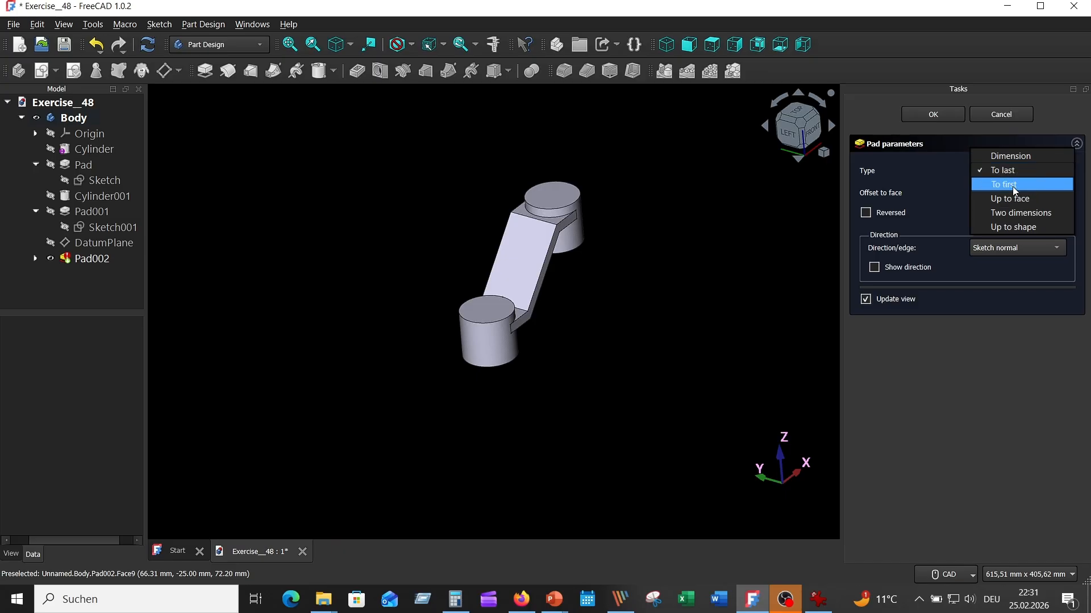
{"action": "left_click", "coordinate": [1012, 185]}
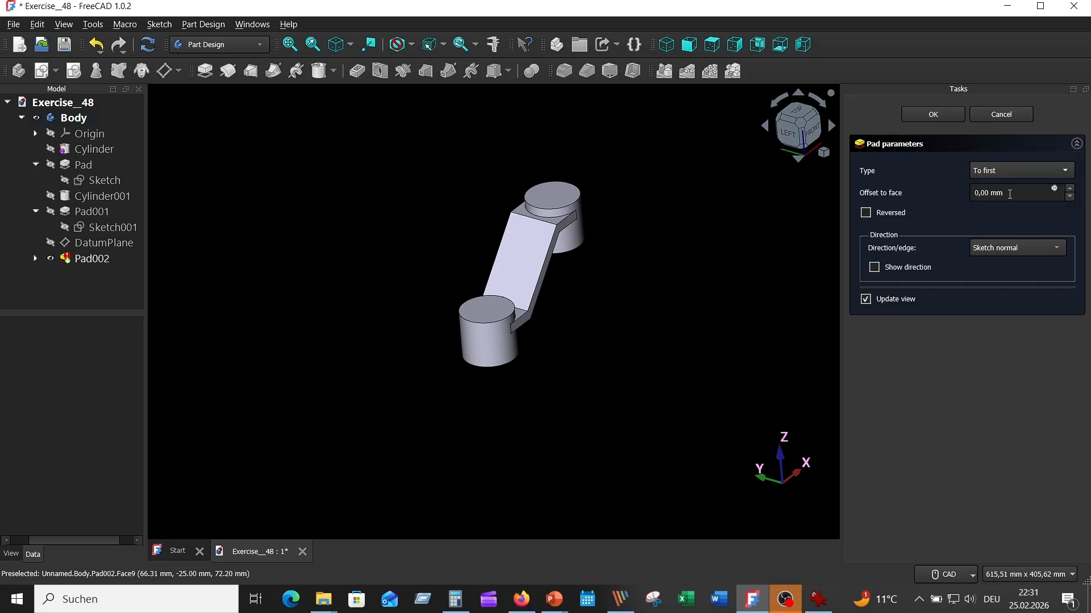
{"action": "left_click", "coordinate": [493, 342]}
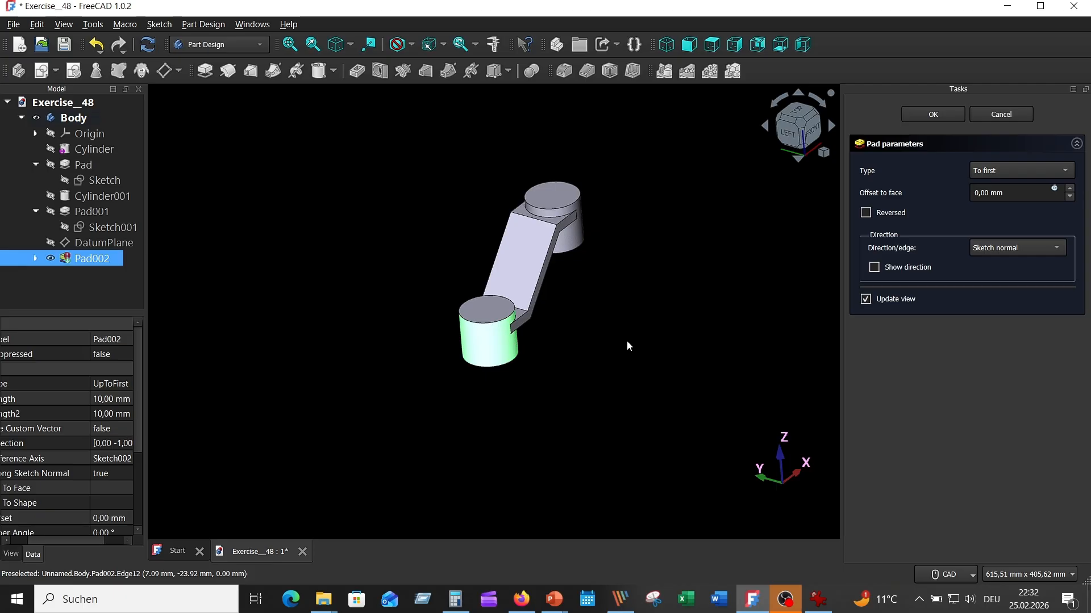
{"action": "left_click", "coordinate": [874, 216]}
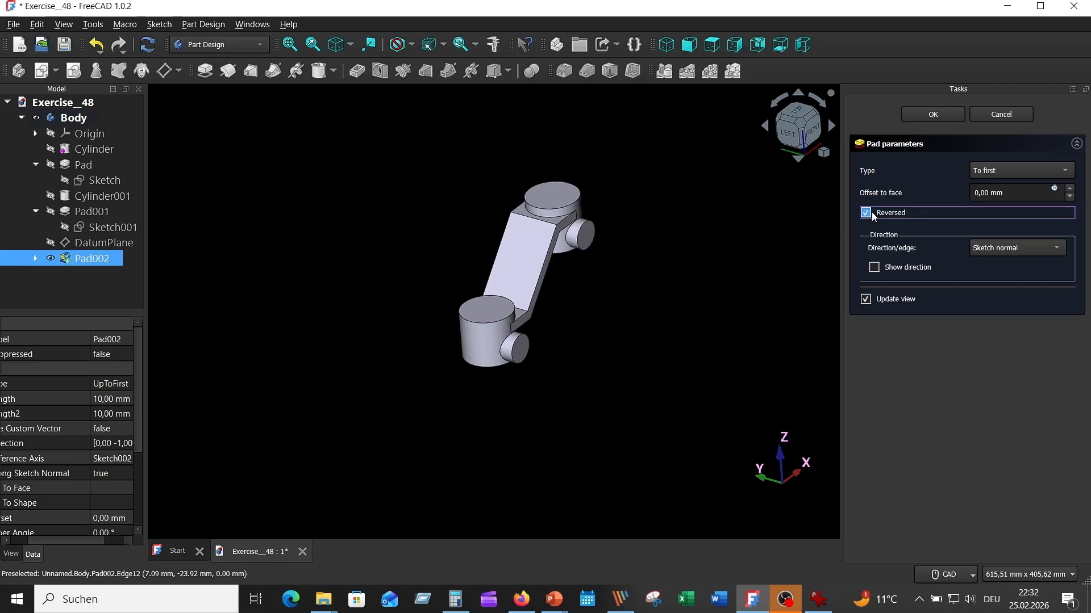
{"action": "left_click", "coordinate": [927, 115]}
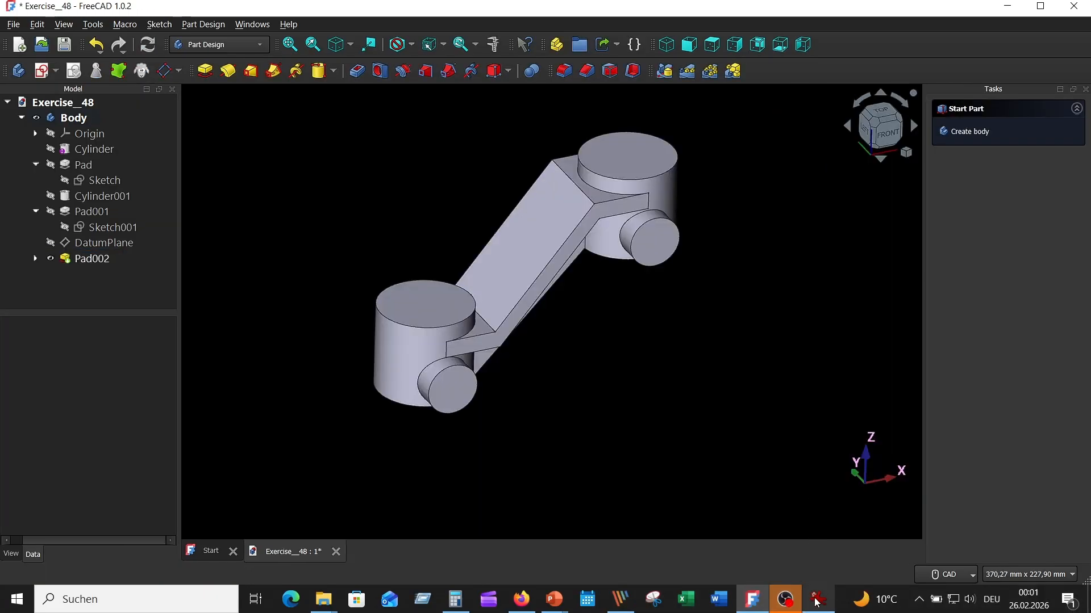
- Check the thread in the drawing and create threaded M16 holes with ISO metric regular profile on both bosses' front faces
{"action": "left_click", "coordinate": [816, 601]}
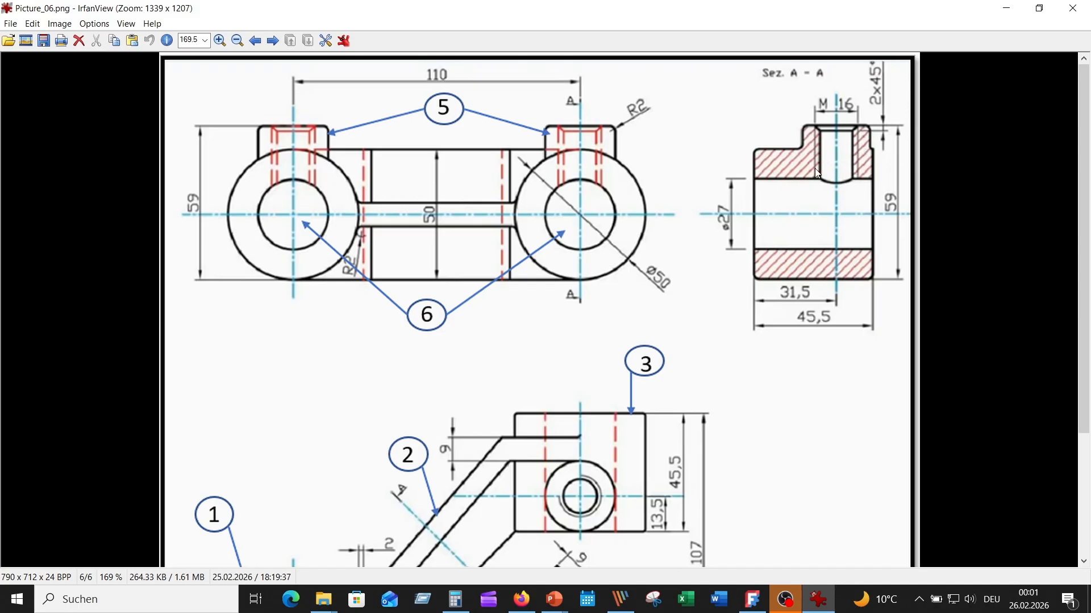
{"action": "left_click", "coordinate": [1006, 6]}
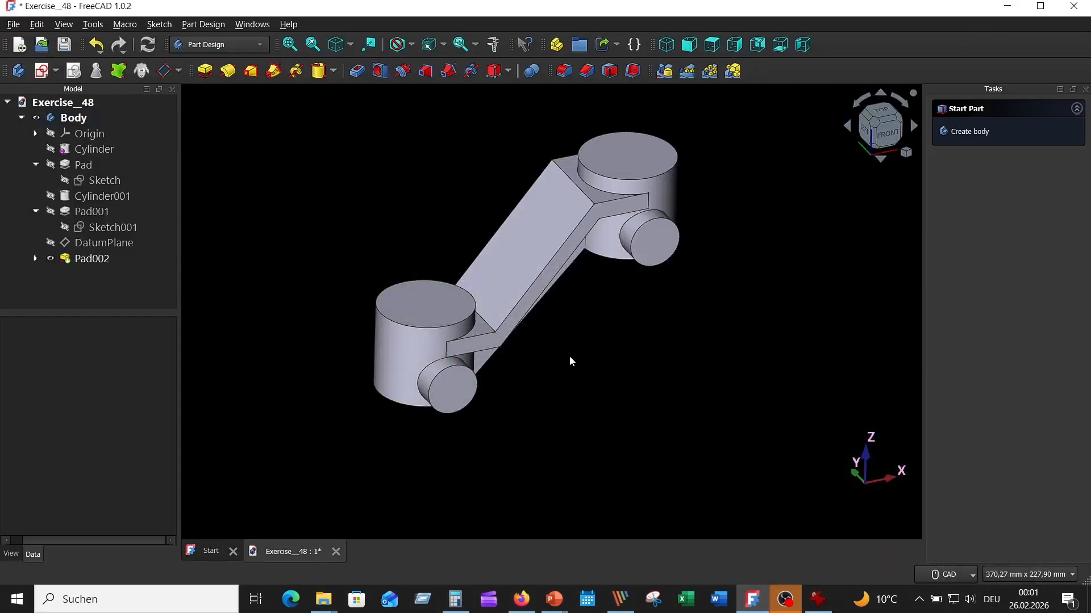
{"action": "left_click", "coordinate": [451, 385]}
{"action": "left_click", "coordinate": [653, 242], "text": "ctrl"}
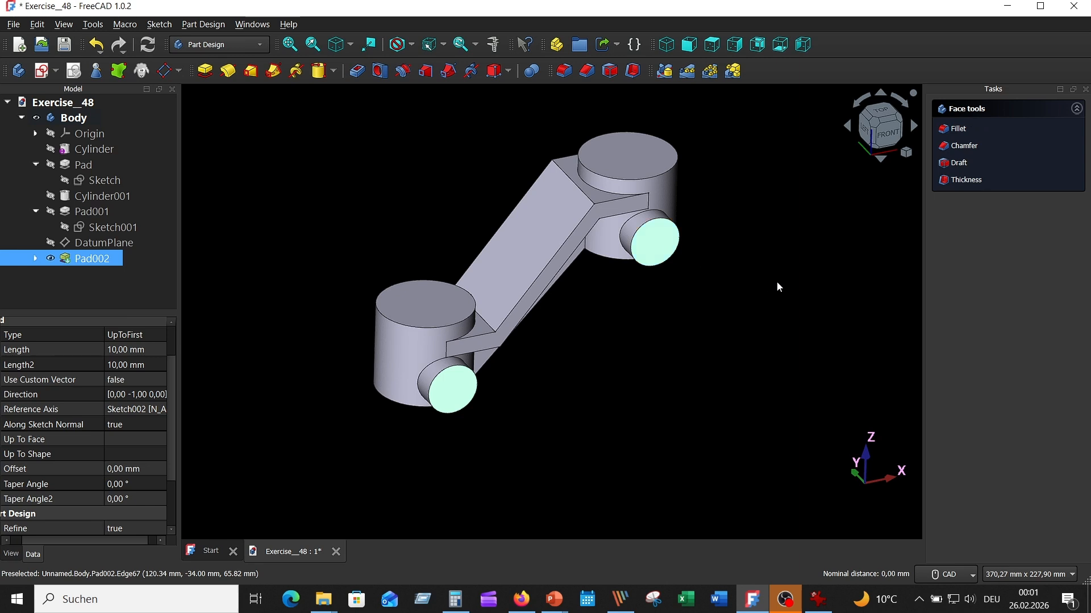
{"action": "left_click", "coordinate": [381, 72]}
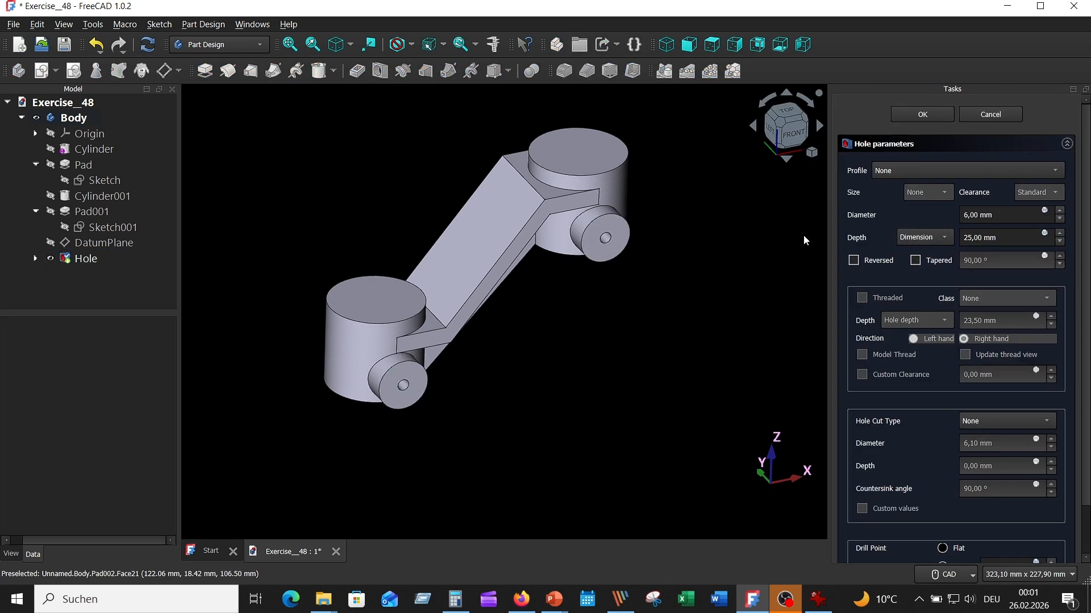
{"action": "left_click", "coordinate": [912, 169]}
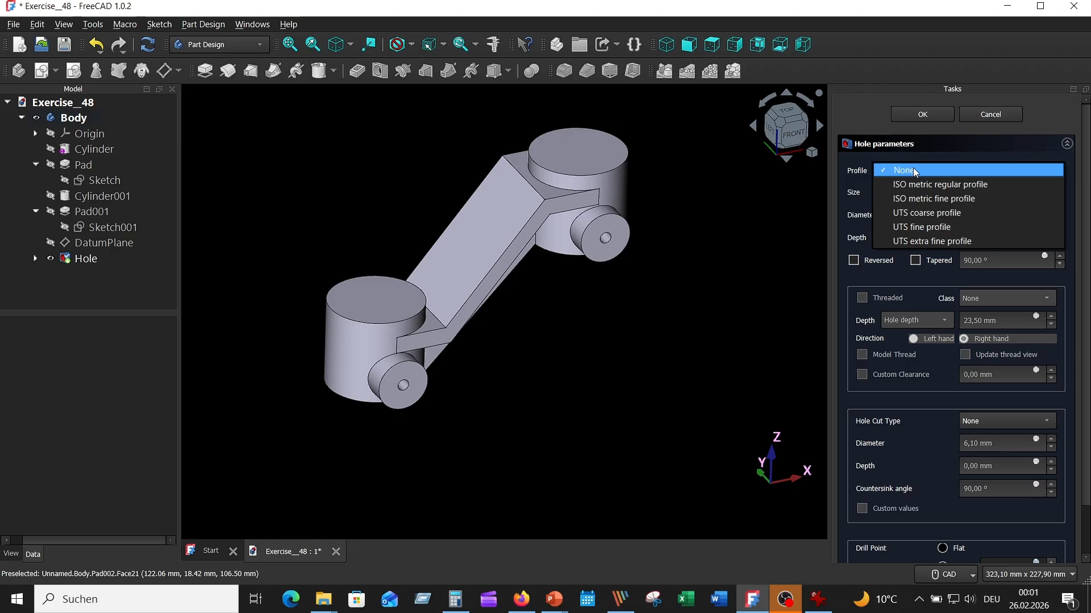
{"action": "left_click", "coordinate": [1006, 183]}
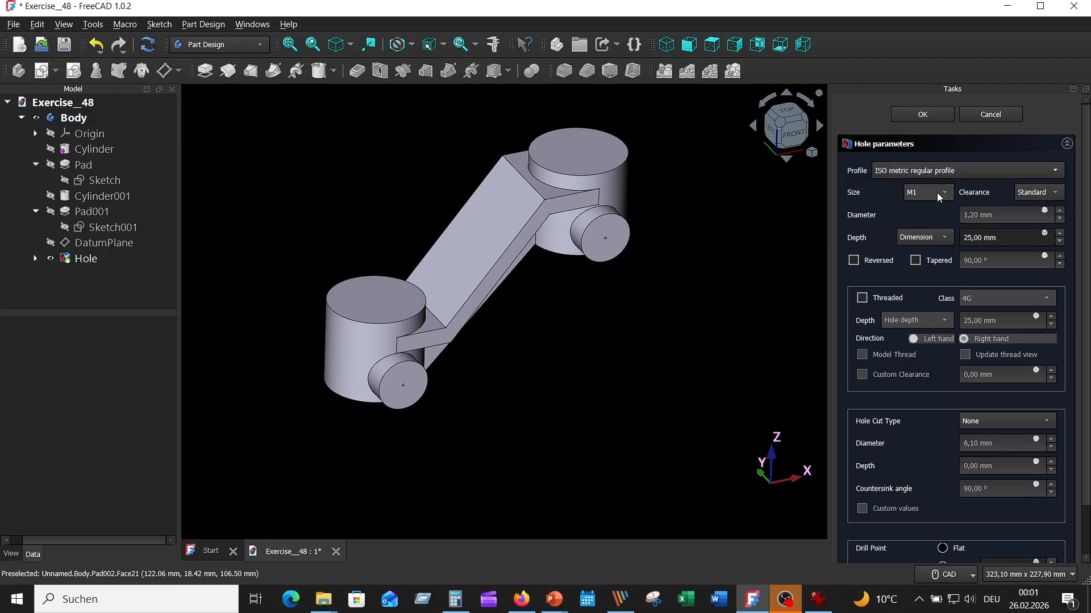
{"action": "left_click", "coordinate": [936, 193]}
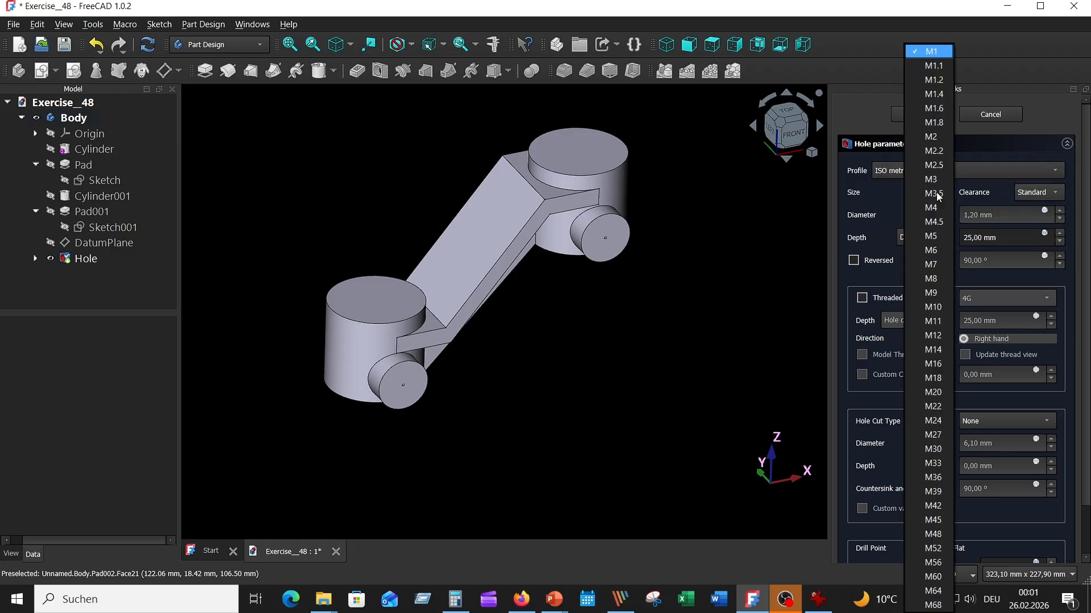
{"action": "left_click", "coordinate": [933, 364]}
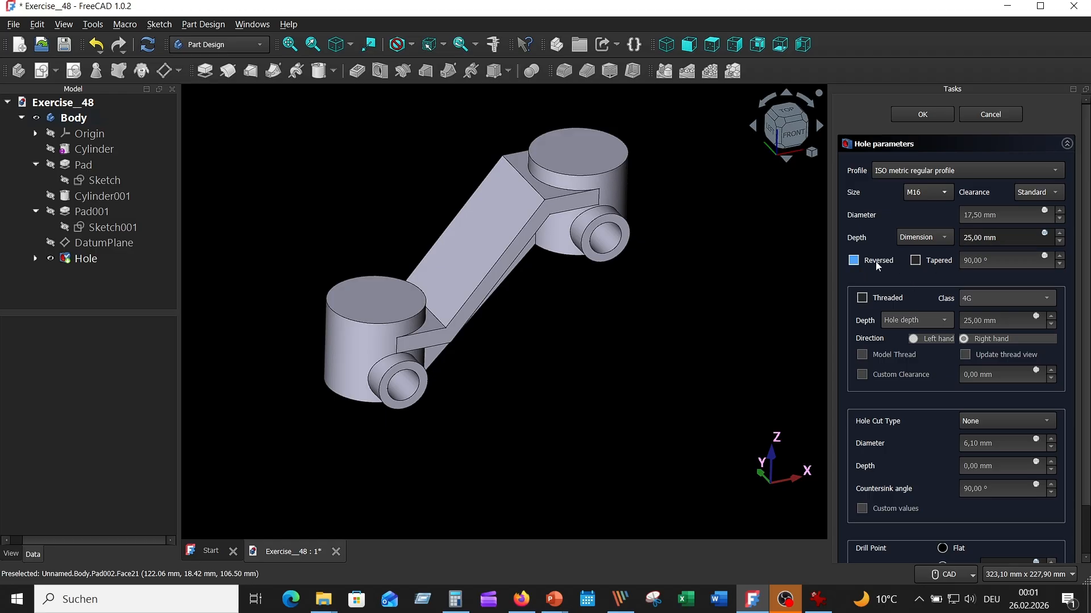
{"action": "left_click", "coordinate": [863, 300]}
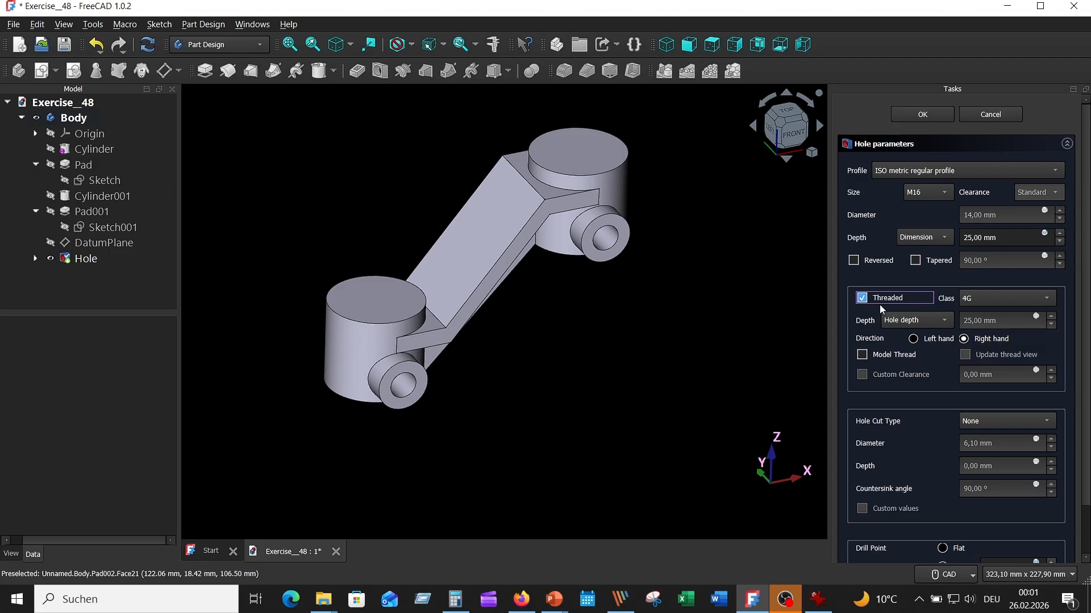
- Add a countersink with 16 mm diameter and 2 mm depth to the threaded holes and accept the hole feature
{"action": "scroll", "coordinate": [946, 431], "scroll_direction": "down", "scroll_amount": 1}
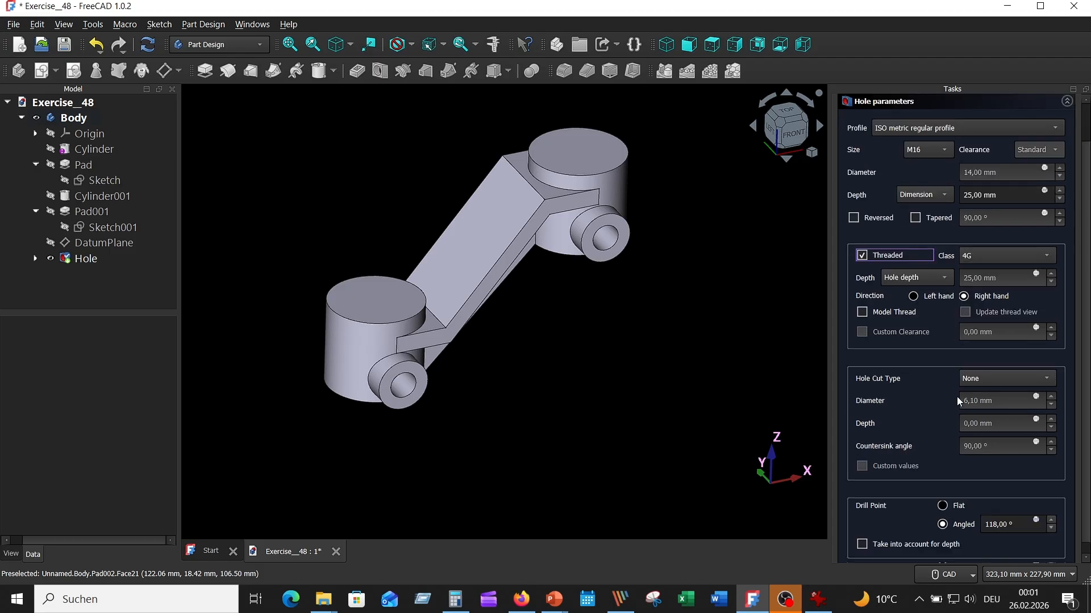
{"action": "left_click", "coordinate": [1001, 377]}
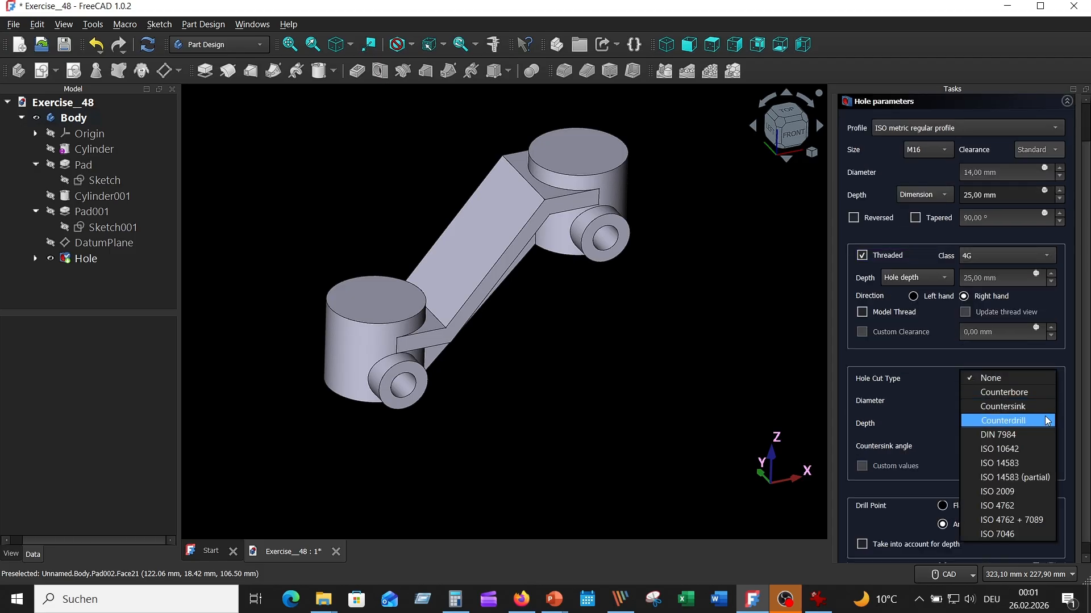
{"action": "left_click", "coordinate": [1023, 406]}
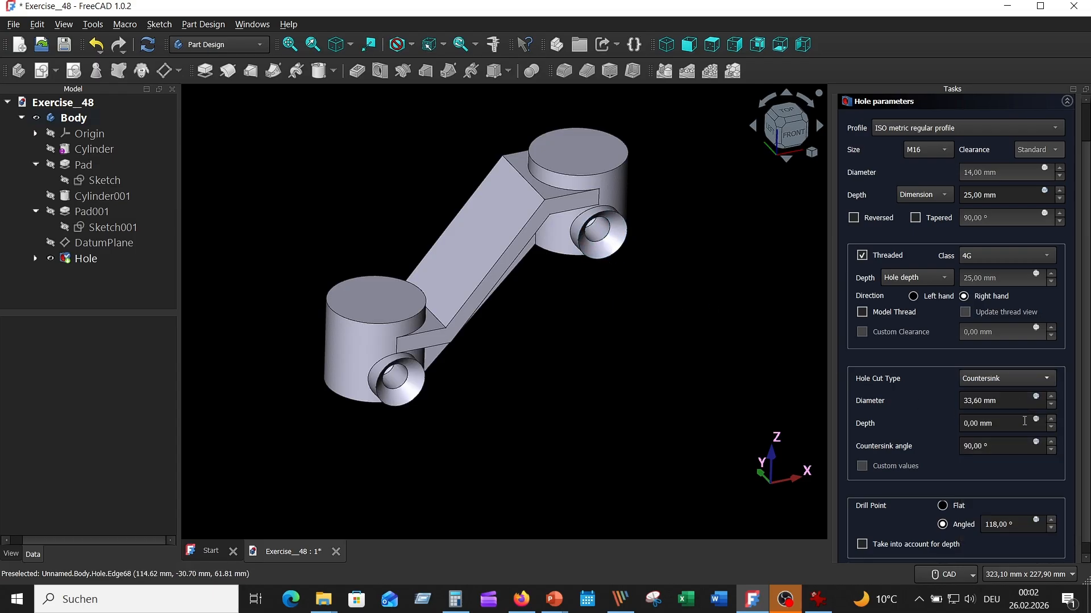
{"action": "left_click", "coordinate": [998, 400]}
{"action": "left_click_drag", "start_coordinate": [1001, 401], "coordinate": [920, 398]}
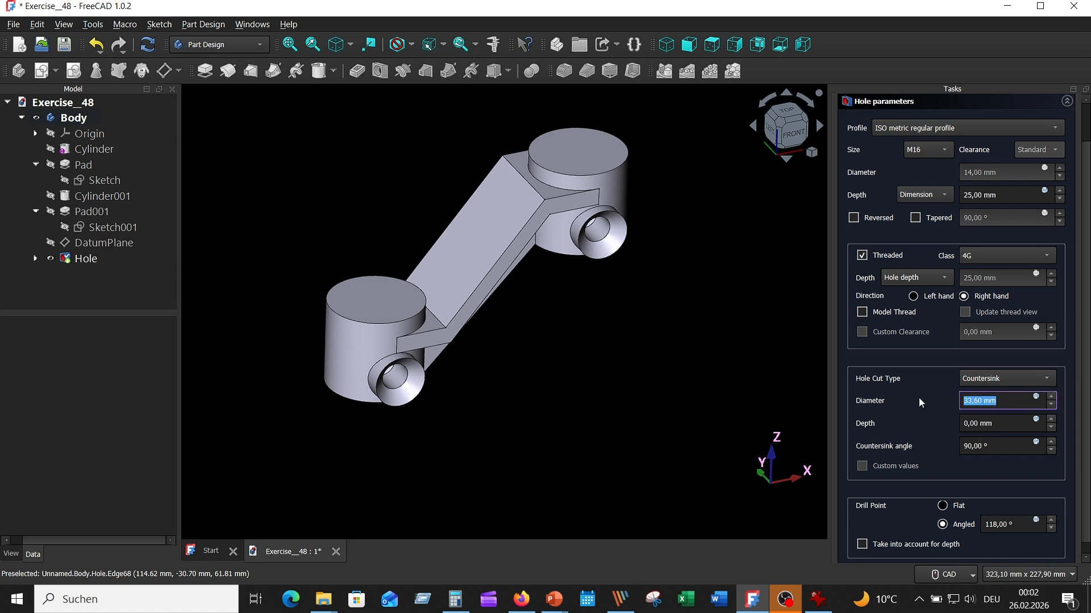
{"action": "type", "text": "20"}
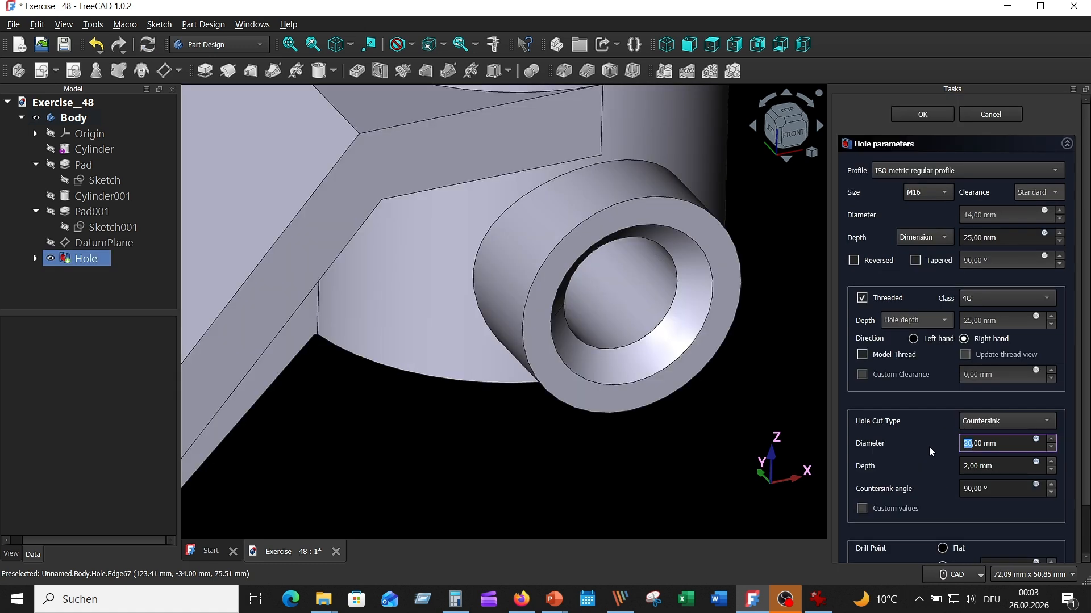
{"action": "type", "text": "16"}
{"action": "key", "text": "Return"}
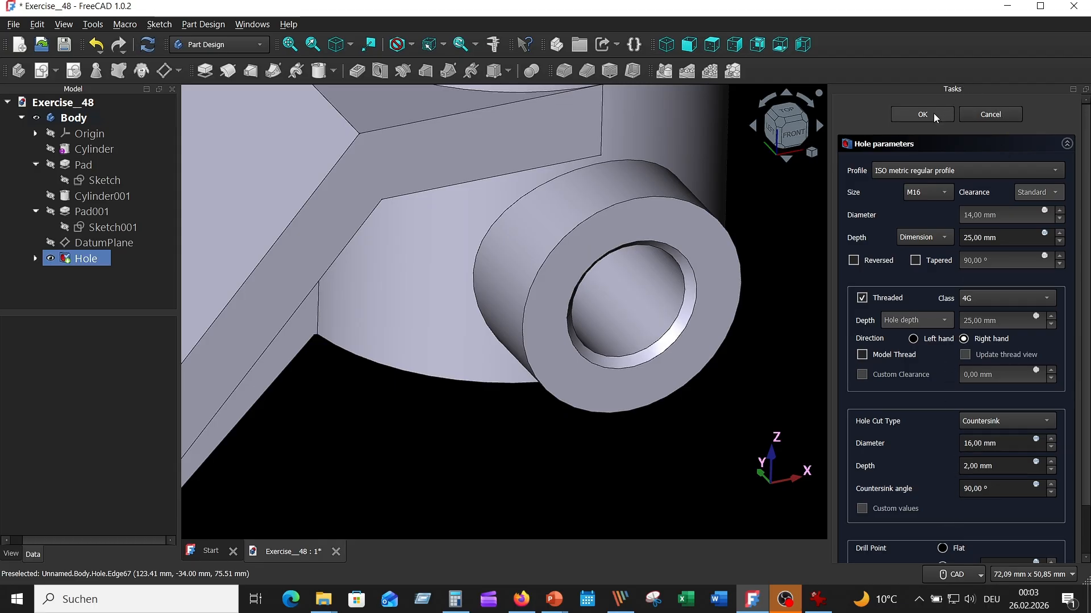
{"action": "key", "text": "Return"}
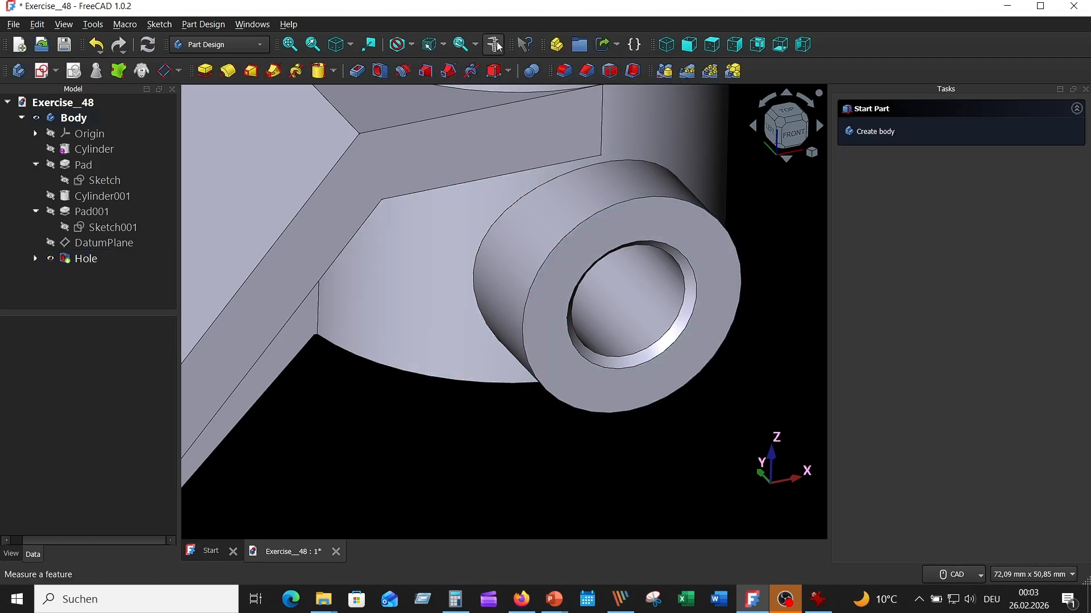
- Measure the distance from the upper boss's front face to the countersink's inner edge, including deltas, and discard the measurement
{"action": "left_click", "coordinate": [617, 74]}
{"action": "left_click", "coordinate": [959, 132]}
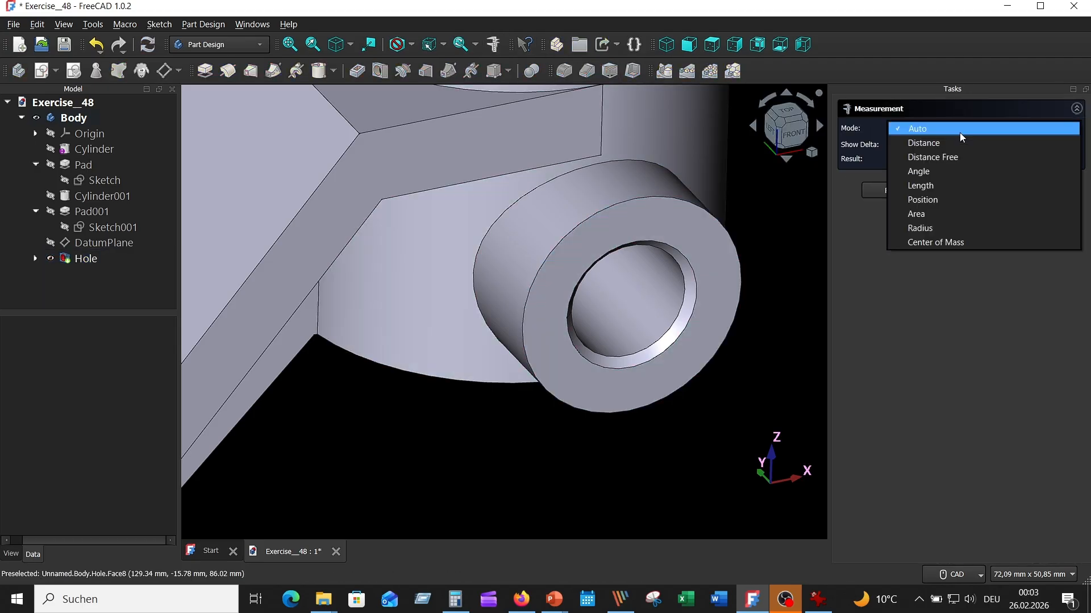
{"action": "left_click", "coordinate": [952, 144]}
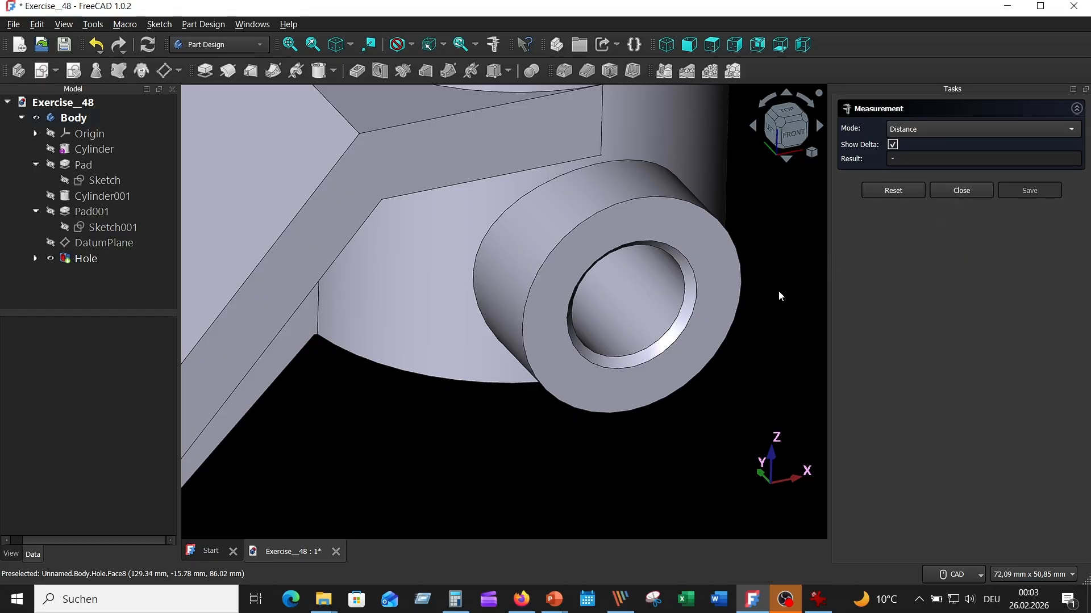
{"action": "left_click", "coordinate": [719, 274]}
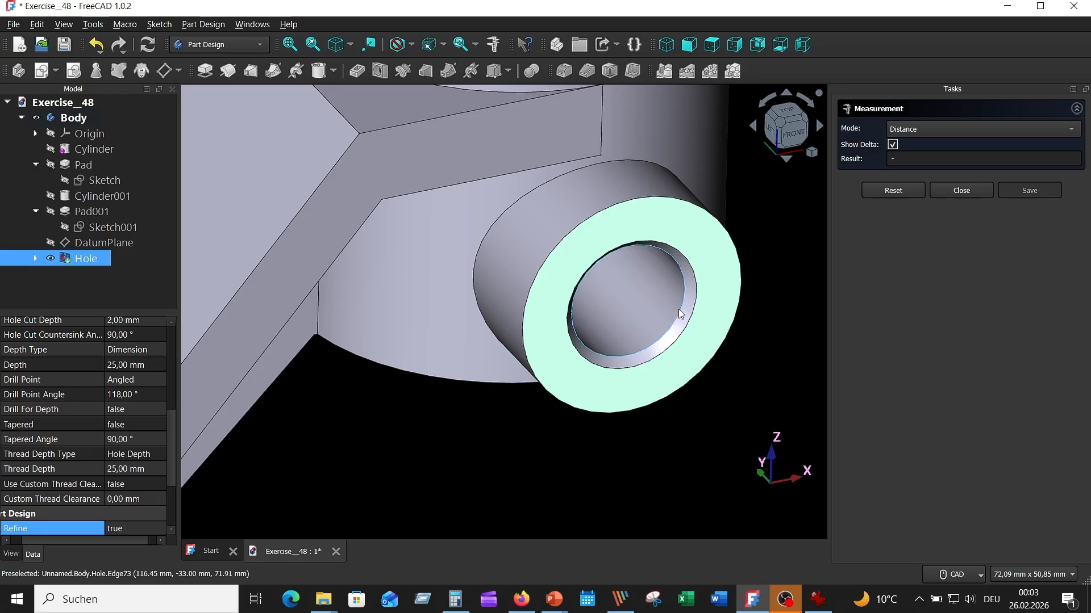
{"action": "left_click", "coordinate": [680, 311]}
{"action": "scroll", "coordinate": [604, 301], "scroll_direction": "up", "scroll_amount": 5}
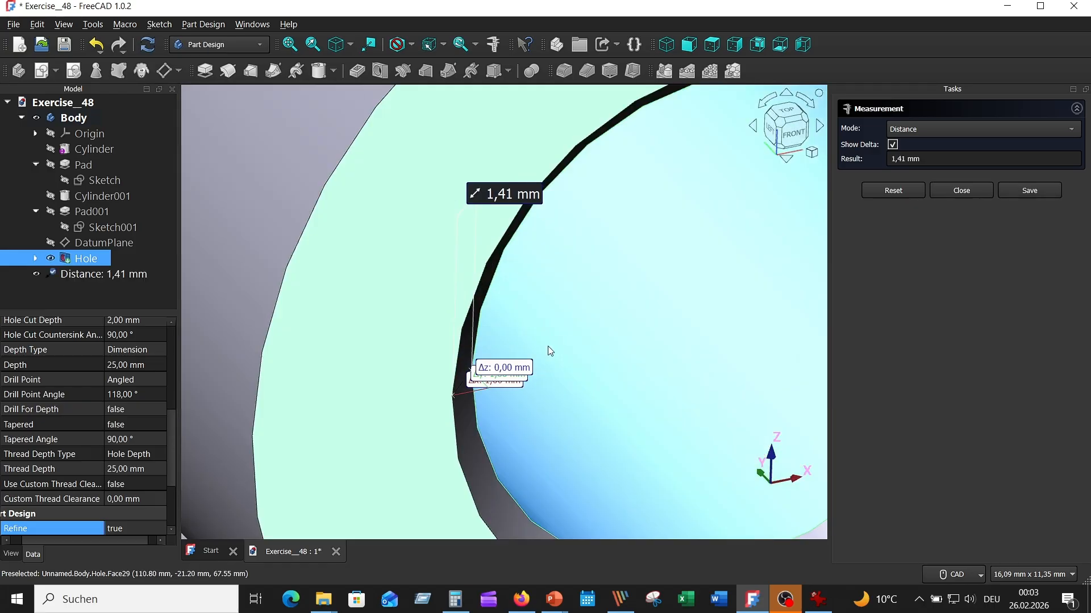
{"action": "scroll", "coordinate": [522, 342], "scroll_direction": "up", "scroll_amount": 4}
{"action": "scroll", "coordinate": [505, 327], "scroll_direction": "up", "scroll_amount": 2}
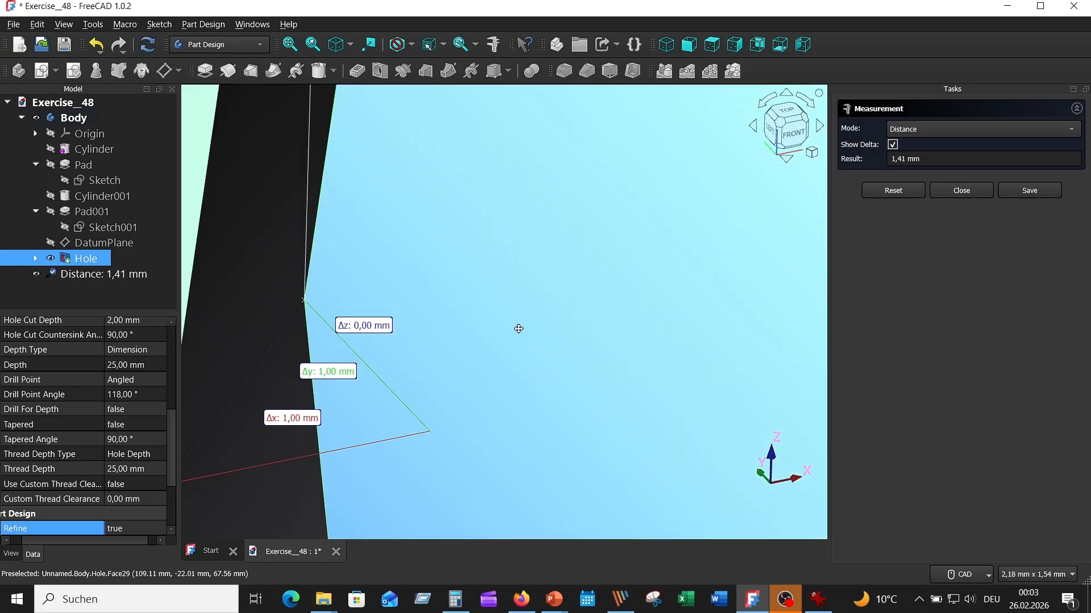
{"action": "middle_click_drag", "start_coordinate": [519, 329], "coordinate": [651, 284]}
{"action": "scroll", "coordinate": [546, 336], "scroll_direction": "up", "scroll_amount": 2}
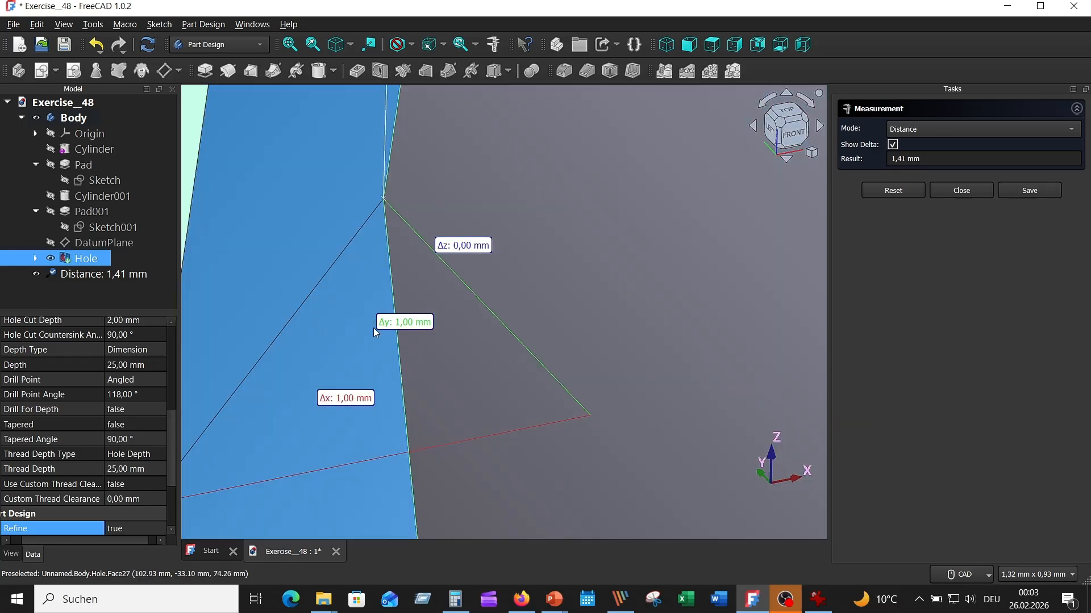
{"action": "left_click", "coordinate": [892, 189]}
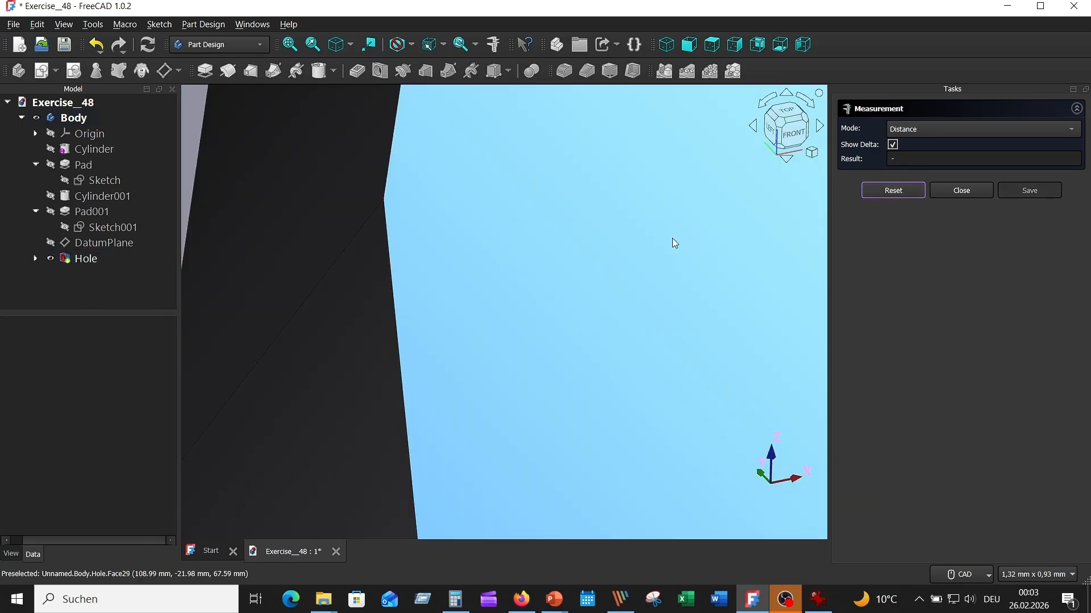
{"action": "scroll", "coordinate": [674, 244], "scroll_direction": "down", "scroll_amount": 10}
{"action": "middle_click_drag", "start_coordinate": [698, 239], "coordinate": [614, 312]}
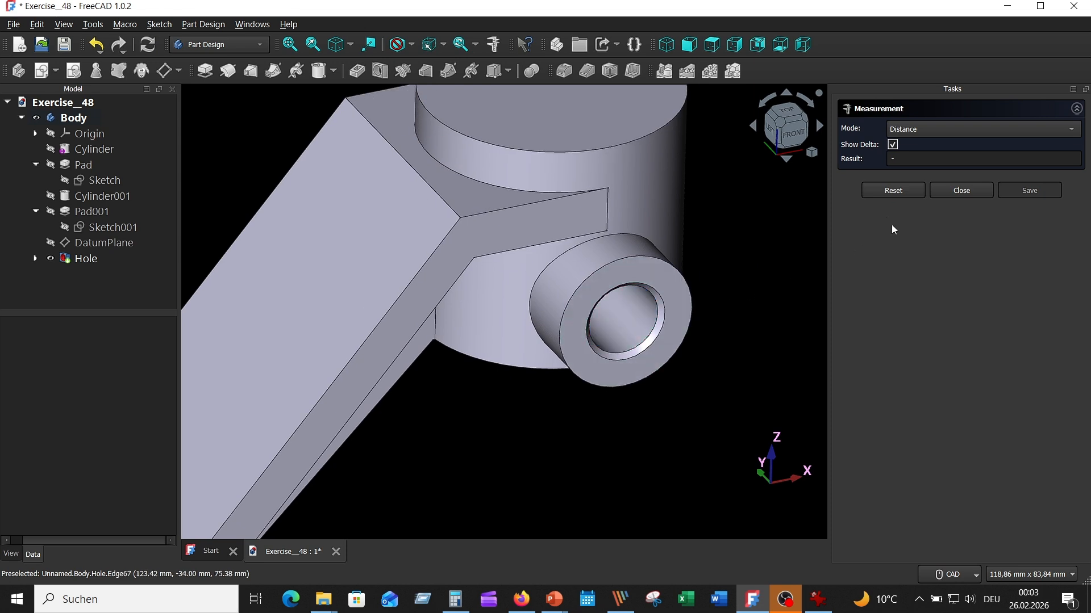
{"action": "left_click", "coordinate": [961, 191]}
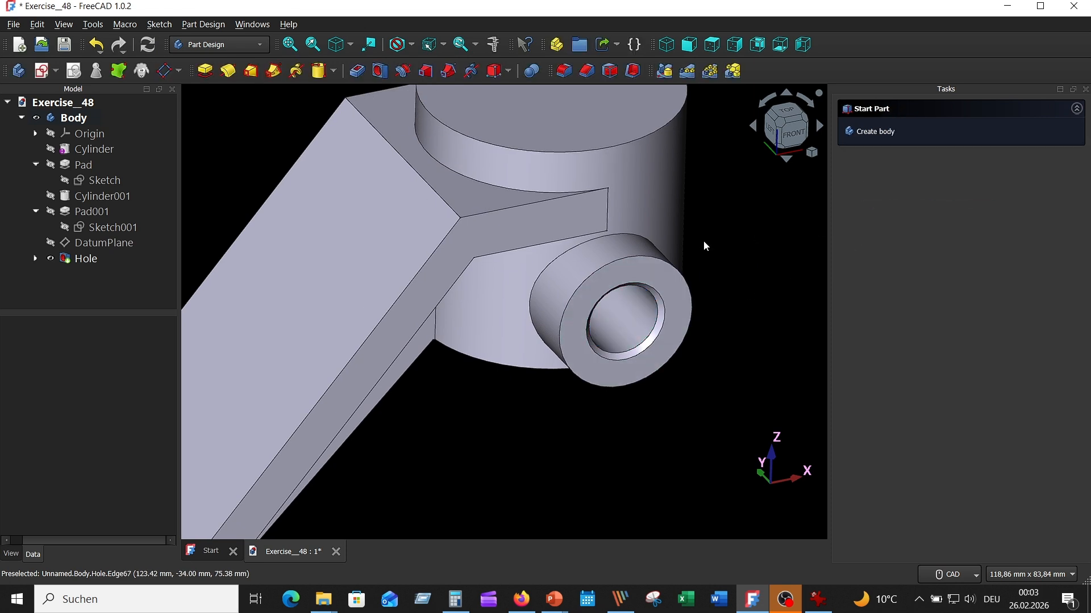
- Delete the countersunk hole feature while keeping the pad with the two bosses
{"action": "left_click", "coordinate": [91, 260]}
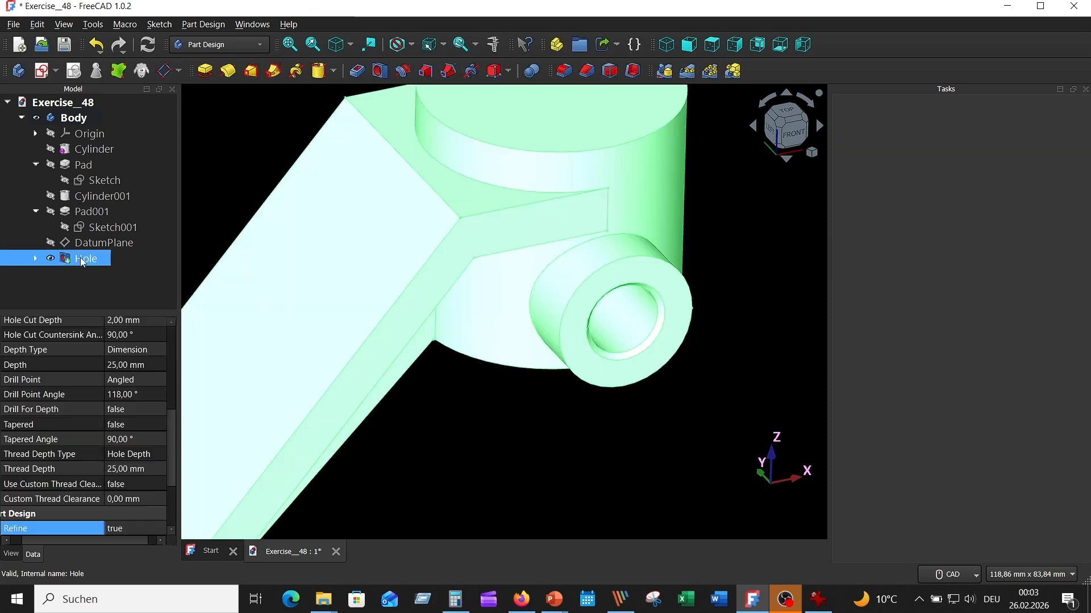
{"action": "left_click", "coordinate": [36, 259]}
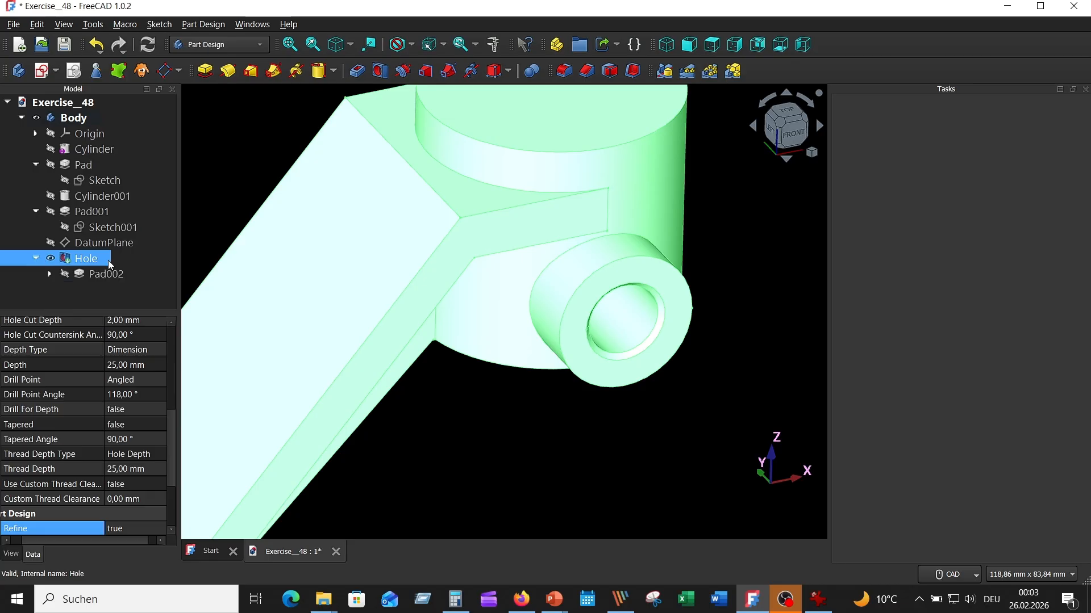
{"action": "key", "text": "Delete"}
- Create plain holes on the front faces of both bosses and set their diameter to 16 mm
{"action": "scroll", "coordinate": [454, 341], "scroll_direction": "down", "scroll_amount": 5}
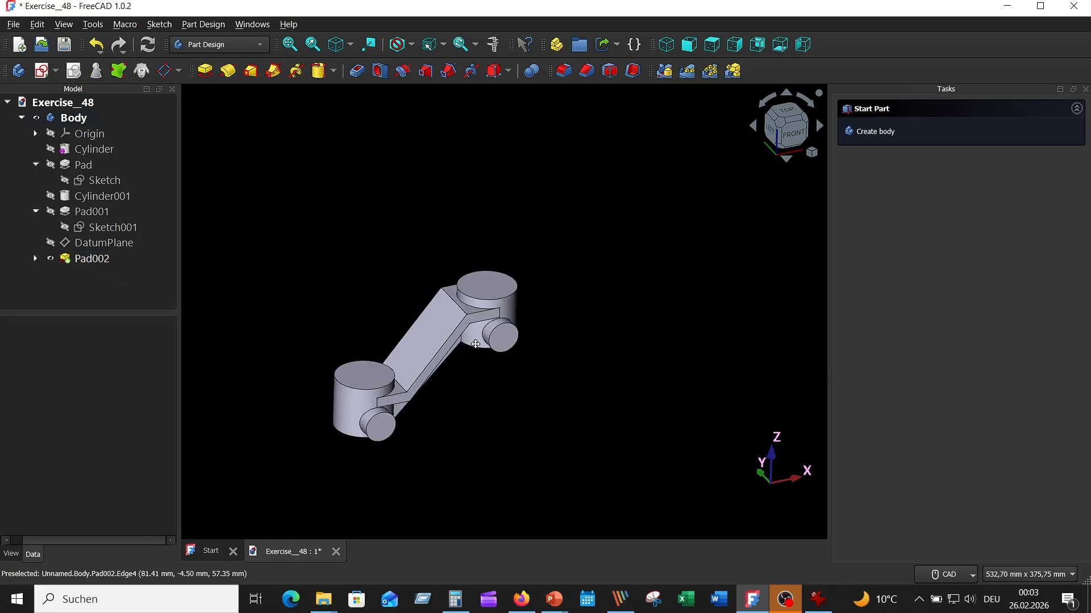
{"action": "scroll", "coordinate": [519, 325], "scroll_direction": "up", "scroll_amount": 3}
{"action": "left_click", "coordinate": [435, 387]}
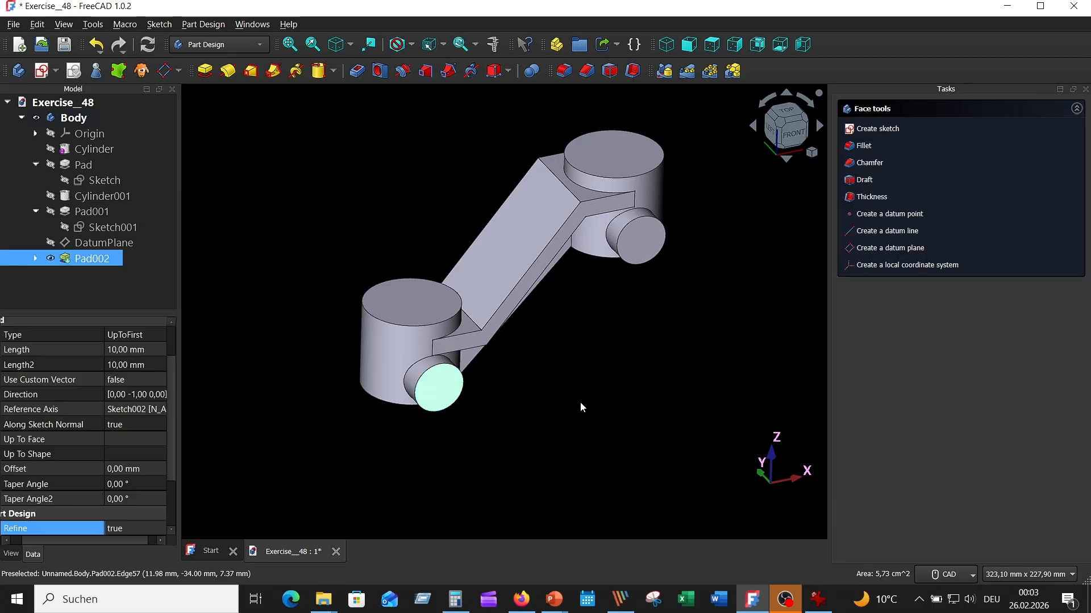
{"action": "left_click", "coordinate": [643, 238], "text": "ctrl"}
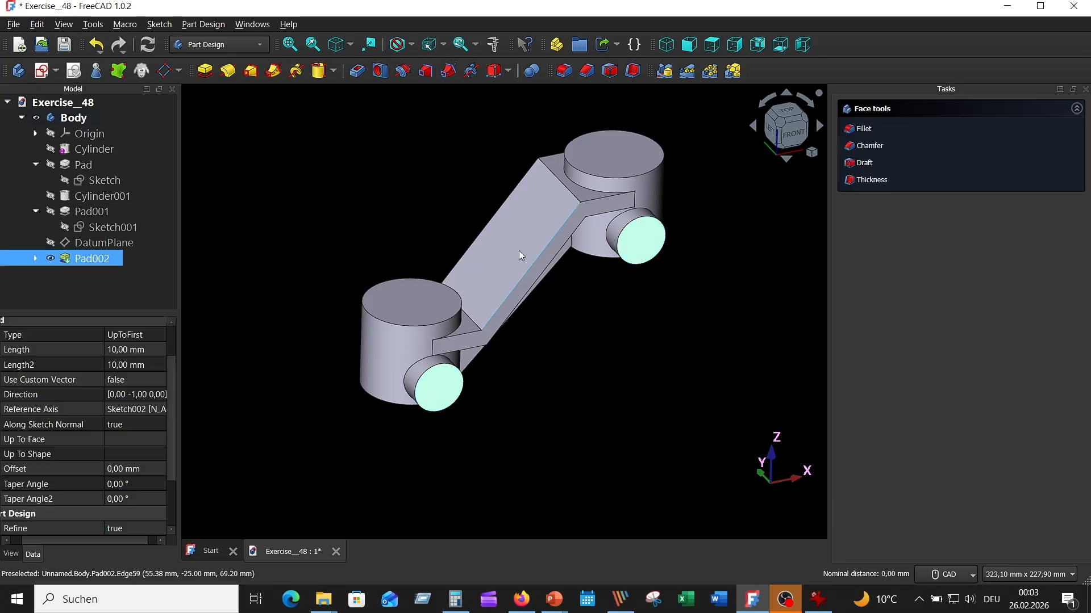
{"action": "left_click", "coordinate": [381, 72]}
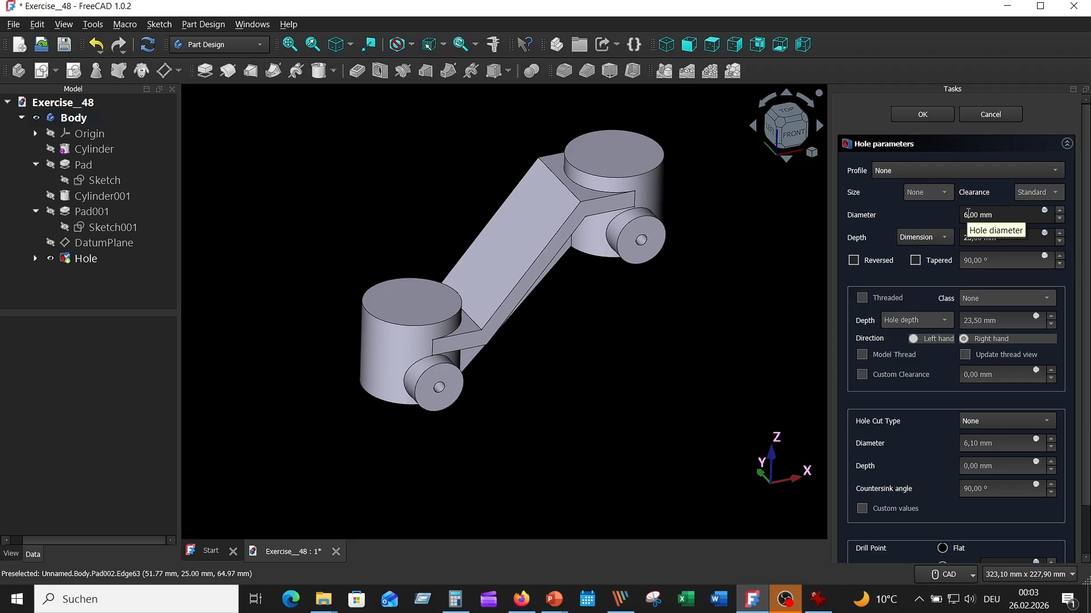
{"action": "left_click", "coordinate": [967, 213]}
{"action": "type", "text": "16"}
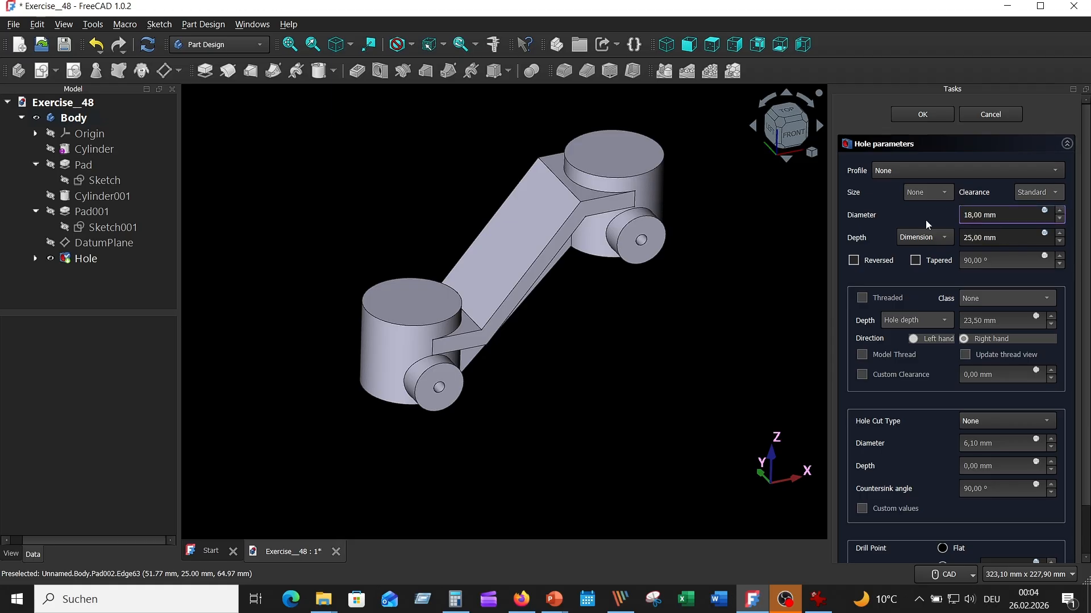
{"action": "key", "text": "BackSpace"}
{"action": "type", "text": "5"}
{"action": "key", "text": "BackSpace"}
{"action": "type", "text": "6"}
- Set the hole depth to 2 mm with a flat drill point and accept the hole feature
{"action": "left_click_drag", "start_coordinate": [1009, 237], "coordinate": [944, 239]}
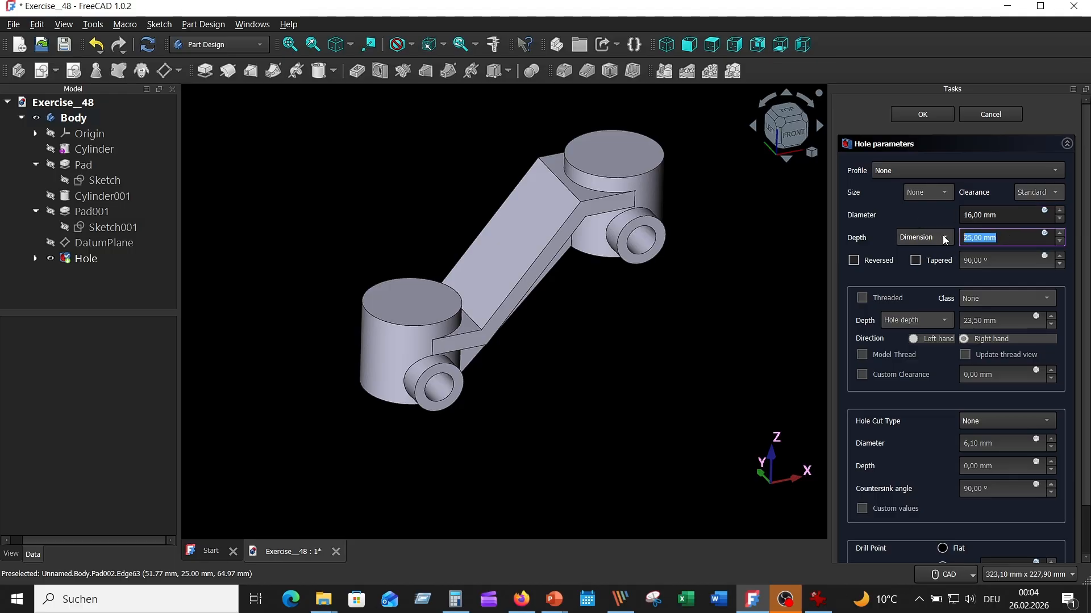
{"action": "type", "text": "2"}
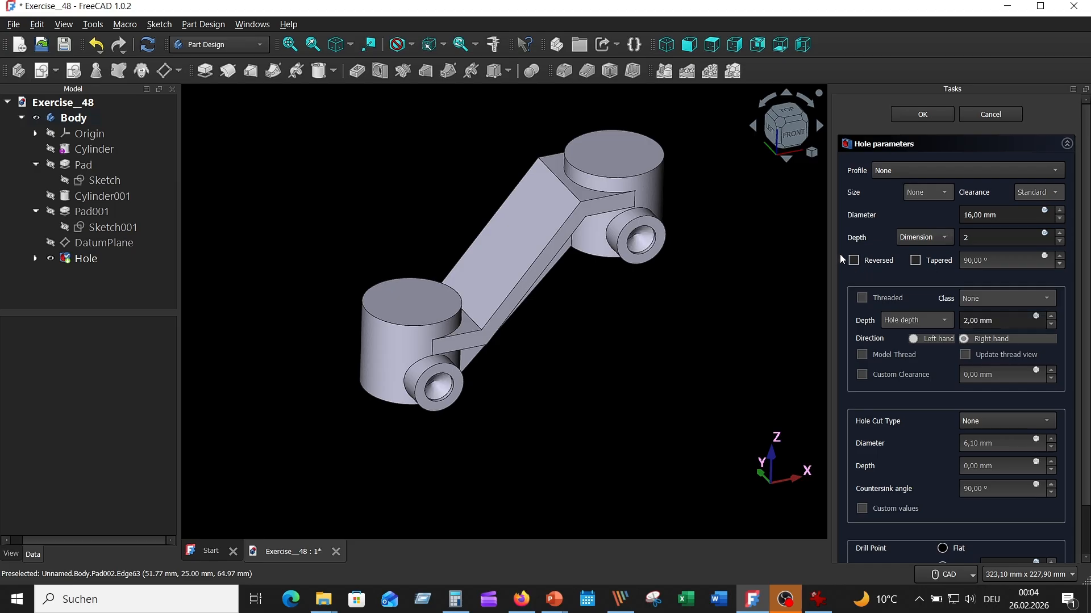
{"action": "left_click_drag", "start_coordinate": [1083, 402], "coordinate": [1082, 429]}
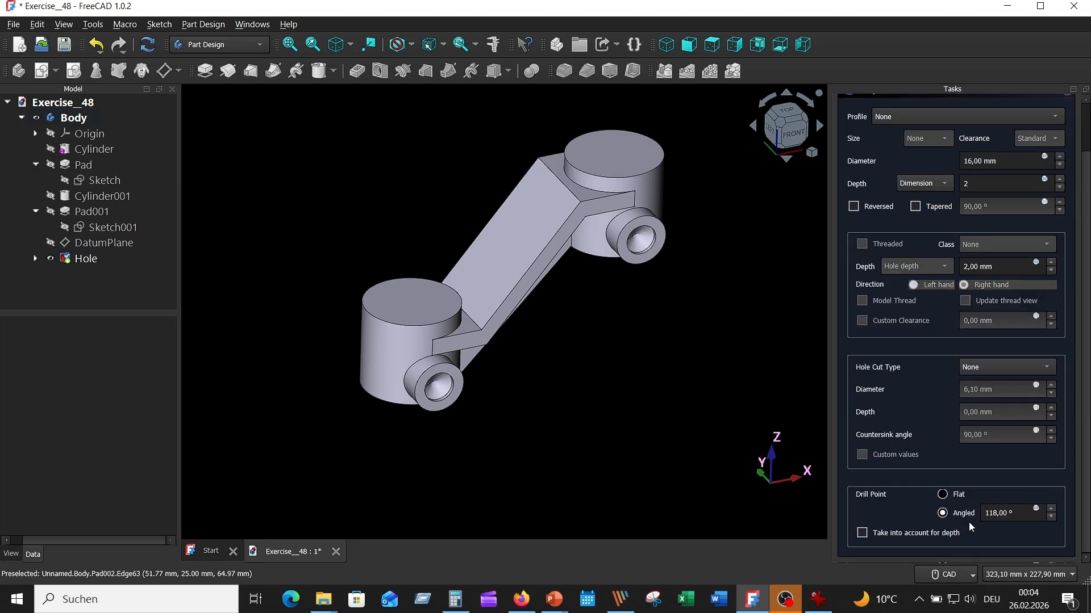
{"action": "left_click", "coordinate": [956, 495]}
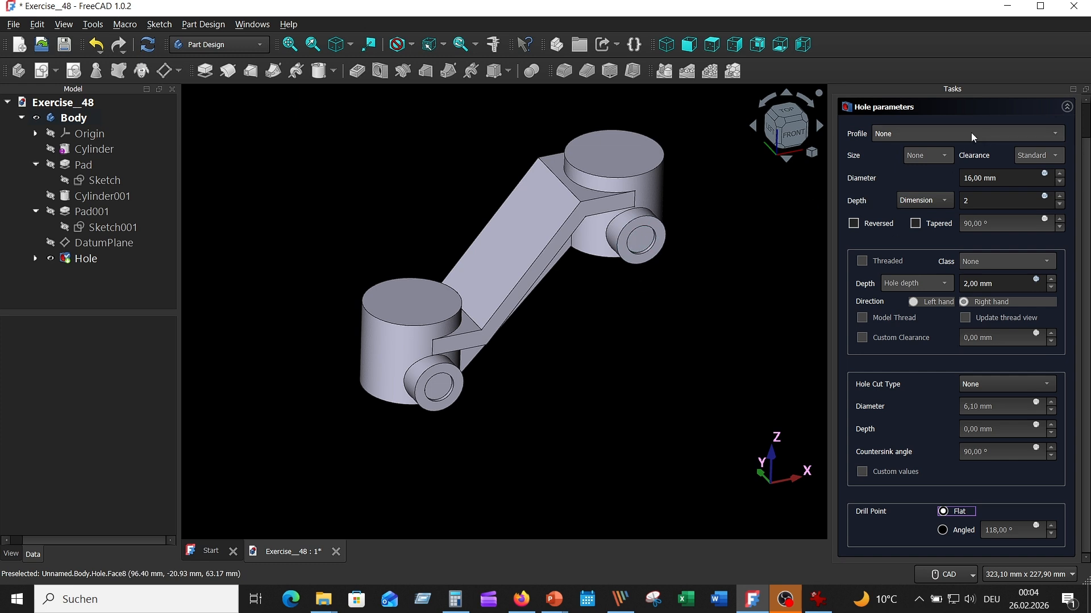
{"action": "scroll", "coordinate": [900, 144], "scroll_direction": "up", "scroll_amount": 2}
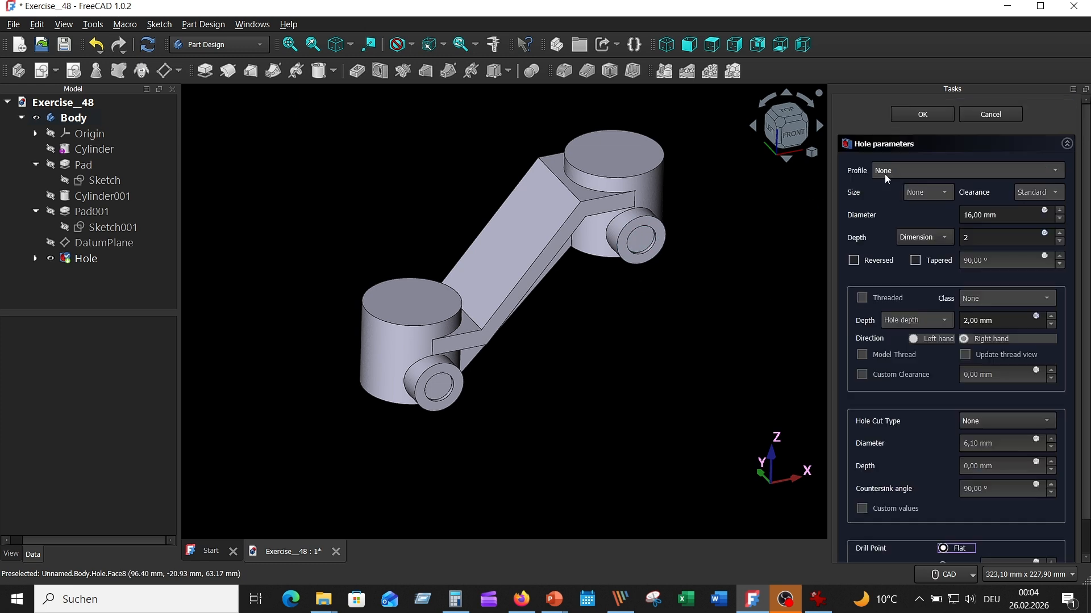
{"action": "left_click", "coordinate": [922, 114]}
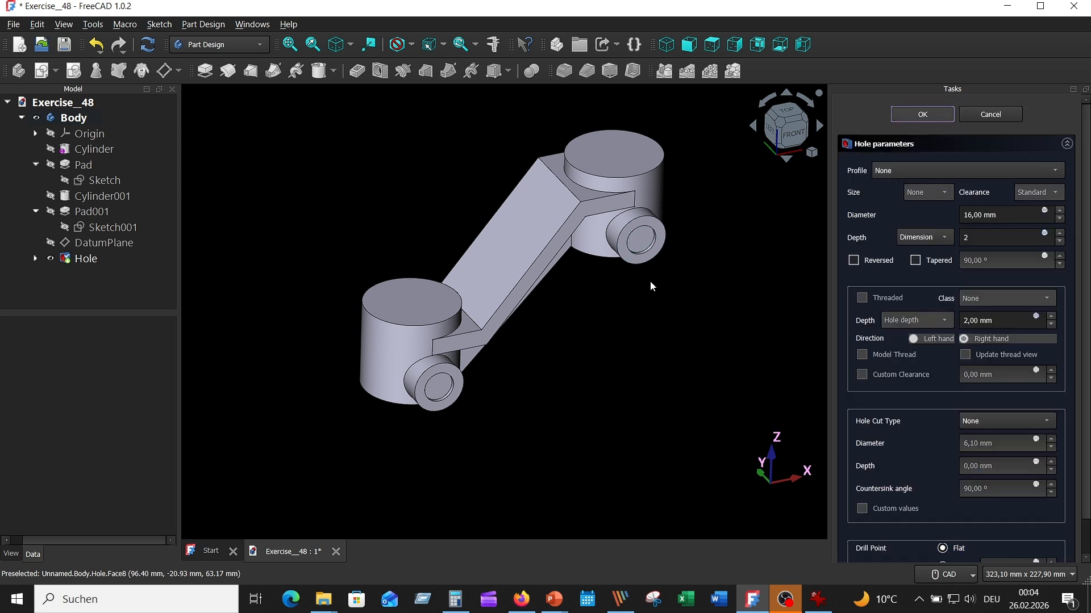
- Start an equal-distance chamfer on the outer circular edges of the holes in both bosses
{"action": "mouse_move", "coordinate": [646, 287]}
{"action": "middle_mouse_down"}
{"action": "mouse_move", "coordinate": [642, 333]}
{"action": "mouse_move", "coordinate": [630, 298]}
{"action": "mouse_move", "coordinate": [639, 303]}
{"action": "middle_mouse_up"}
{"action": "scroll", "coordinate": [655, 316], "scroll_direction": "up", "scroll_amount": 6}
{"action": "scroll", "coordinate": [660, 292], "scroll_direction": "down", "scroll_amount": 3}
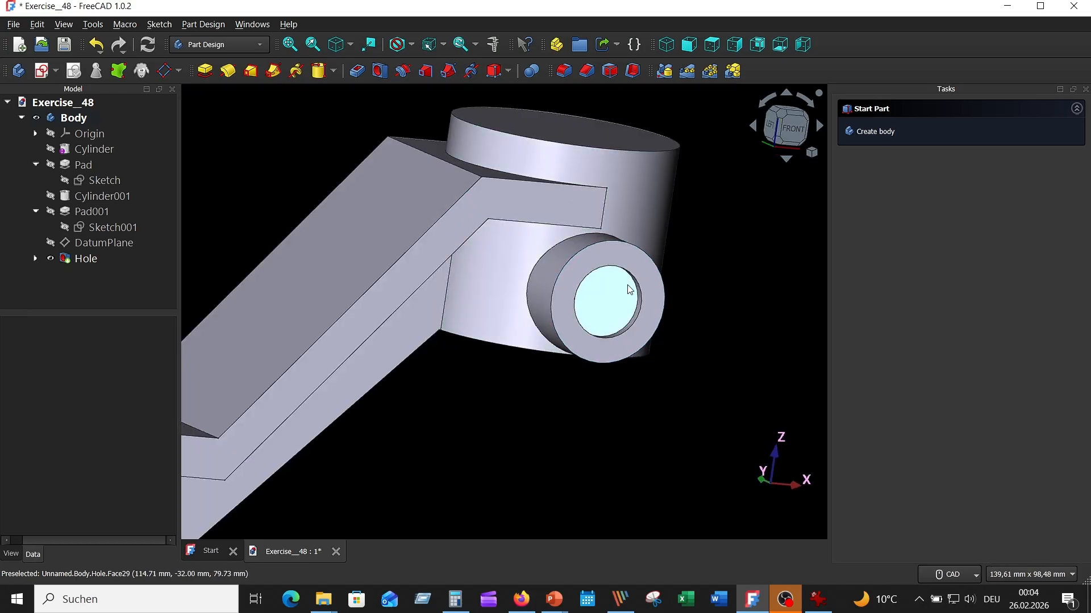
{"action": "left_click", "coordinate": [587, 79]}
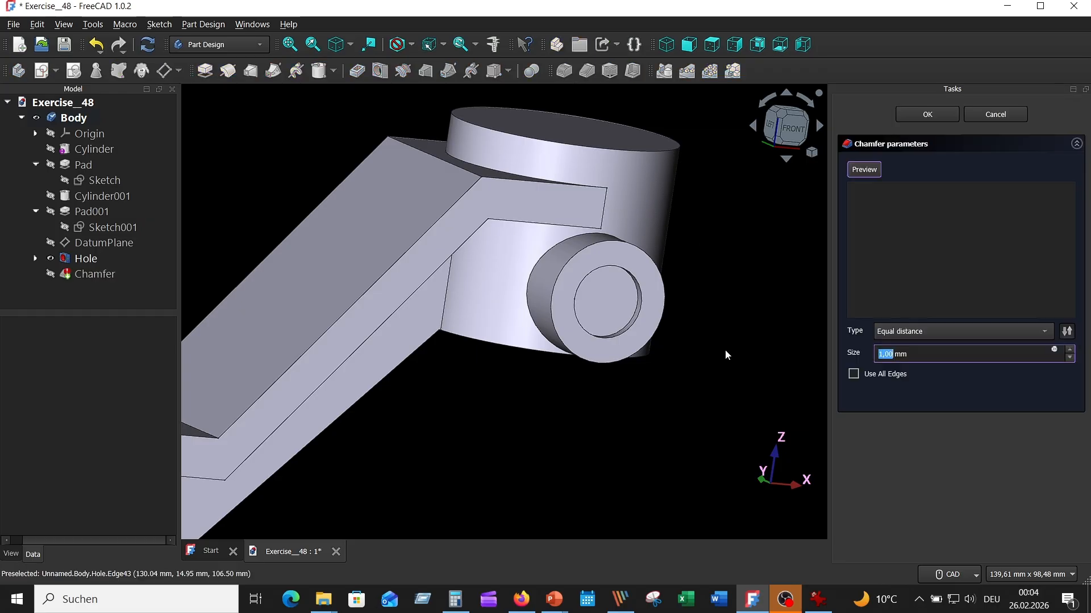
{"action": "left_click", "coordinate": [640, 301]}
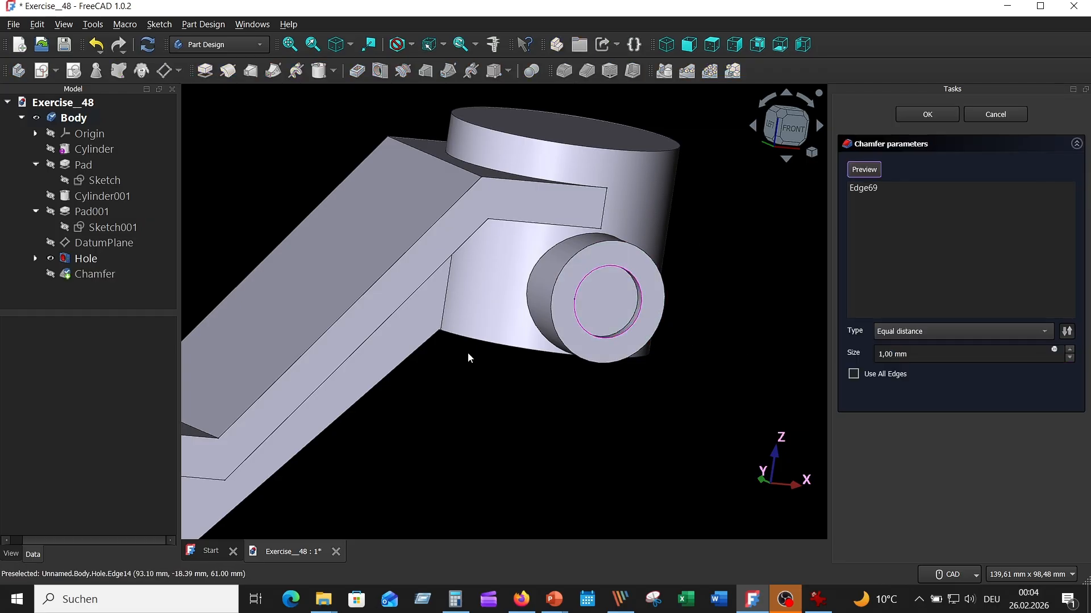
{"action": "scroll", "coordinate": [467, 358], "scroll_direction": "down", "scroll_amount": 2}
{"action": "middle_click_drag", "start_coordinate": [468, 358], "coordinate": [682, 204]}
{"action": "scroll", "coordinate": [480, 312], "scroll_direction": "up", "scroll_amount": 8}
{"action": "left_click", "coordinate": [428, 322]}
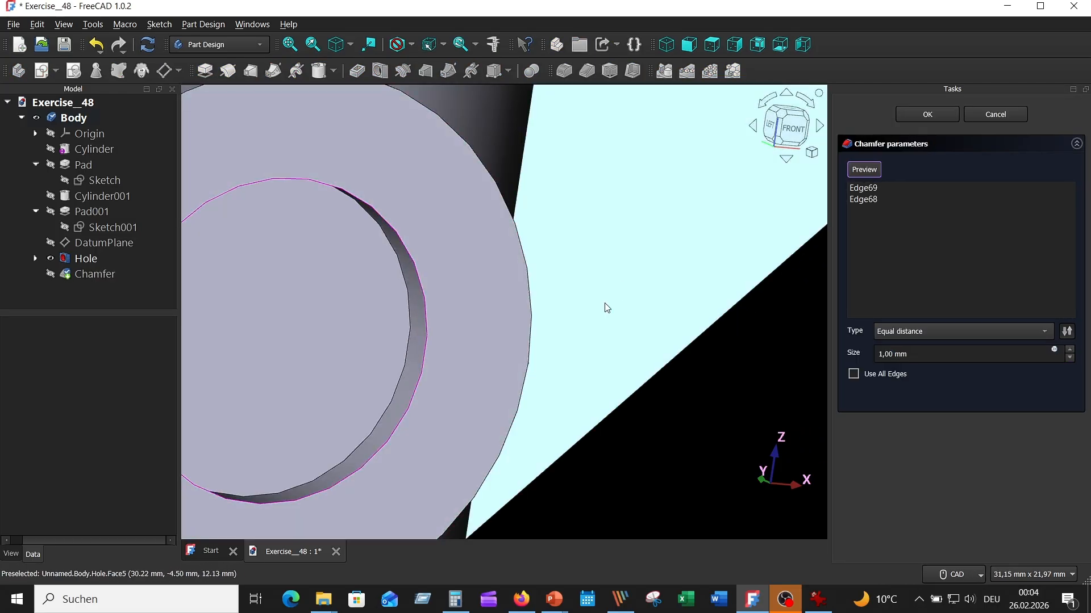
- Set the chamfer size on both hole edges to 2 mm
{"action": "scroll", "coordinate": [604, 308], "scroll_direction": "down", "scroll_amount": 8}
{"action": "scroll", "coordinate": [607, 329], "scroll_direction": "down", "scroll_amount": 5}
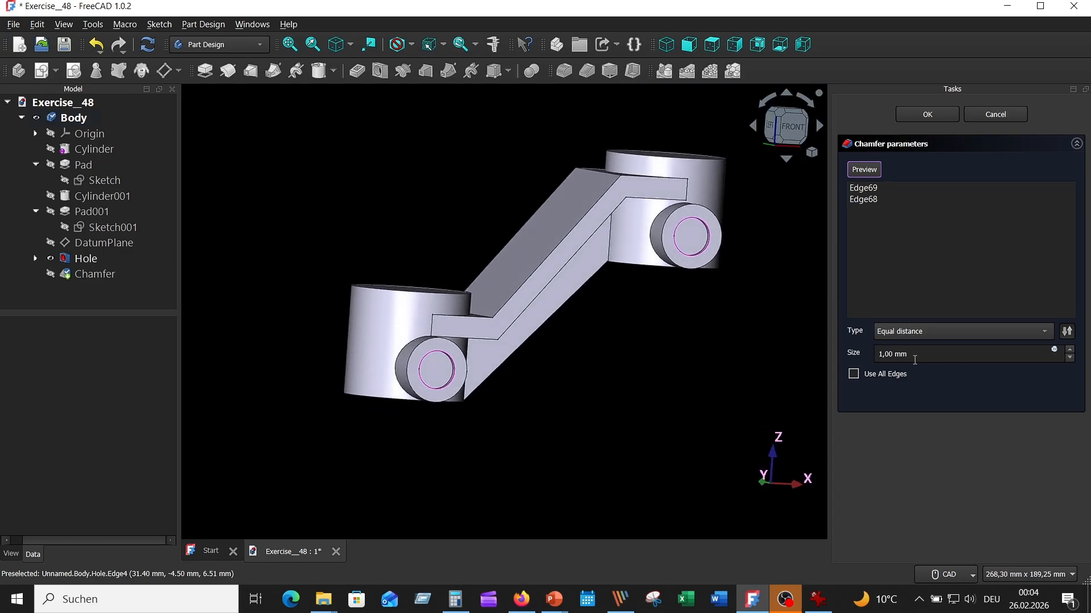
{"action": "left_click", "coordinate": [882, 354]}
{"action": "key", "text": "BackSpace"}
{"action": "type", "text": "2"}
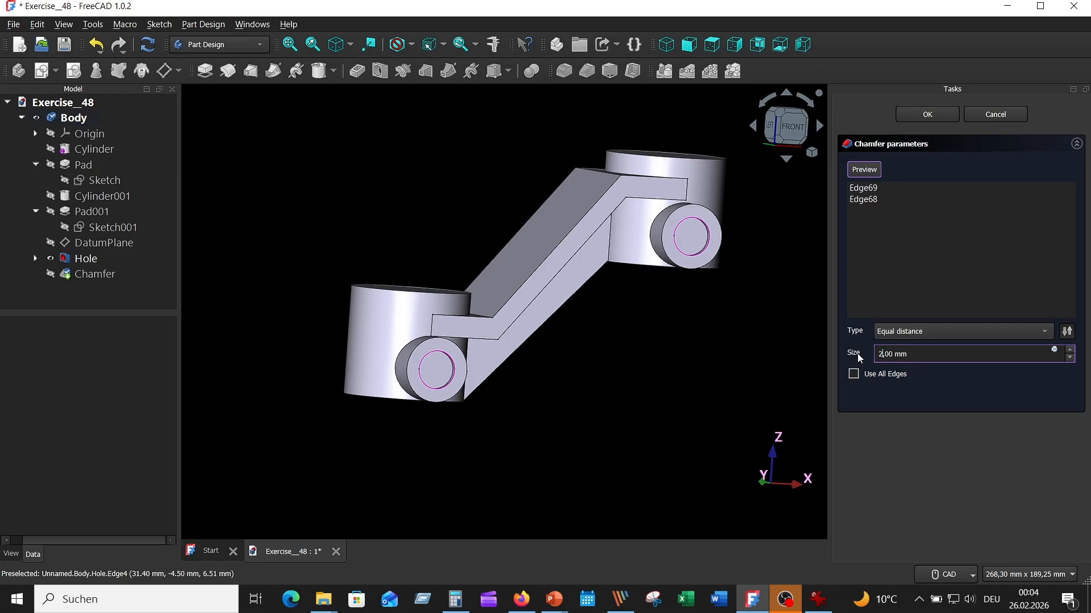
- Set the chamfer size on both boss hole edges to 1.99 mm, leave the all-edges option off, and accept the chamfer
{"action": "left_click", "coordinate": [994, 377]}
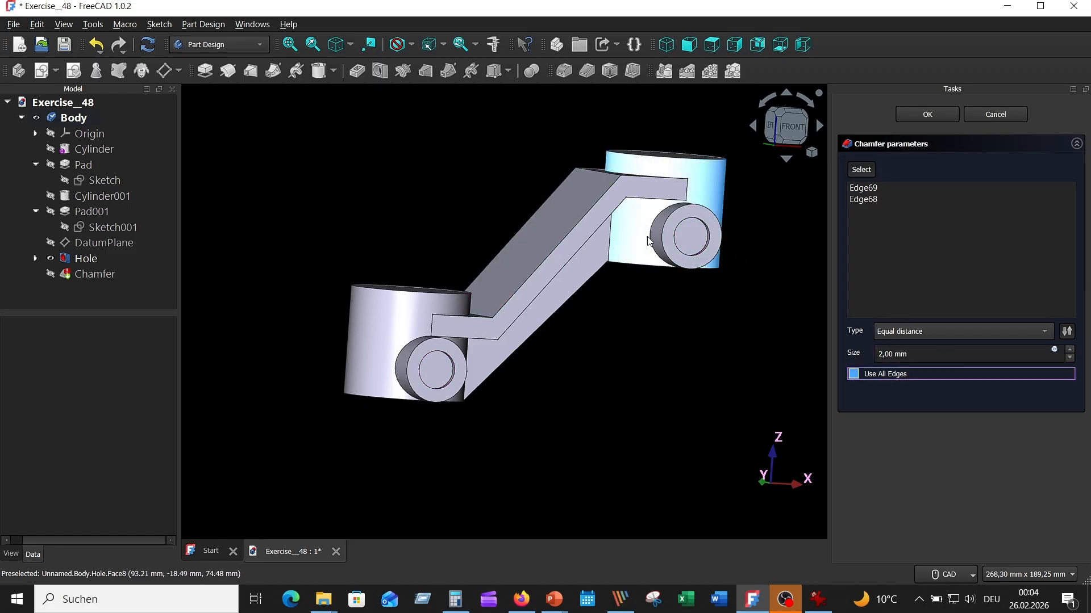
{"action": "scroll", "coordinate": [714, 232], "scroll_direction": "up", "scroll_amount": 5}
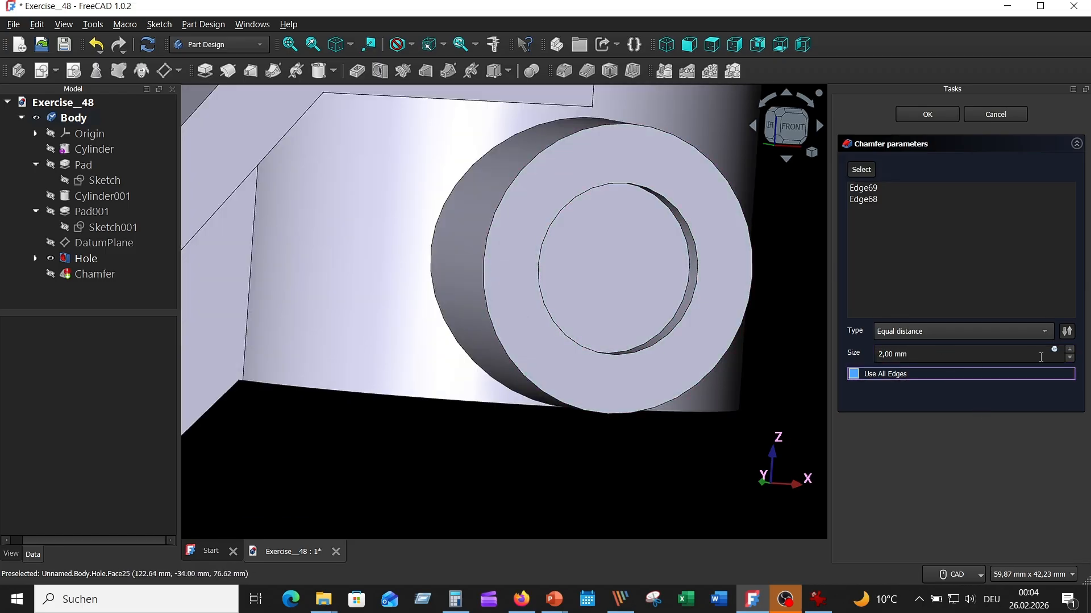
{"action": "key", "text": "space"}
{"action": "key", "text": "shift+Tab"}
{"action": "type", "text": "1"}
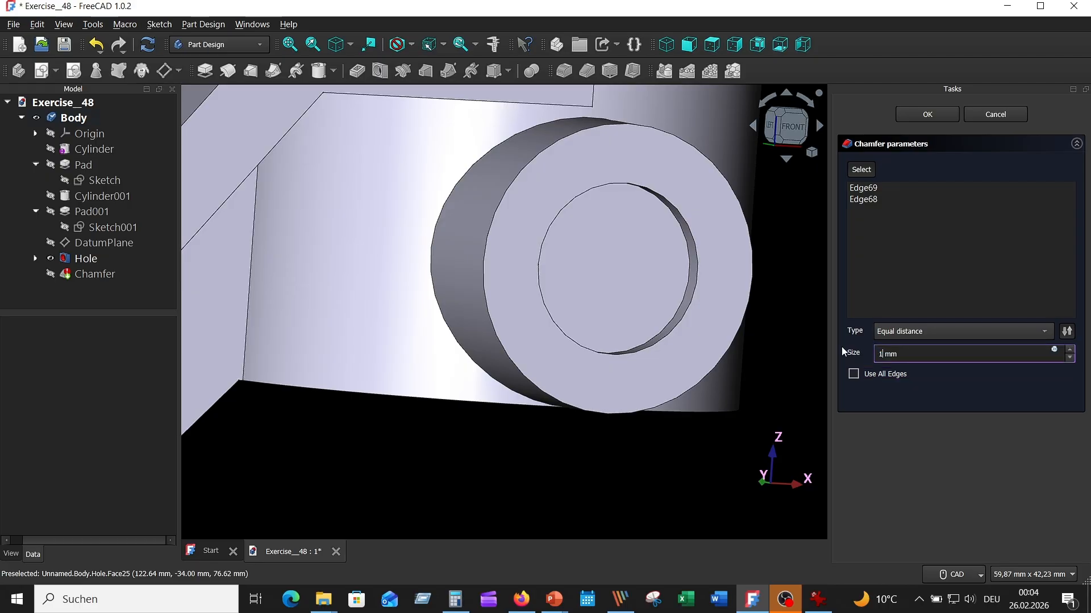
{"action": "type", "text": ",99"}
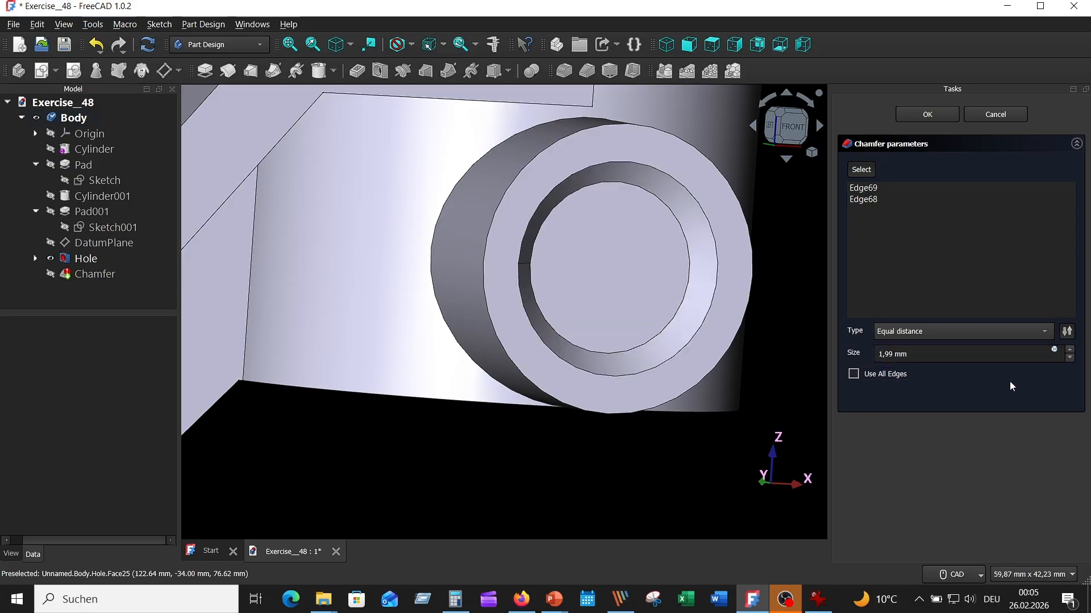
{"action": "left_click", "coordinate": [913, 123]}
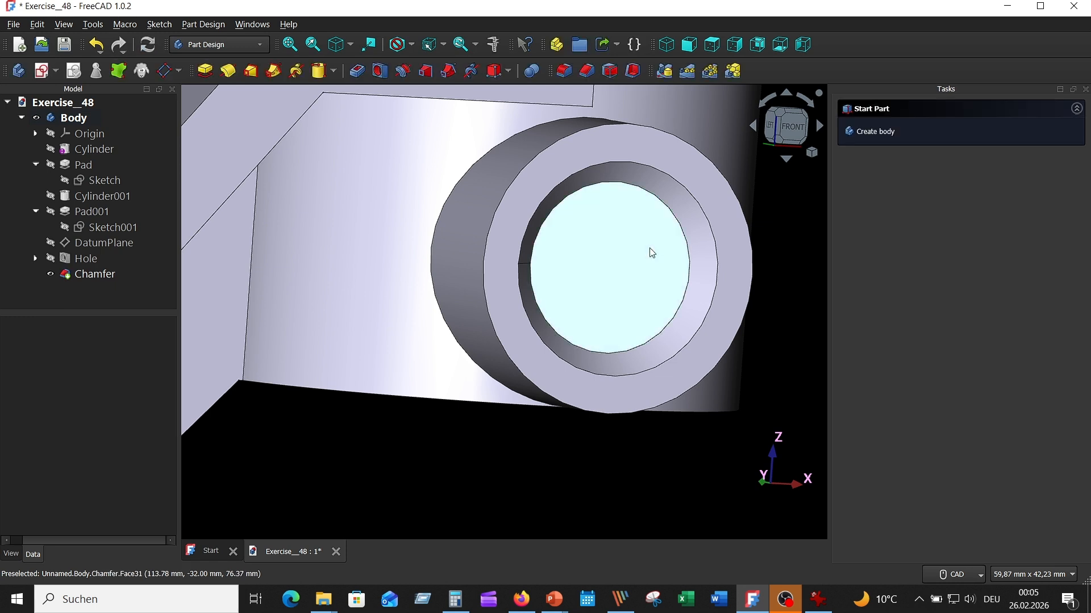
- Create holes on the recessed circular faces of both bosses with the ISO metric regular profile, size M16
{"action": "scroll", "coordinate": [649, 250], "scroll_direction": "down", "scroll_amount": 10}
{"action": "middle_click_drag", "start_coordinate": [612, 355], "coordinate": [585, 341]}
{"action": "scroll", "coordinate": [597, 338], "scroll_direction": "up", "scroll_amount": 3}
{"action": "scroll", "coordinate": [585, 341], "scroll_direction": "down", "scroll_amount": 1}
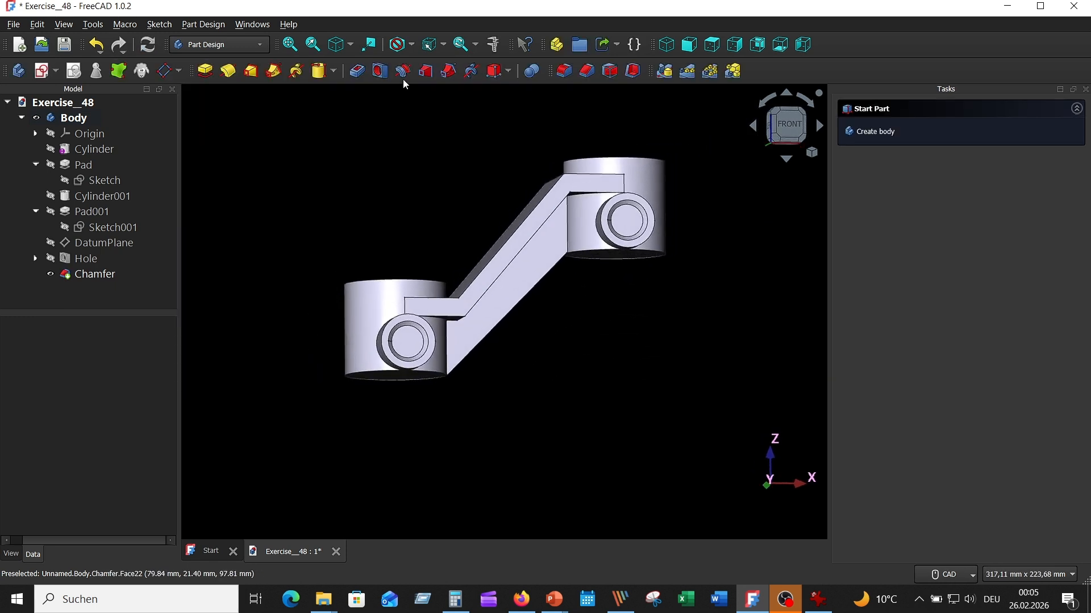
{"action": "left_click", "coordinate": [380, 71]}
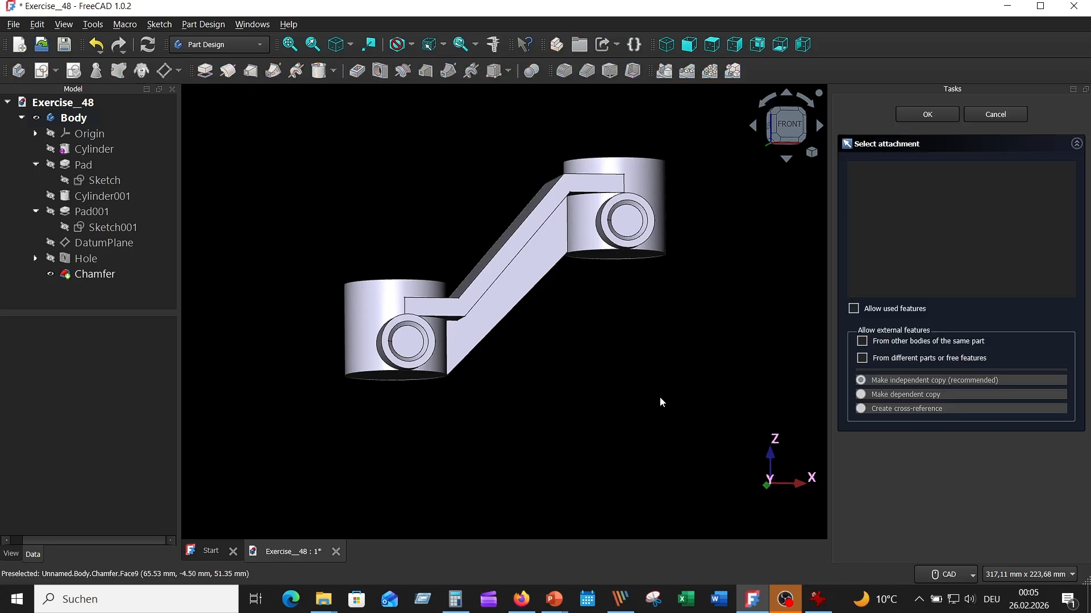
{"action": "left_click", "coordinate": [995, 115]}
{"action": "left_click", "coordinate": [406, 340]}
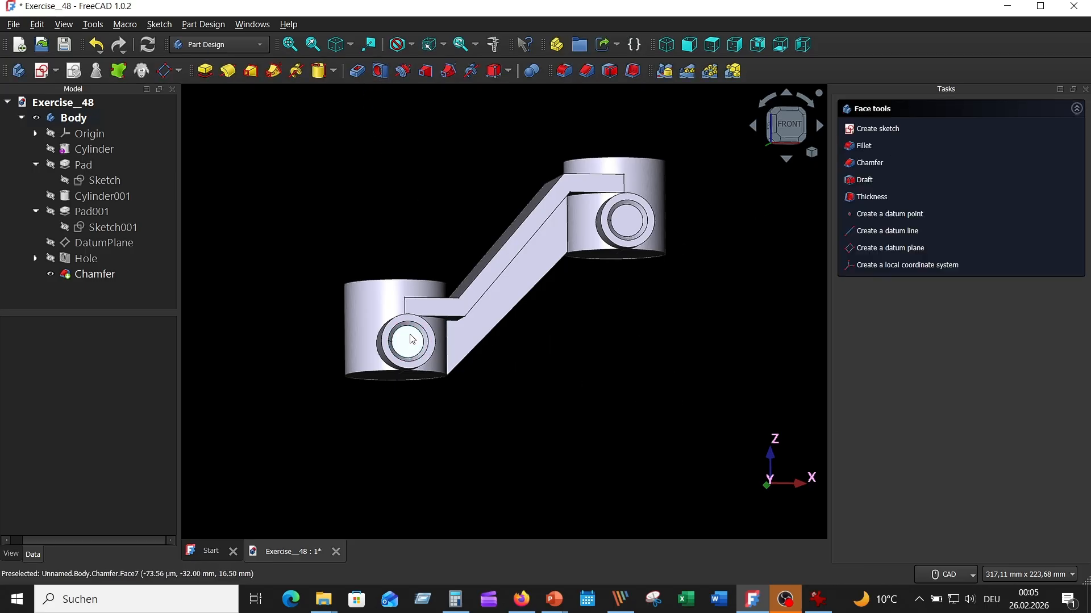
{"action": "left_click", "coordinate": [638, 223], "text": "ctrl"}
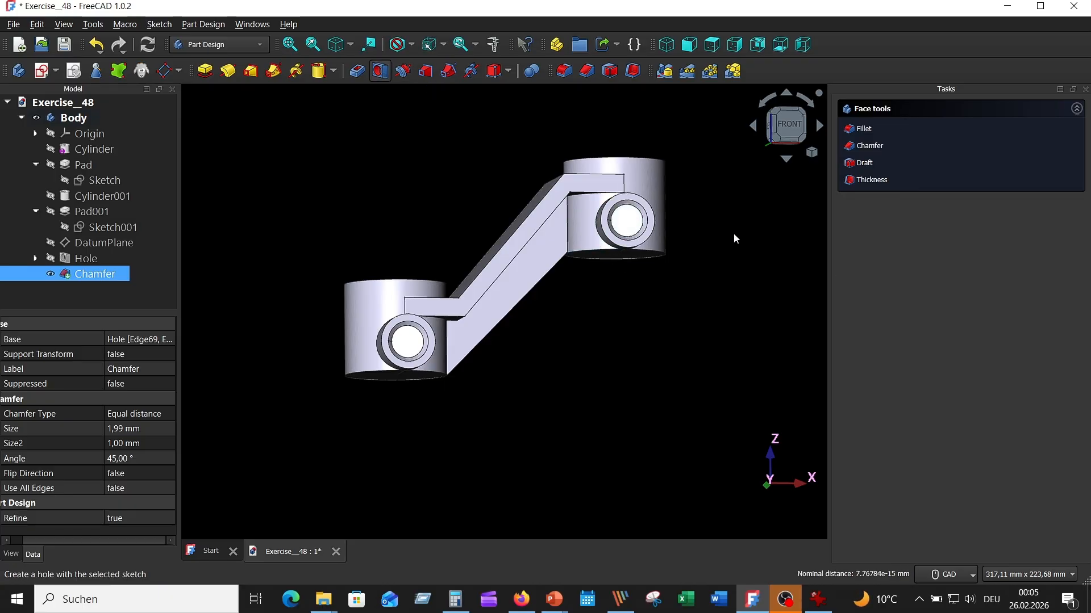
{"action": "left_click", "coordinate": [934, 170]}
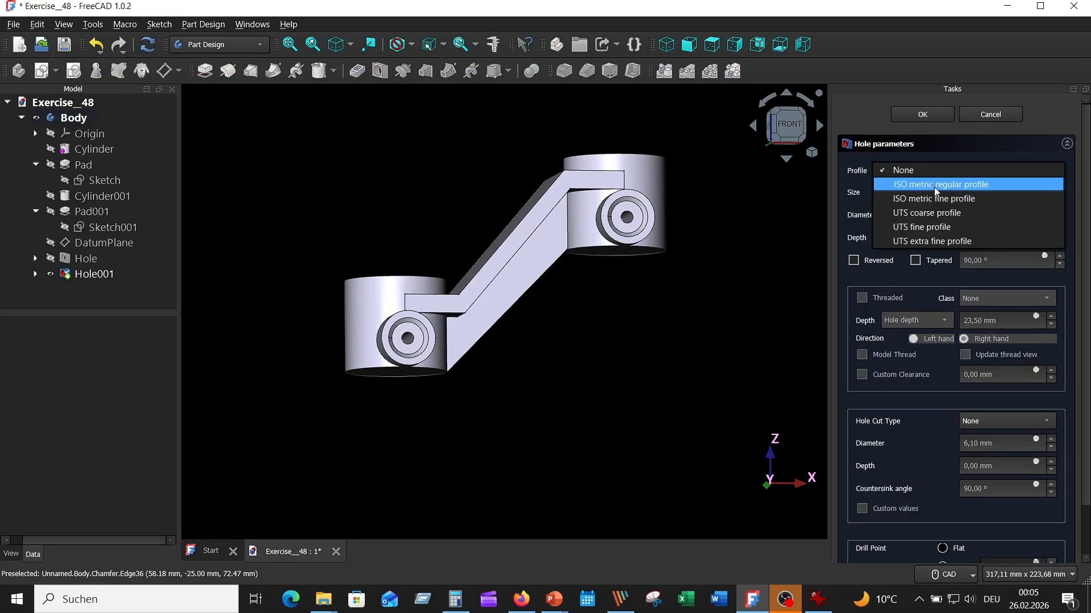
{"action": "left_click", "coordinate": [934, 187]}
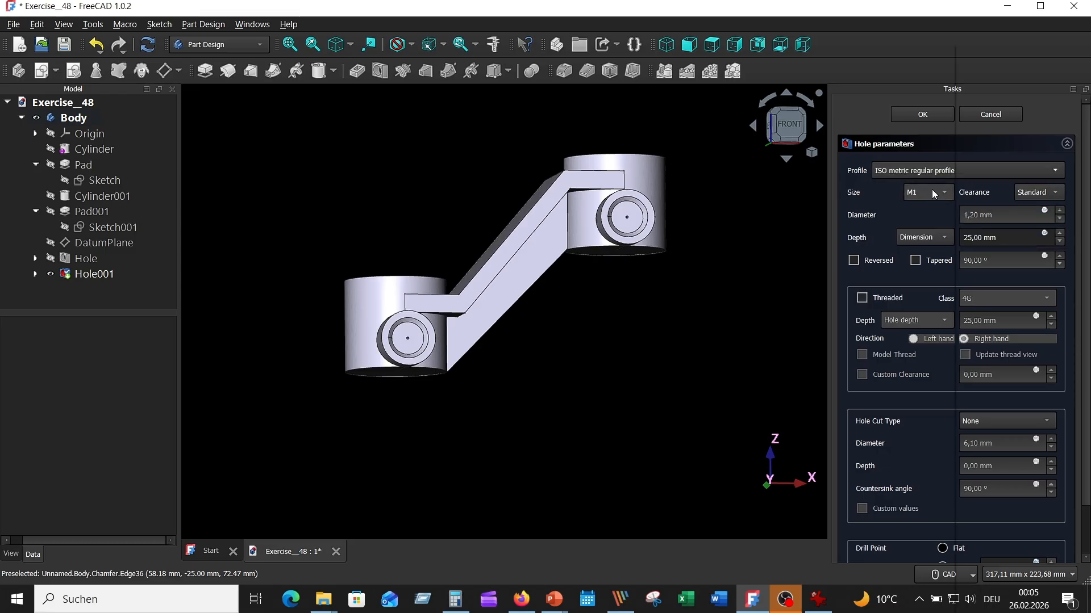
{"action": "left_click", "coordinate": [931, 191]}
{"action": "left_click", "coordinate": [935, 363]}
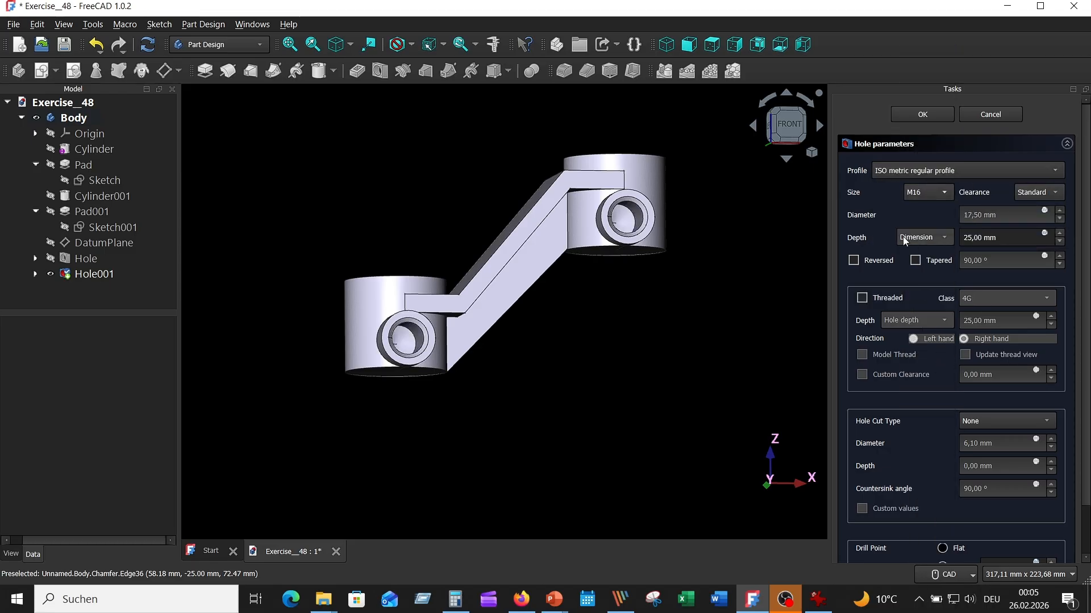
- Make the M16 holes threaded with a modelled thread and accept the hole feature
{"action": "left_click", "coordinate": [862, 298]}
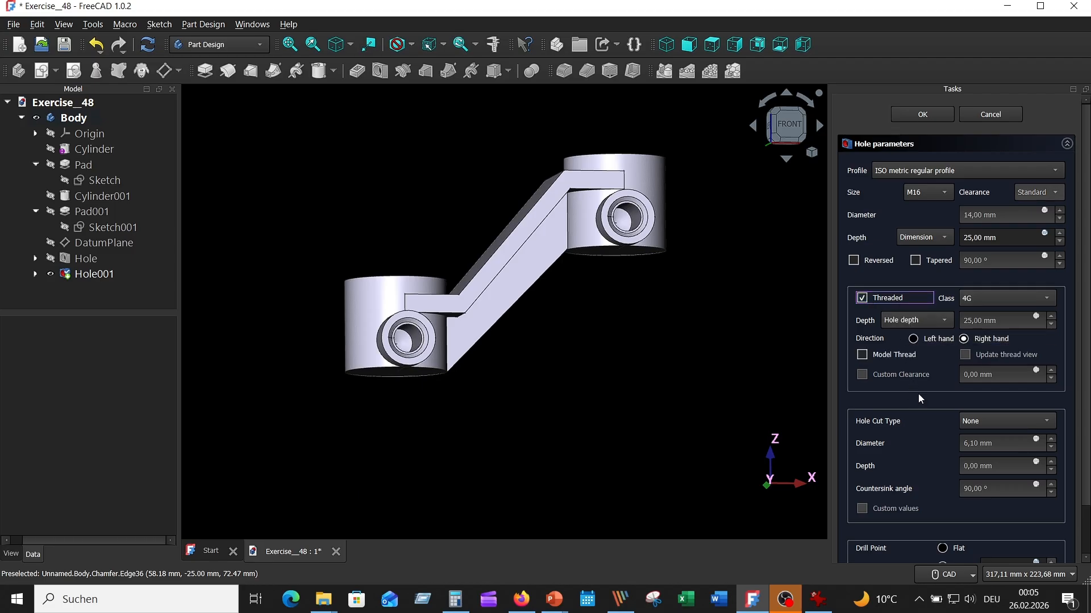
{"action": "left_click", "coordinate": [864, 356]}
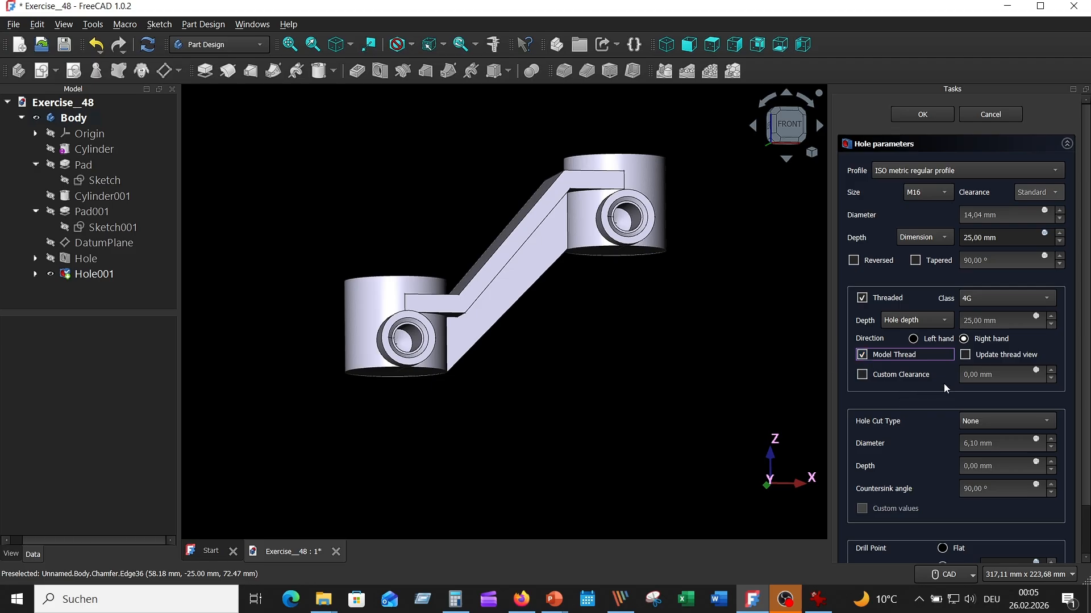
{"action": "scroll", "coordinate": [571, 281], "scroll_direction": "up", "scroll_amount": 5}
{"action": "scroll", "coordinate": [610, 298], "scroll_direction": "down", "scroll_amount": 3}
{"action": "scroll", "coordinate": [533, 318], "scroll_direction": "up", "scroll_amount": 2}
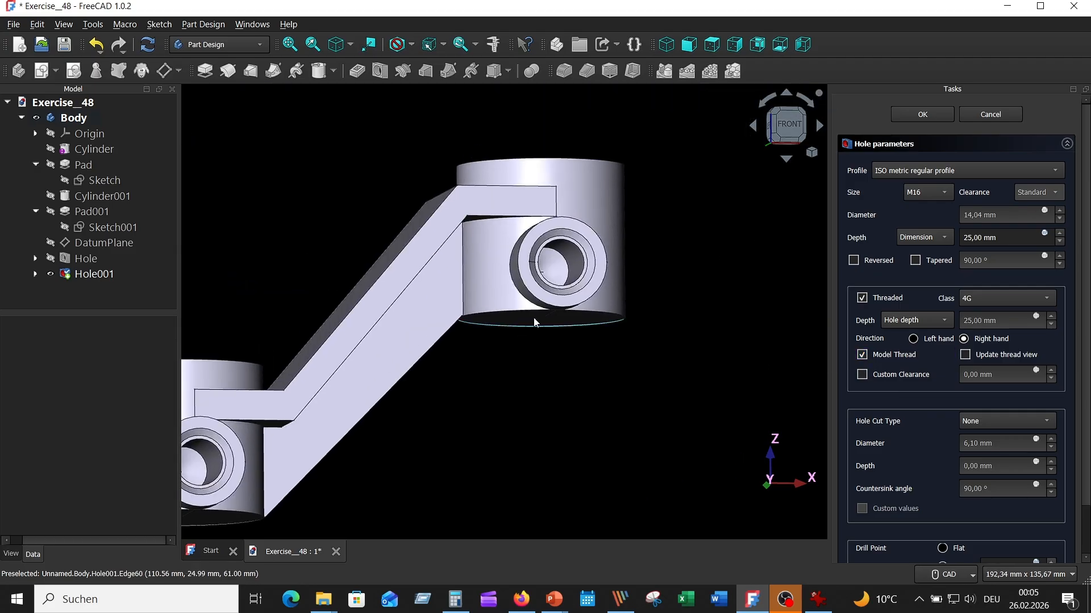
{"action": "scroll", "coordinate": [568, 295], "scroll_direction": "up", "scroll_amount": 2}
{"action": "scroll", "coordinate": [628, 267], "scroll_direction": "down", "scroll_amount": 5}
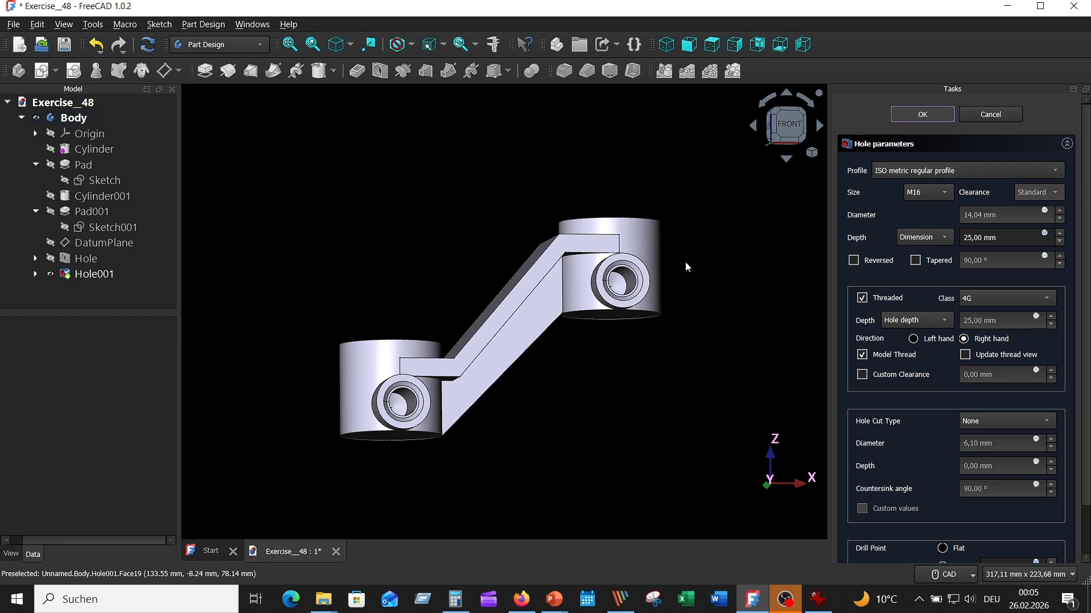
{"action": "key", "text": "Return"}
- Inspect the modelled threads in both bosses and consult Picture_06.png in IrfanView for the cylinder bores marked 6
{"action": "scroll", "coordinate": [686, 267], "scroll_direction": "up", "scroll_amount": 4}
{"action": "scroll", "coordinate": [703, 267], "scroll_direction": "down", "scroll_amount": 2}
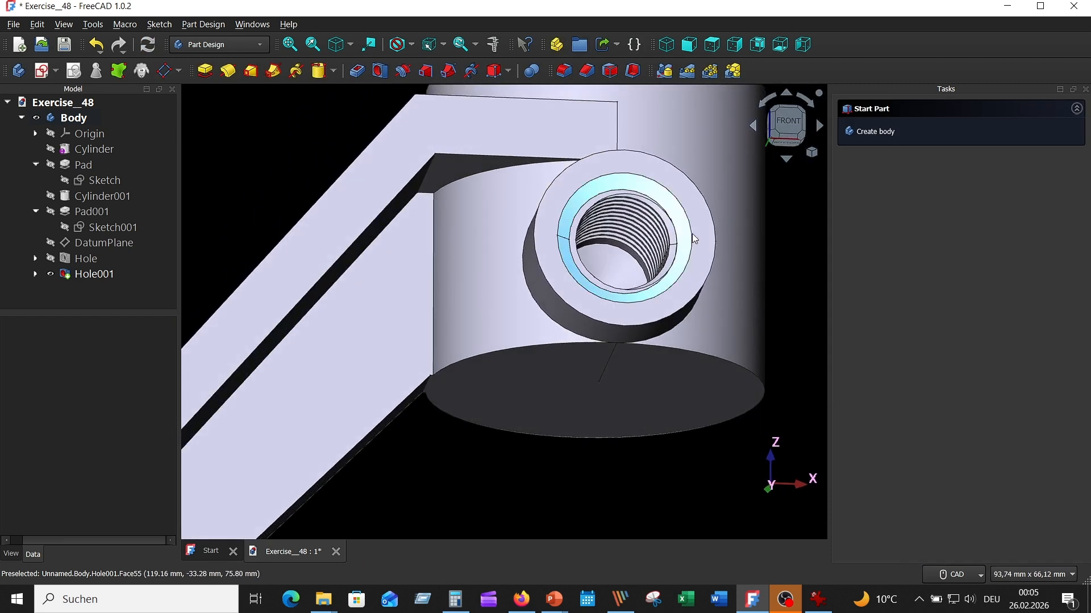
{"action": "middle_click_drag", "start_coordinate": [703, 267], "coordinate": [632, 259]}
{"action": "scroll", "coordinate": [649, 231], "scroll_direction": "down", "scroll_amount": 5}
{"action": "scroll", "coordinate": [675, 261], "scroll_direction": "up", "scroll_amount": 3}
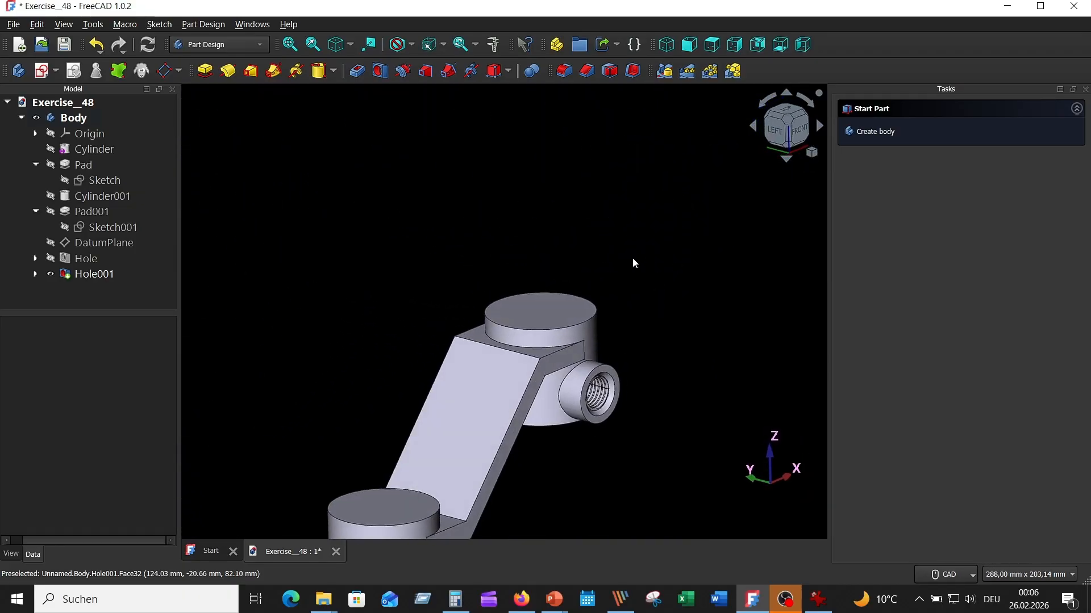
{"action": "middle_click_drag", "start_coordinate": [523, 336], "coordinate": [585, 149]}
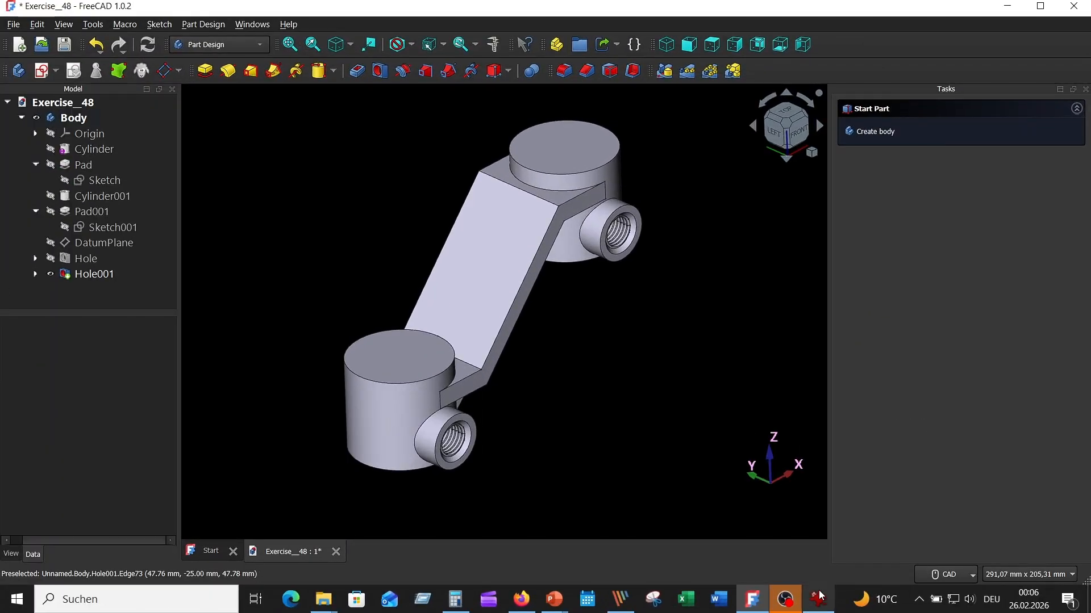
{"action": "left_click", "coordinate": [819, 599]}
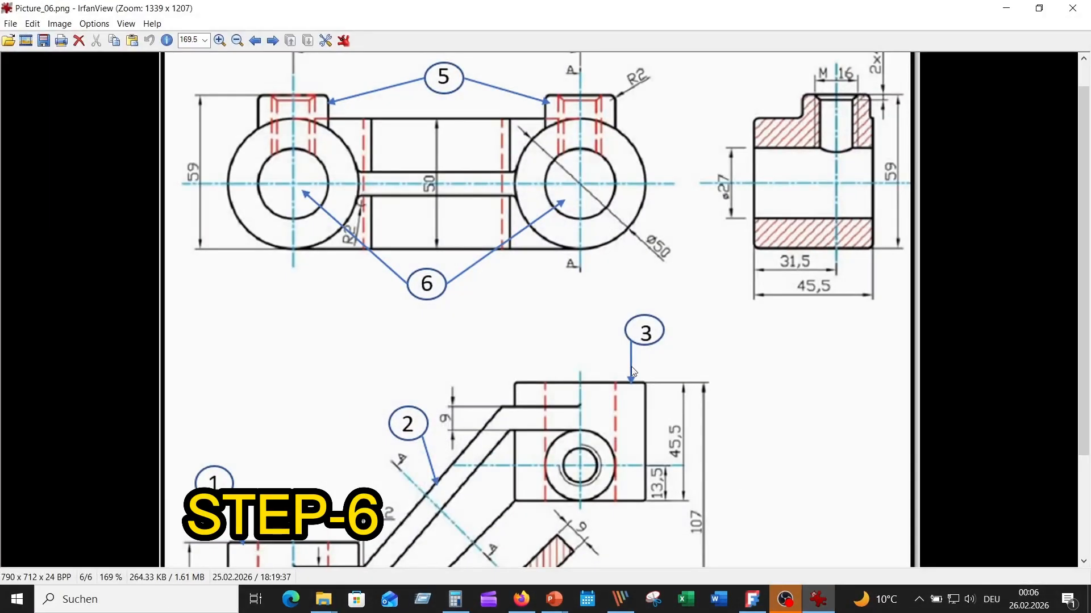
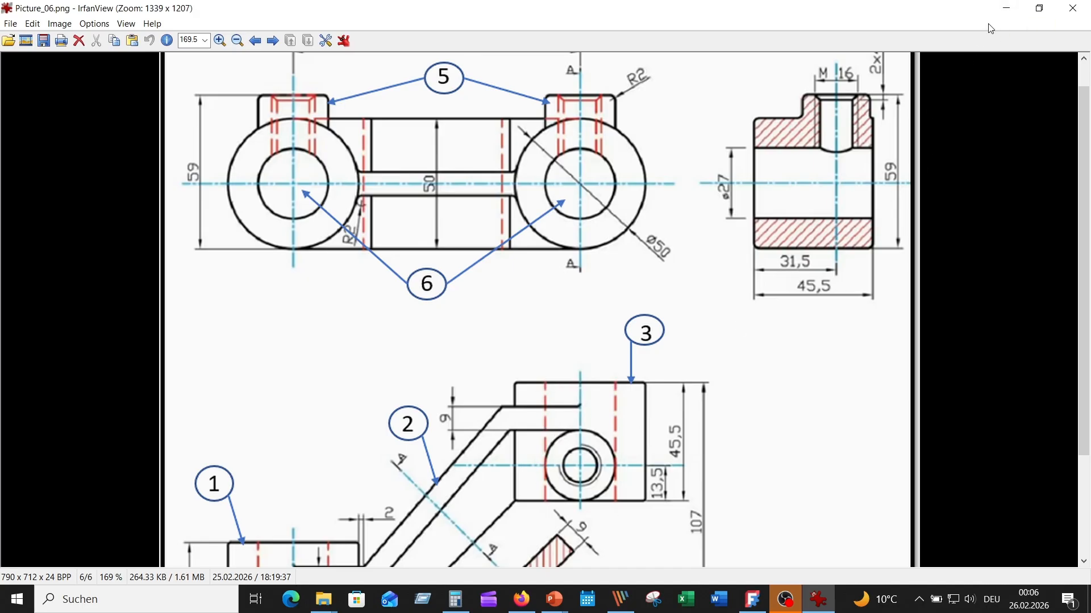
{"action": "left_click", "coordinate": [1006, 8]}
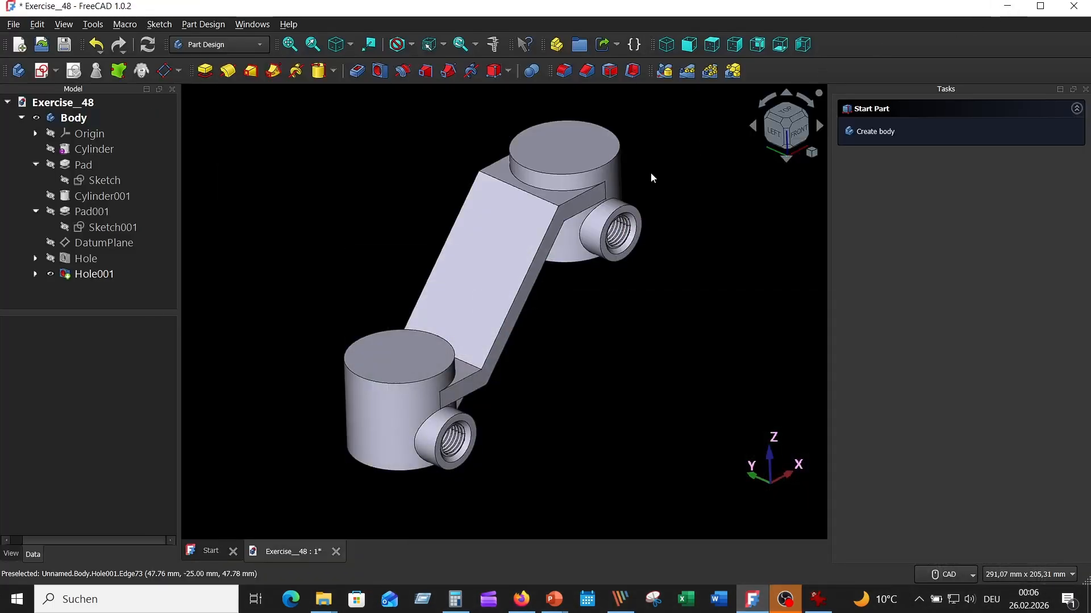
- Create plain holes on the top faces of both large cylinders and set their diameter to 27 mm
{"action": "left_click", "coordinate": [571, 147]}
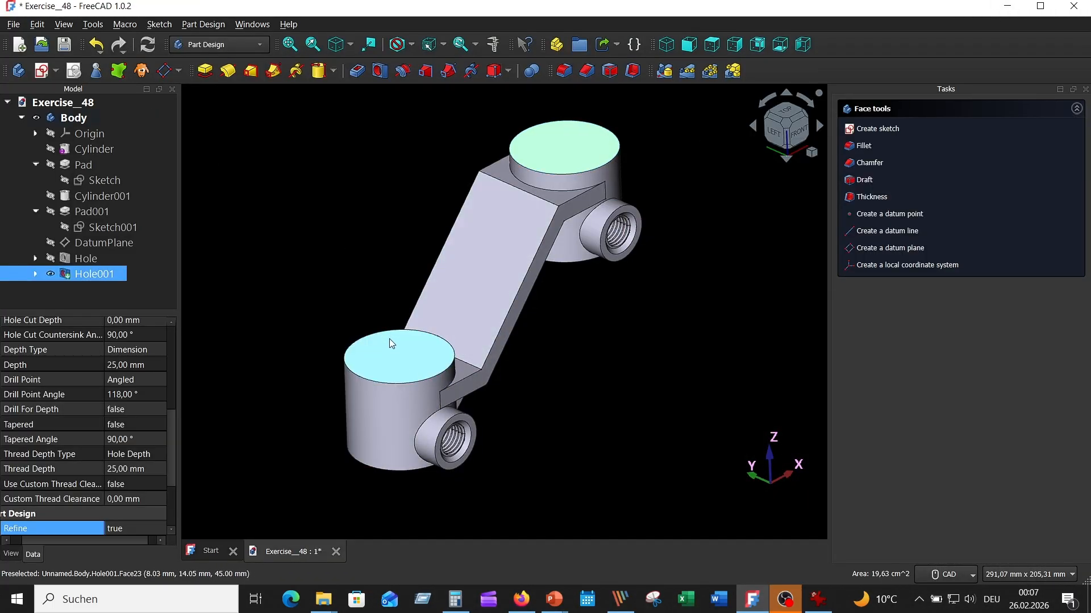
{"action": "left_click", "coordinate": [391, 354], "text": "ctrl"}
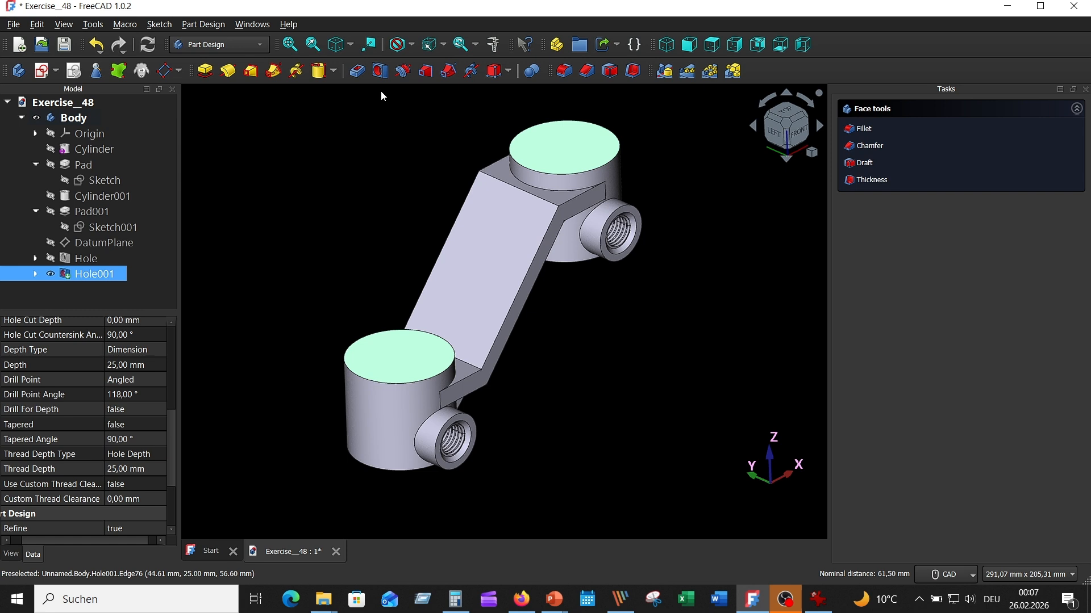
{"action": "left_click", "coordinate": [379, 70]}
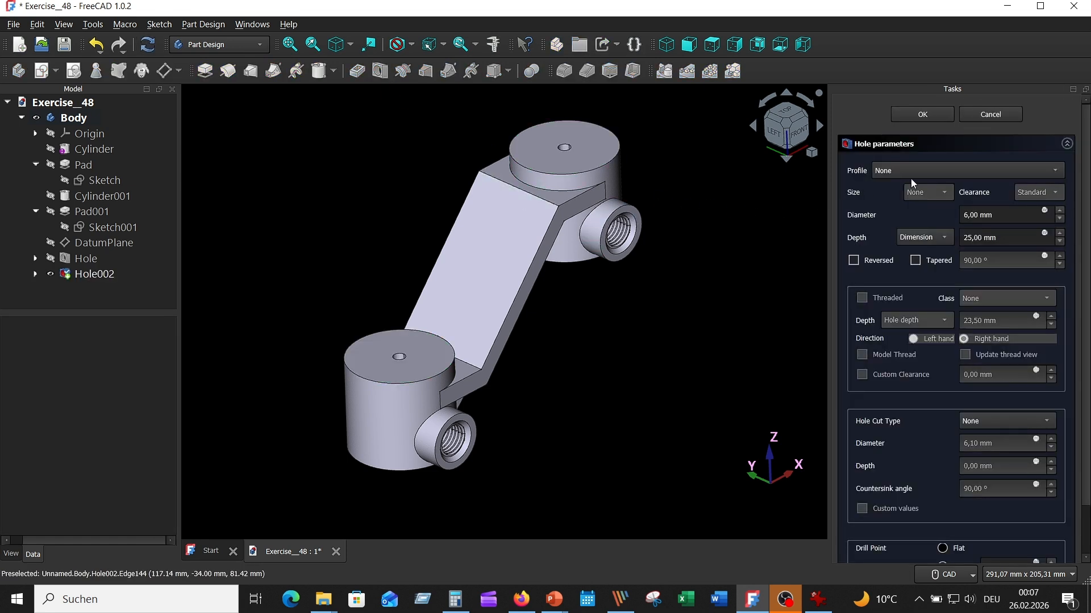
{"action": "left_click", "coordinate": [969, 215]}
{"action": "type", "text": "27"}
{"action": "key", "text": "Return"}
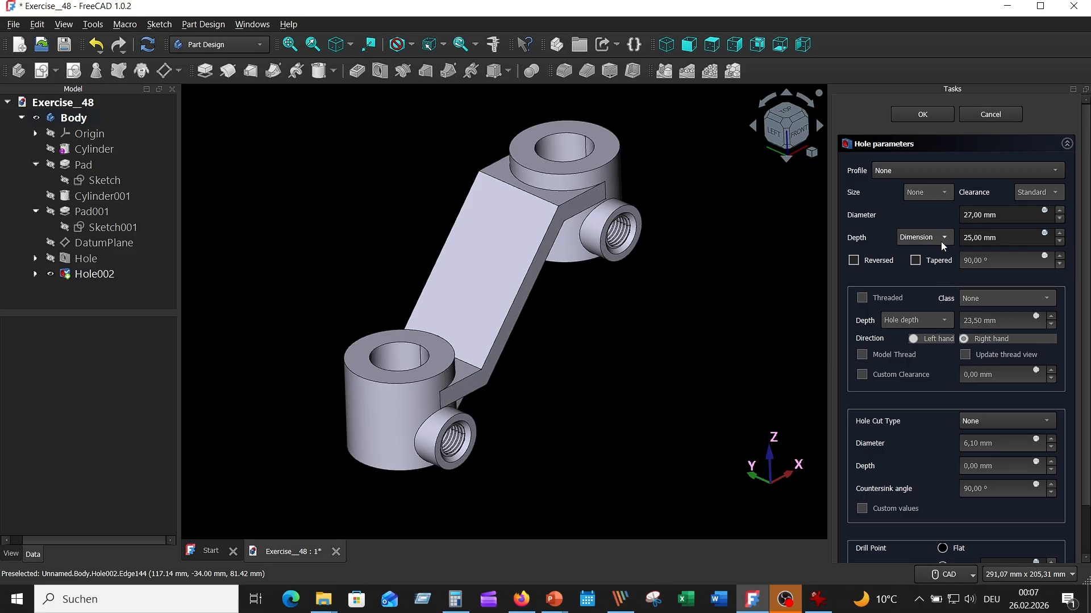
- Set the depth of the cylinder bores to through all and accept the hole feature
{"action": "left_click", "coordinate": [937, 240]}
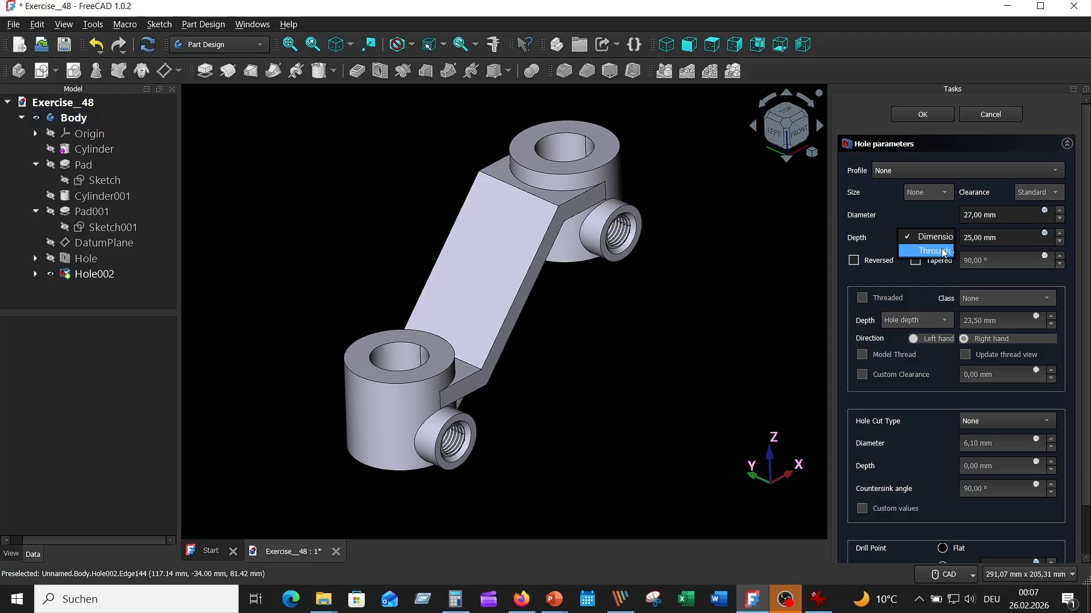
{"action": "left_click", "coordinate": [941, 250]}
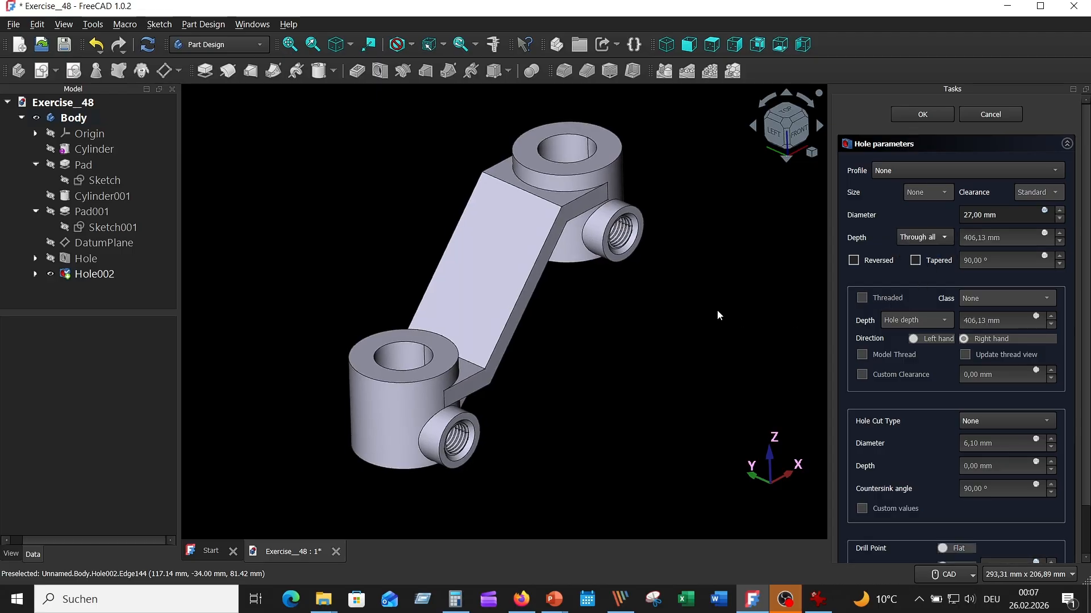
{"action": "key", "text": "2"}
{"action": "scroll", "coordinate": [714, 309], "scroll_direction": "down", "scroll_amount": 3}
{"action": "middle_click_drag", "start_coordinate": [713, 309], "coordinate": [581, 298]}
{"action": "scroll", "coordinate": [582, 280], "scroll_direction": "up", "scroll_amount": 5}
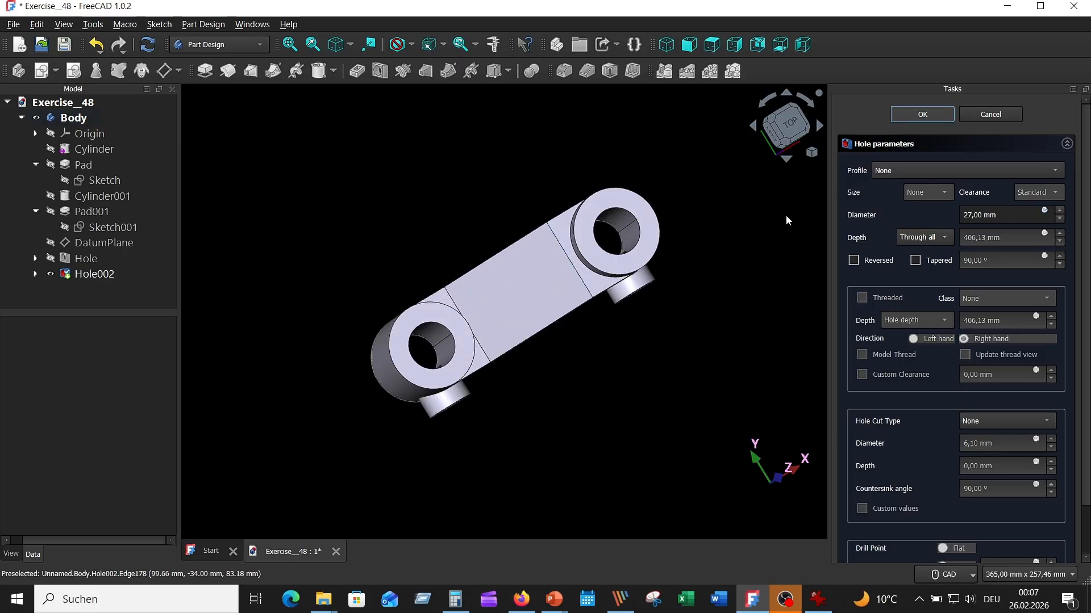
{"action": "key", "text": "Return"}
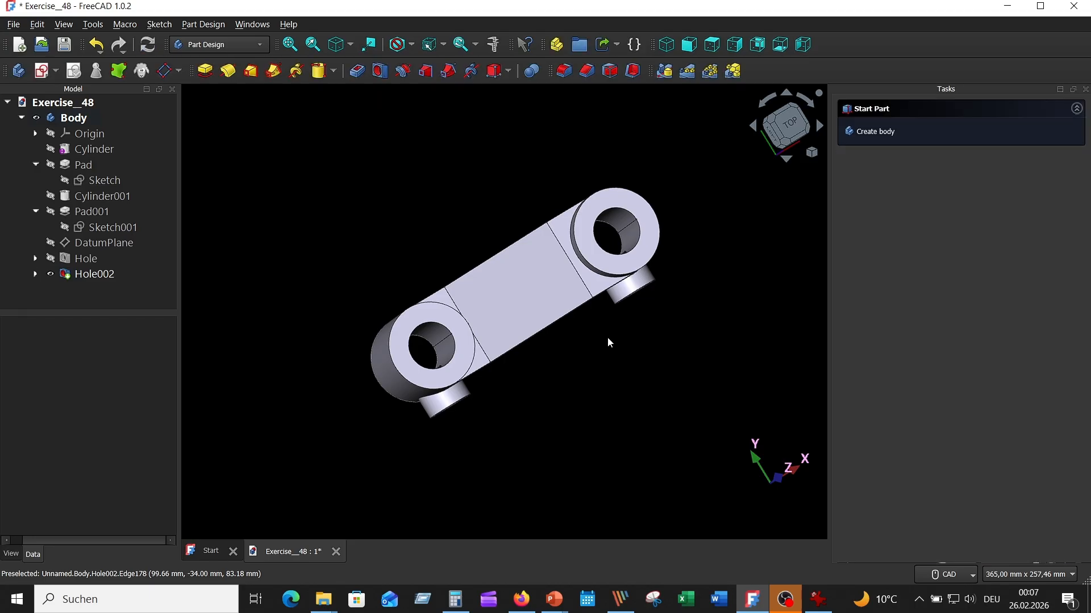
- Consult Picture_06.png in IrfanView for the rounding radii of the cylinders and bosses, then return to the FreeCAD model
{"action": "key", "text": "0"}
{"action": "left_click", "coordinate": [818, 599]}
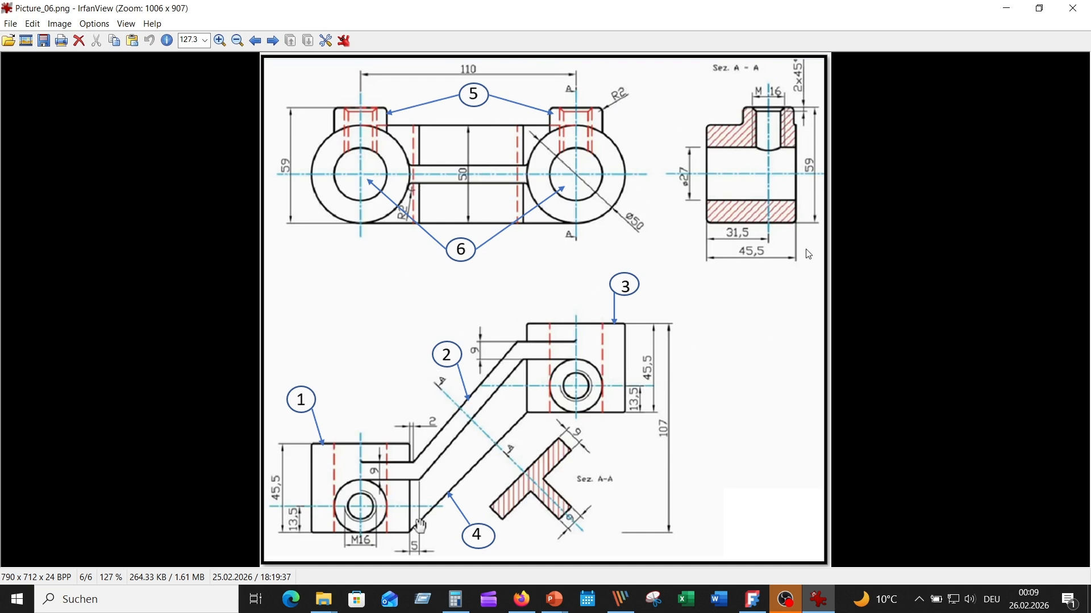
{"action": "left_click", "coordinate": [1005, 8]}
- Fillet the outer top edges of both large cylinders and the outer front edges of both threaded bosses with a 2 mm radius
{"action": "scroll", "coordinate": [482, 349], "scroll_direction": "up", "scroll_amount": 3}
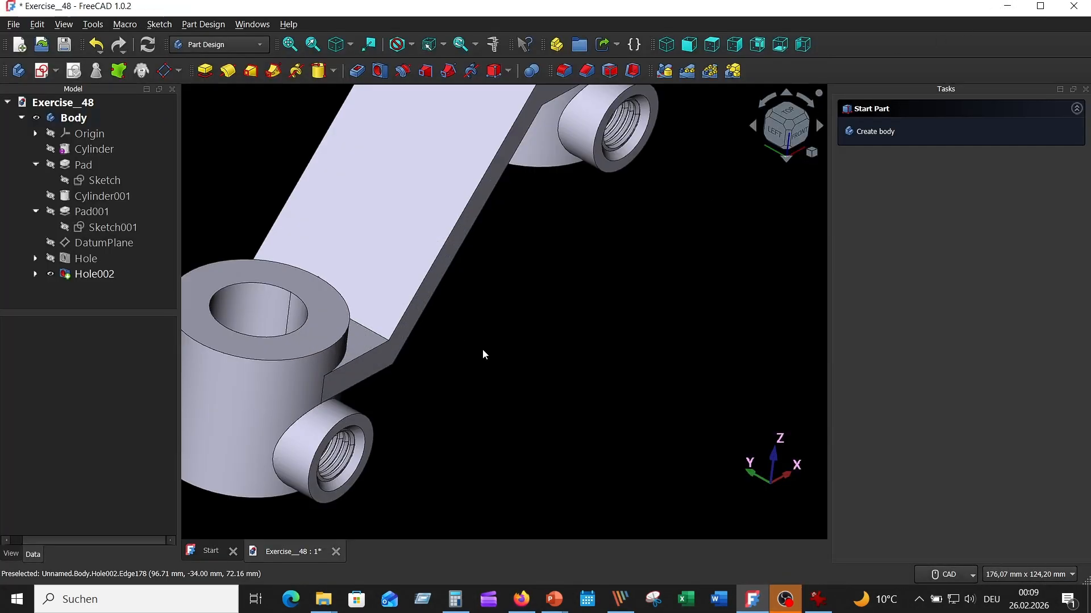
{"action": "scroll", "coordinate": [536, 399], "scroll_direction": "up", "scroll_amount": 2}
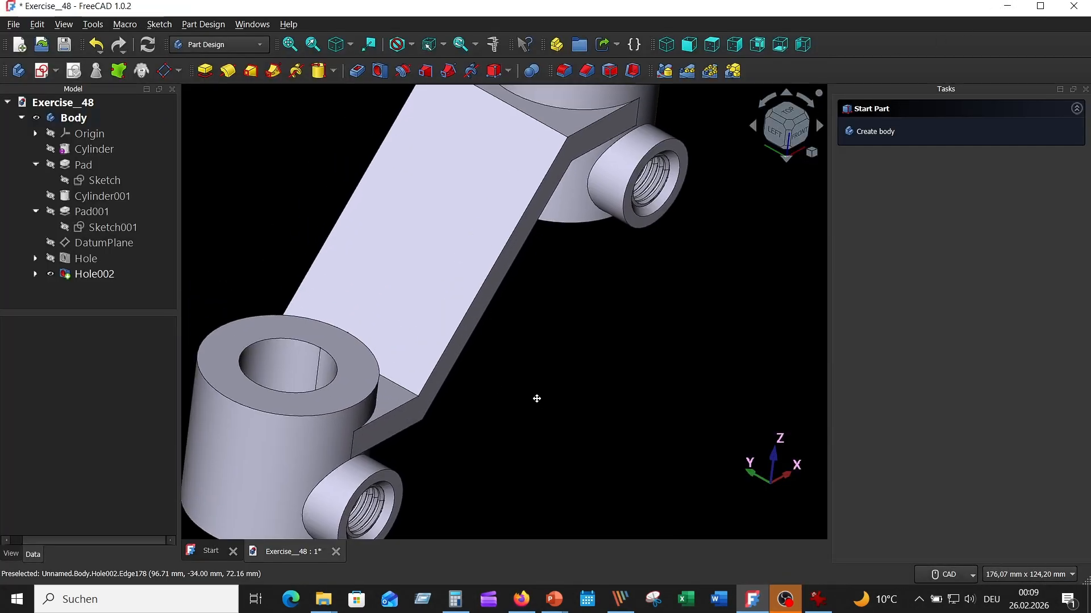
{"action": "left_click", "coordinate": [339, 412]}
{"action": "scroll", "coordinate": [528, 404], "scroll_direction": "down", "scroll_amount": 5}
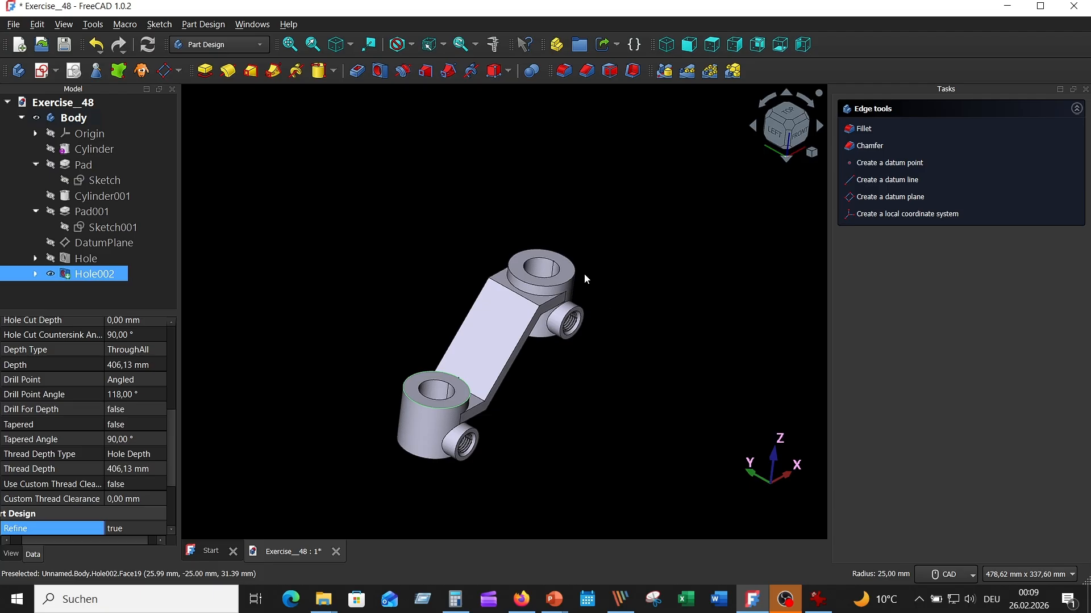
{"action": "scroll", "coordinate": [543, 373], "scroll_direction": "up", "scroll_amount": 4}
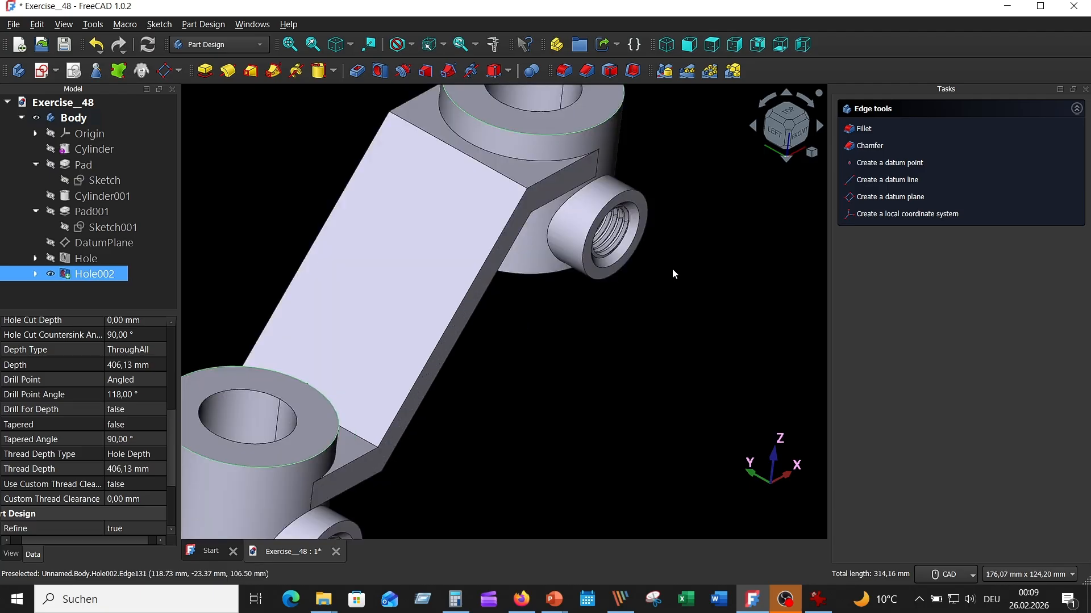
{"action": "left_click", "coordinate": [647, 198], "text": "ctrl"}
{"action": "middle_click_drag", "start_coordinate": [563, 352], "coordinate": [655, 249]}
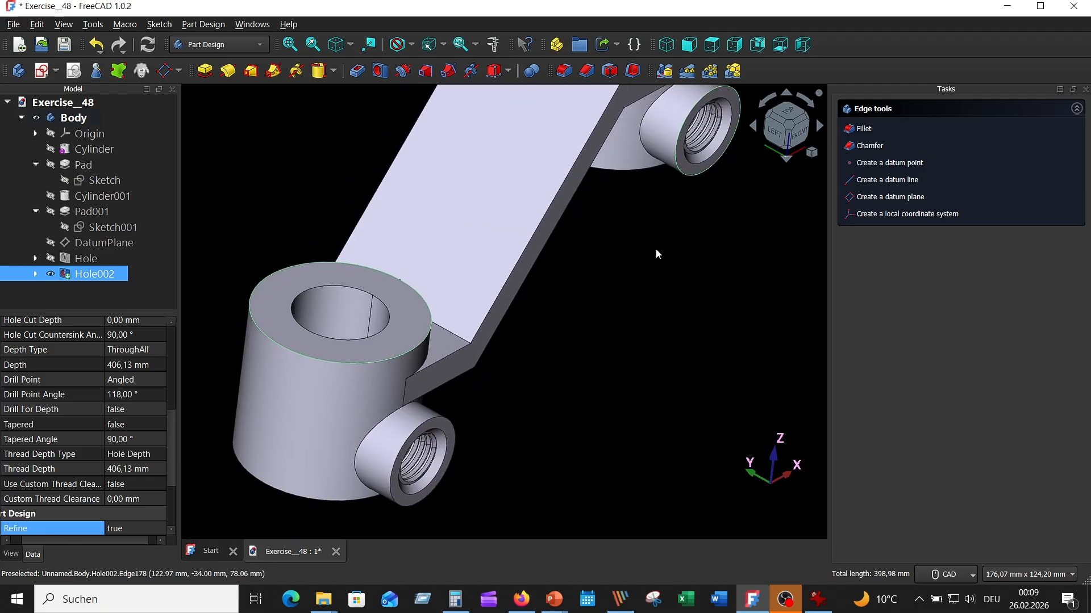
{"action": "left_click", "coordinate": [454, 421], "text": "ctrl"}
{"action": "left_click", "coordinate": [568, 71]}
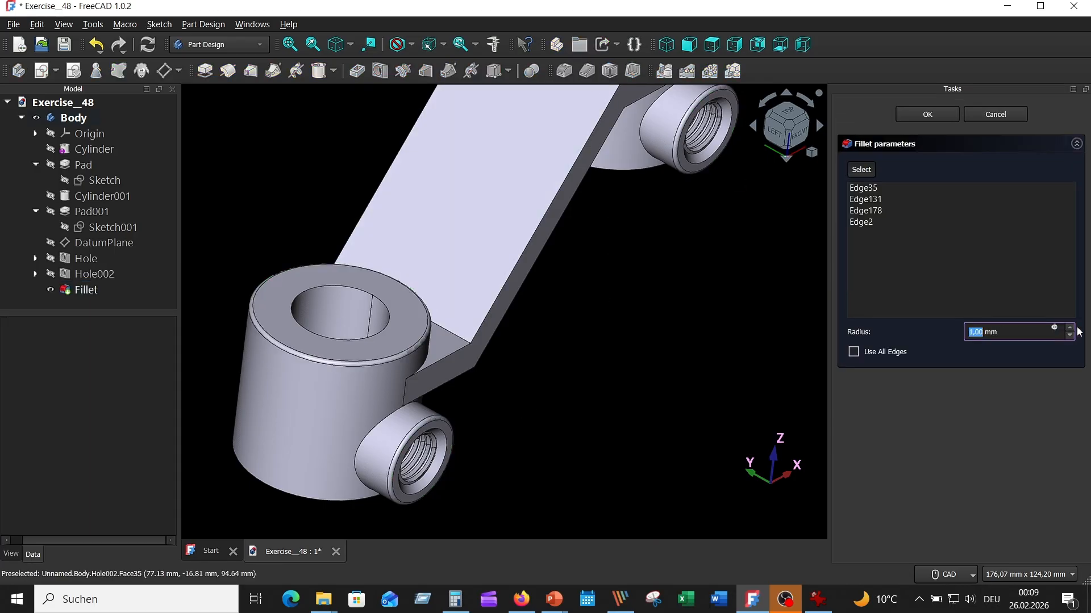
{"action": "left_click", "coordinate": [1070, 329]}
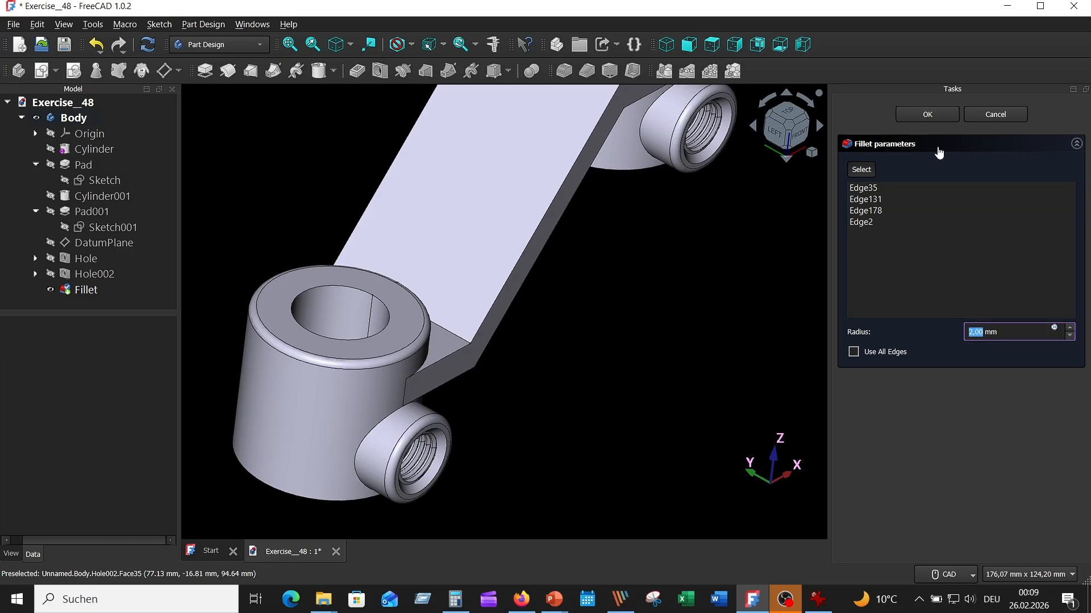
{"action": "left_click", "coordinate": [926, 117]}
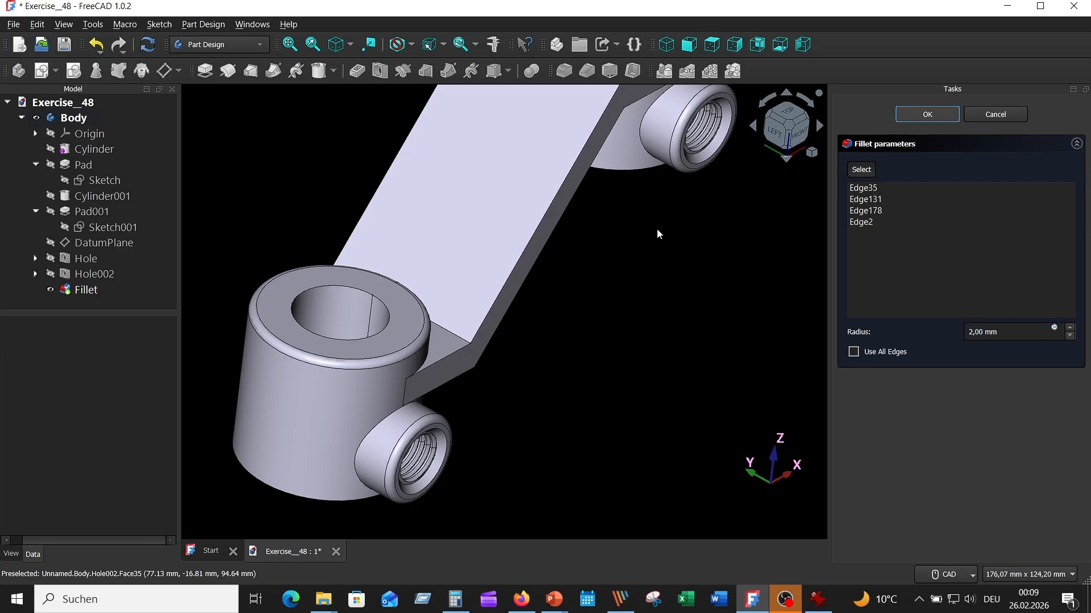
- Fillet the four straight edges where the rib's side faces meet the two large cylinders with a 2 mm radius
{"action": "middle_click_drag", "start_coordinate": [658, 234], "coordinate": [640, 321]}
{"action": "scroll", "coordinate": [640, 321], "scroll_direction": "up", "scroll_amount": 5}
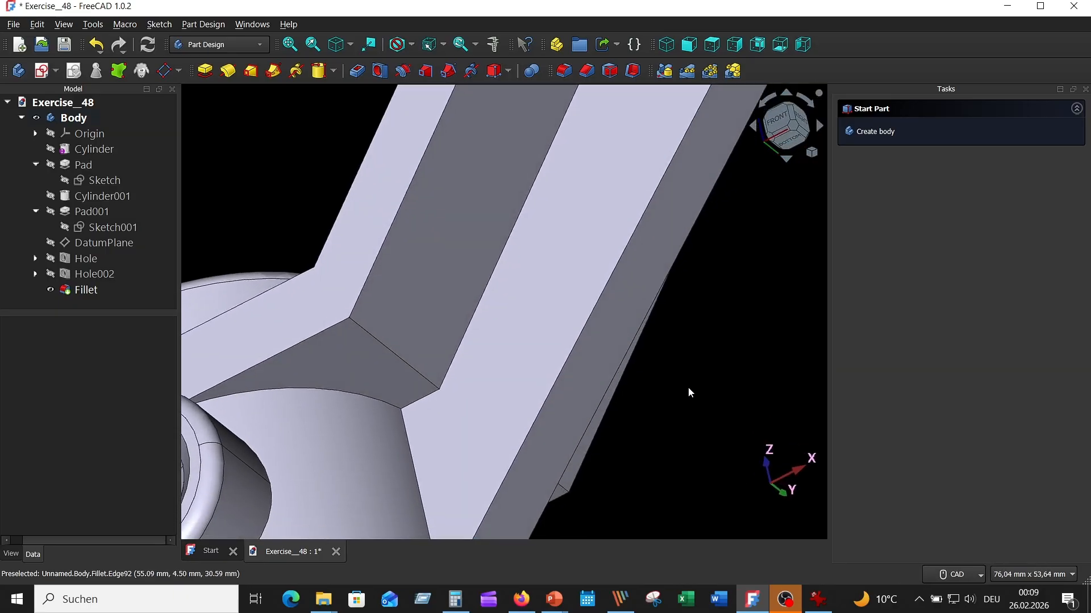
{"action": "scroll", "coordinate": [689, 392], "scroll_direction": "down", "scroll_amount": 5}
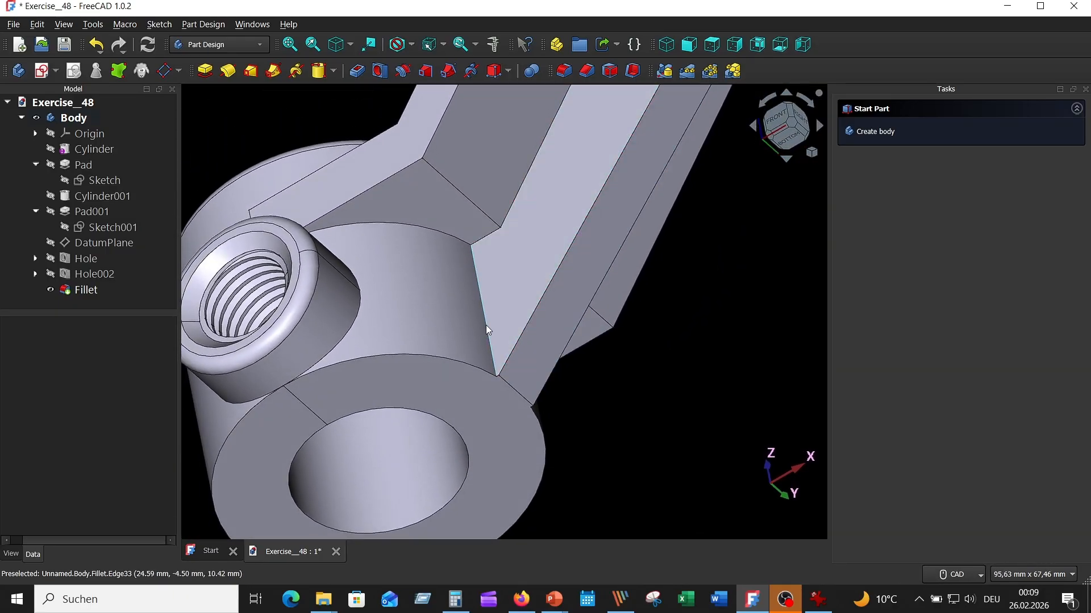
{"action": "left_click", "coordinate": [485, 325]}
{"action": "mouse_move", "coordinate": [636, 390]}
{"action": "middle_mouse_down"}
{"action": "mouse_move", "coordinate": [685, 393]}
{"action": "mouse_move", "coordinate": [636, 375]}
{"action": "middle_mouse_up"}
{"action": "scroll", "coordinate": [589, 354], "scroll_direction": "up", "scroll_amount": 2}
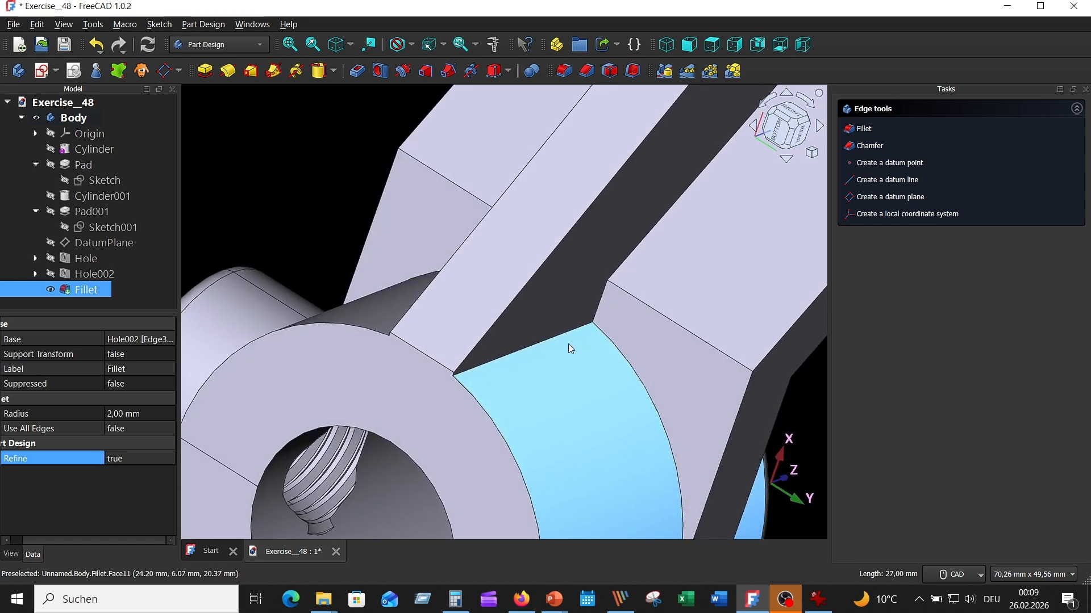
{"action": "scroll", "coordinate": [565, 341], "scroll_direction": "down", "scroll_amount": 1}
{"action": "middle_click_drag", "start_coordinate": [565, 340], "coordinate": [330, 475]}
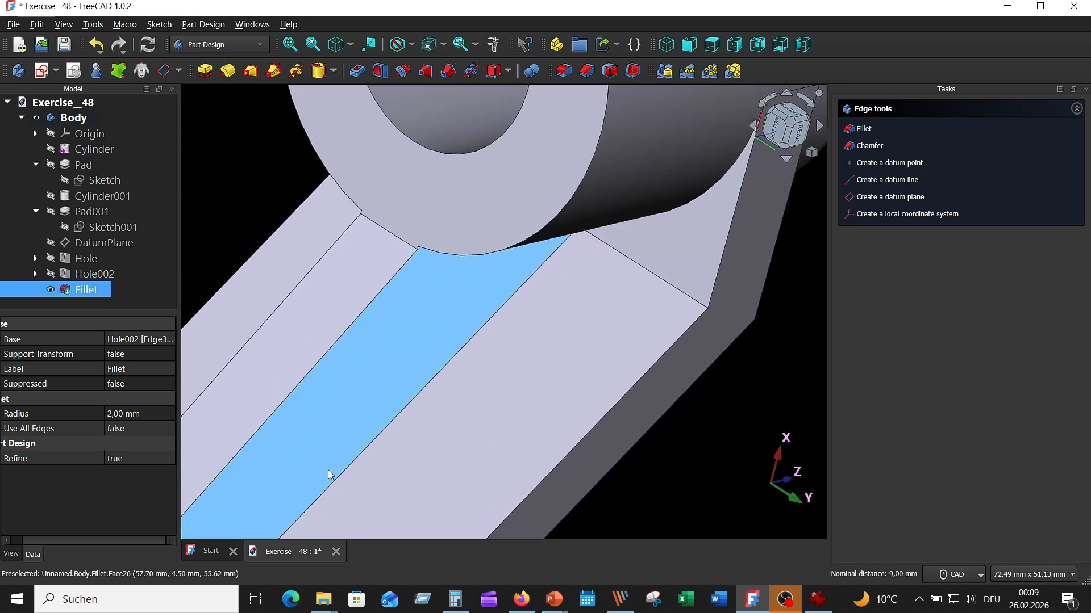
{"action": "scroll", "coordinate": [484, 249], "scroll_direction": "up", "scroll_amount": 5}
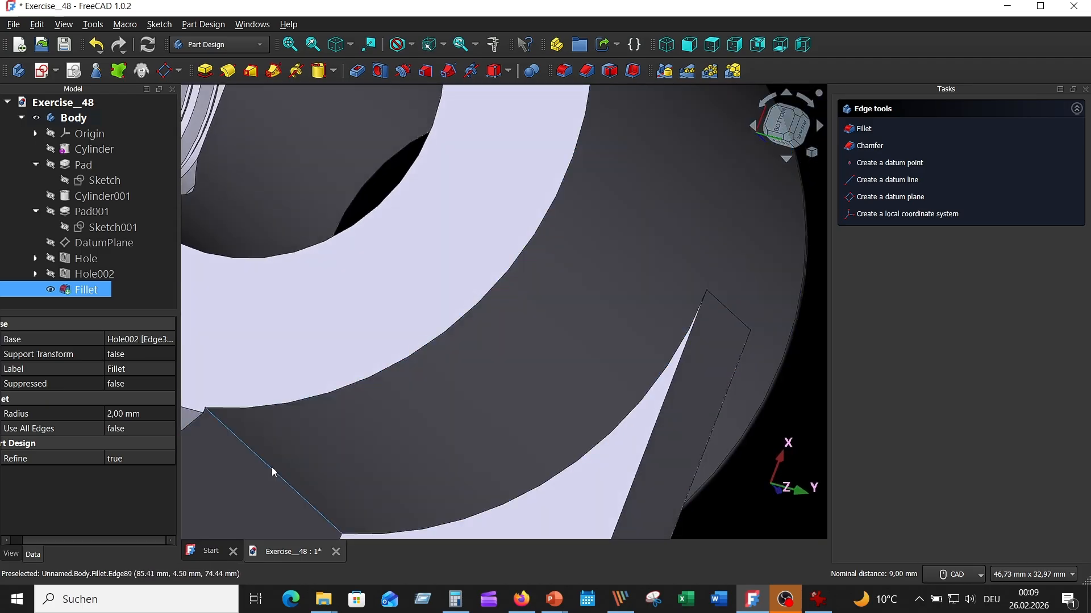
{"action": "middle_click_drag", "start_coordinate": [272, 472], "coordinate": [479, 401]}
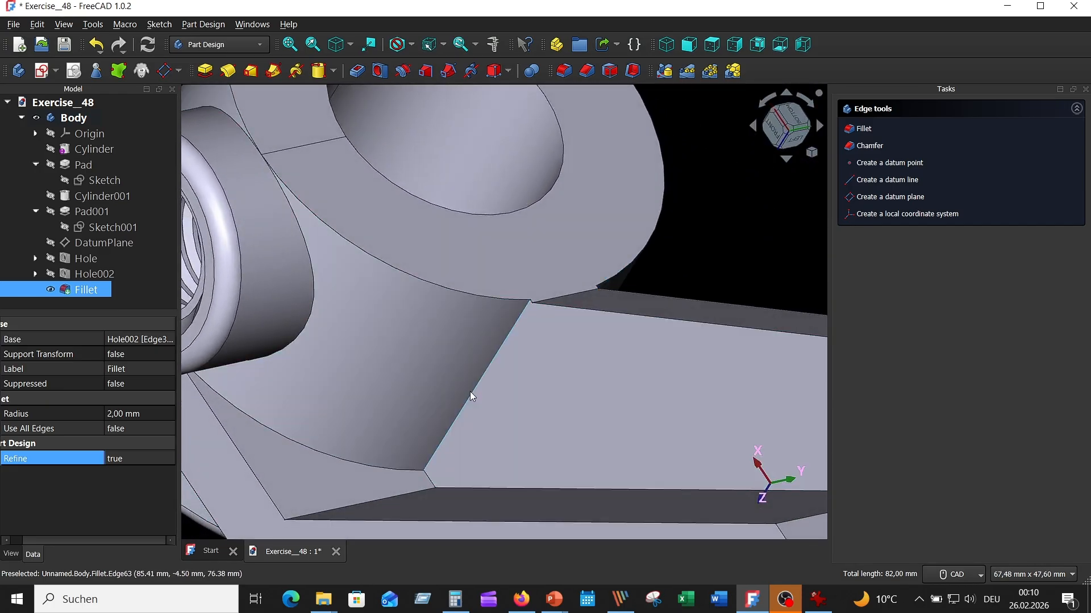
{"action": "left_click", "coordinate": [470, 393]}
{"action": "left_click", "coordinate": [564, 70]}
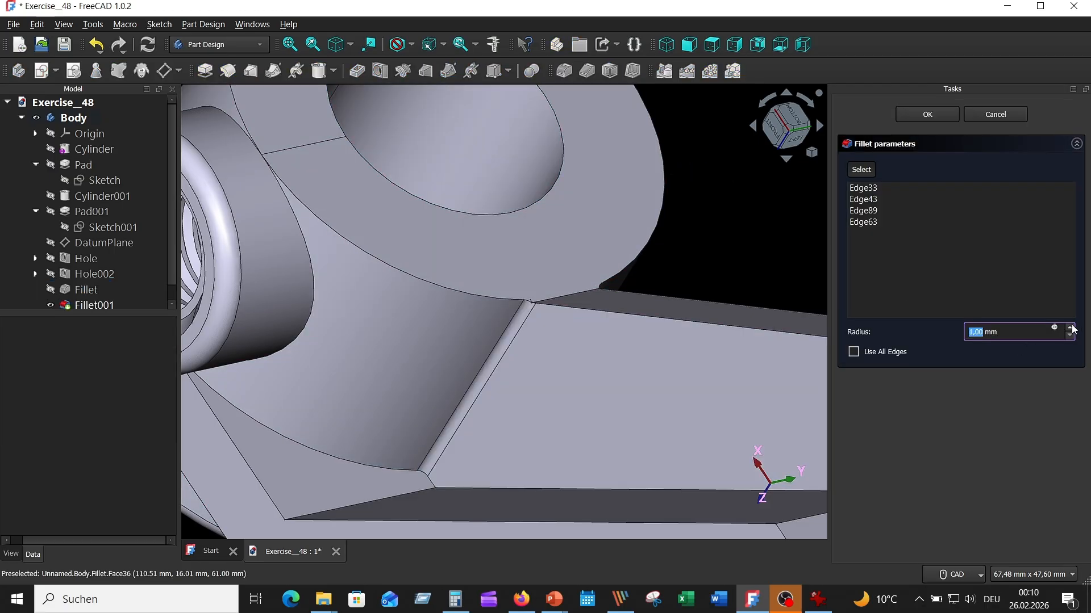
{"action": "left_click", "coordinate": [1070, 328]}
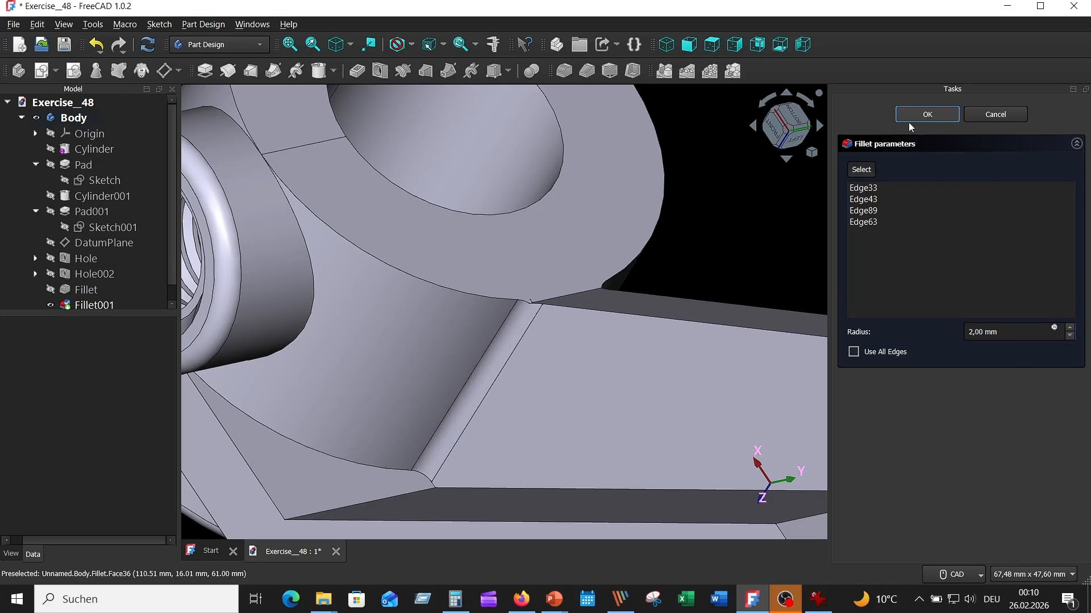
{"action": "key", "text": "Return"}
- Apply Brushed Metal Texture, Grey.PNG to the bracket through texture mapping, with environment mapping enabled
{"action": "key", "text": "0"}
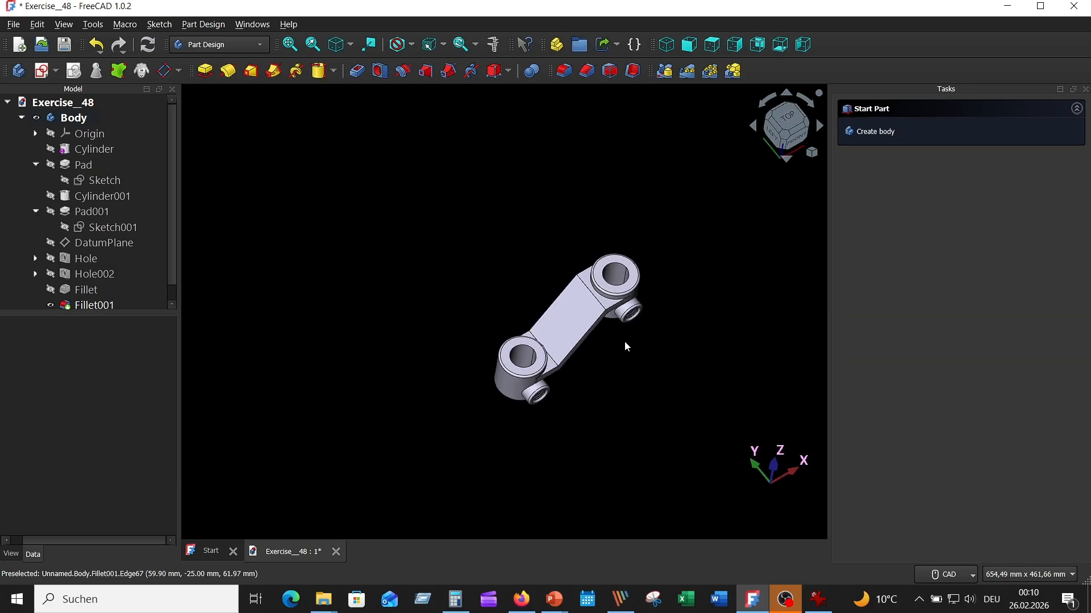
{"action": "scroll", "coordinate": [622, 336], "scroll_direction": "up", "scroll_amount": 2}
{"action": "middle_click_drag", "start_coordinate": [617, 333], "coordinate": [560, 314]}
{"action": "scroll", "coordinate": [583, 349], "scroll_direction": "up", "scroll_amount": 2}
{"action": "scroll", "coordinate": [582, 344], "scroll_direction": "down", "scroll_amount": 2}
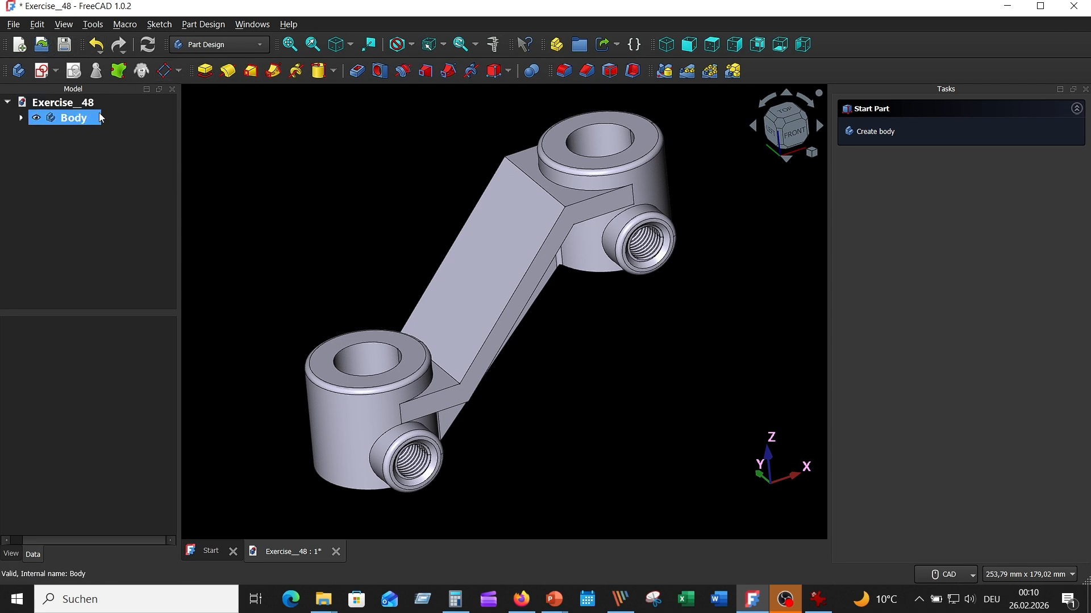
{"action": "left_click", "coordinate": [71, 24]}
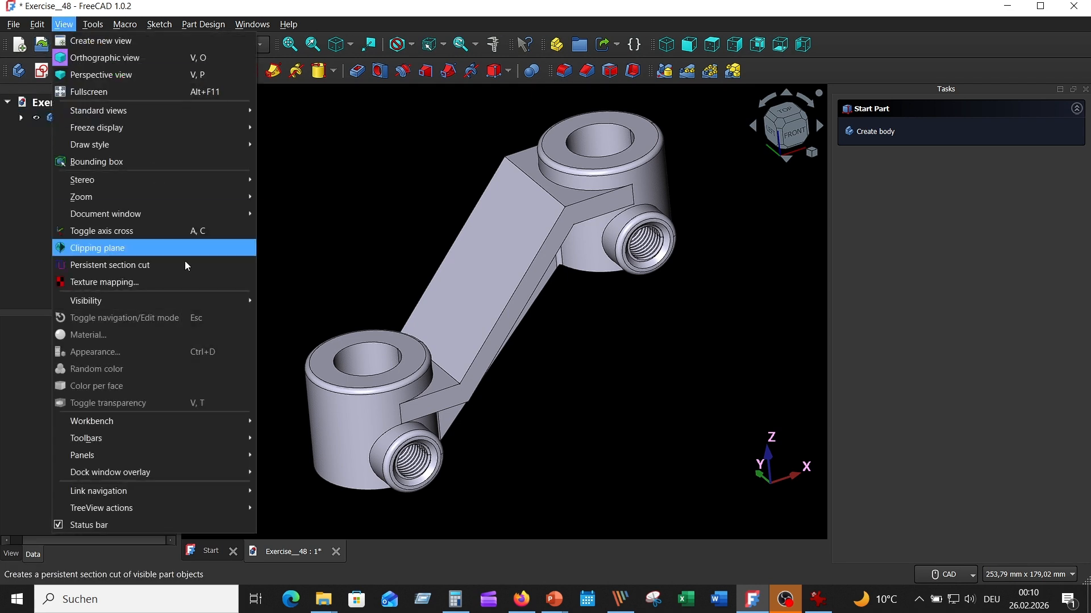
{"action": "left_click", "coordinate": [141, 287]}
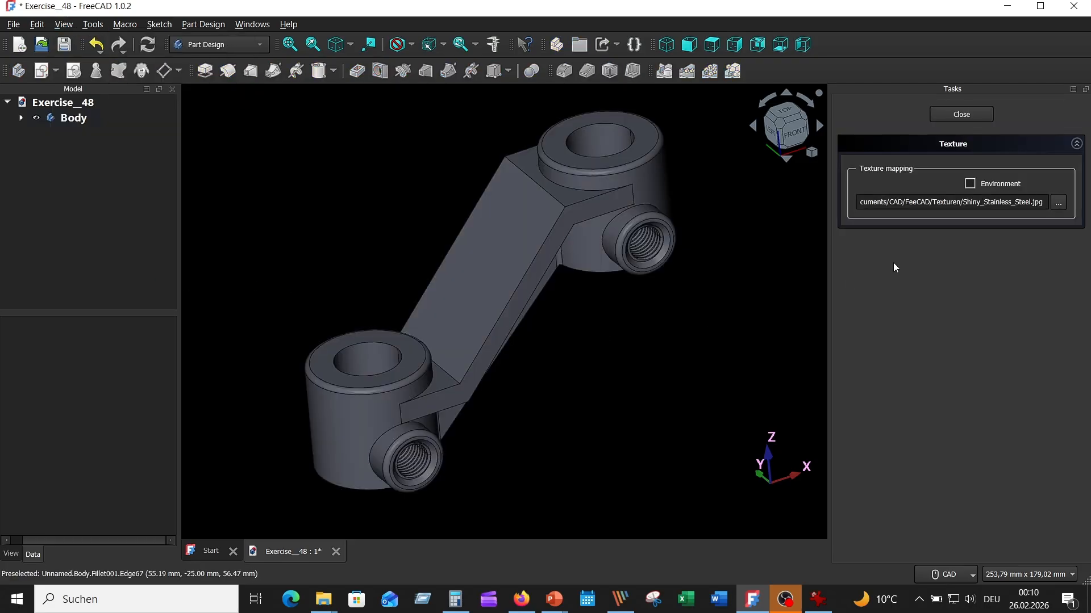
{"action": "left_click", "coordinate": [1058, 207]}
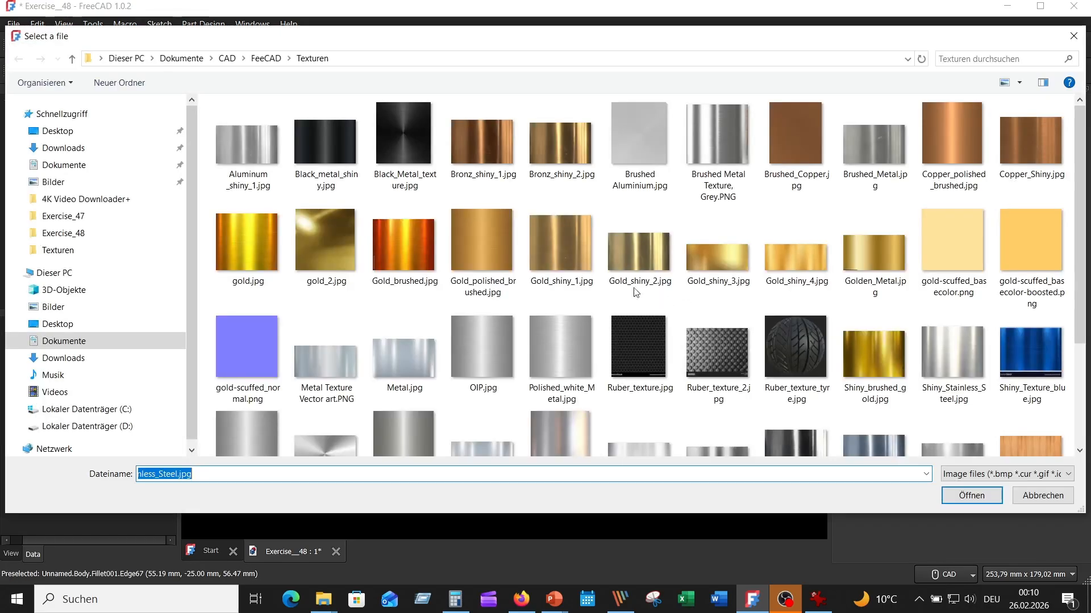
{"action": "left_click", "coordinate": [247, 142]}
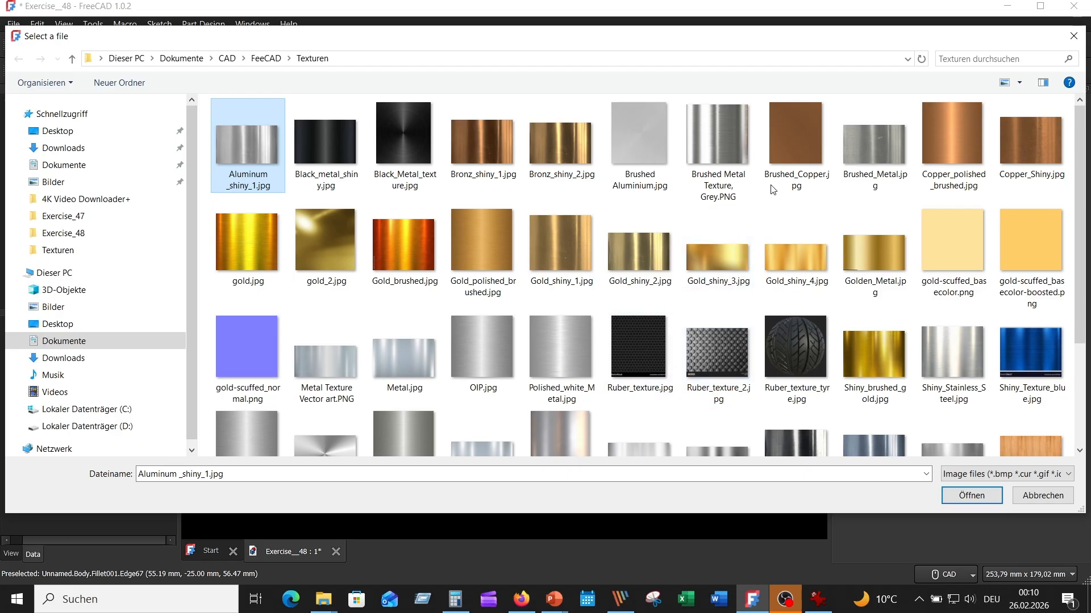
{"action": "left_click", "coordinate": [710, 141]}
{"action": "left_click", "coordinate": [972, 496]}
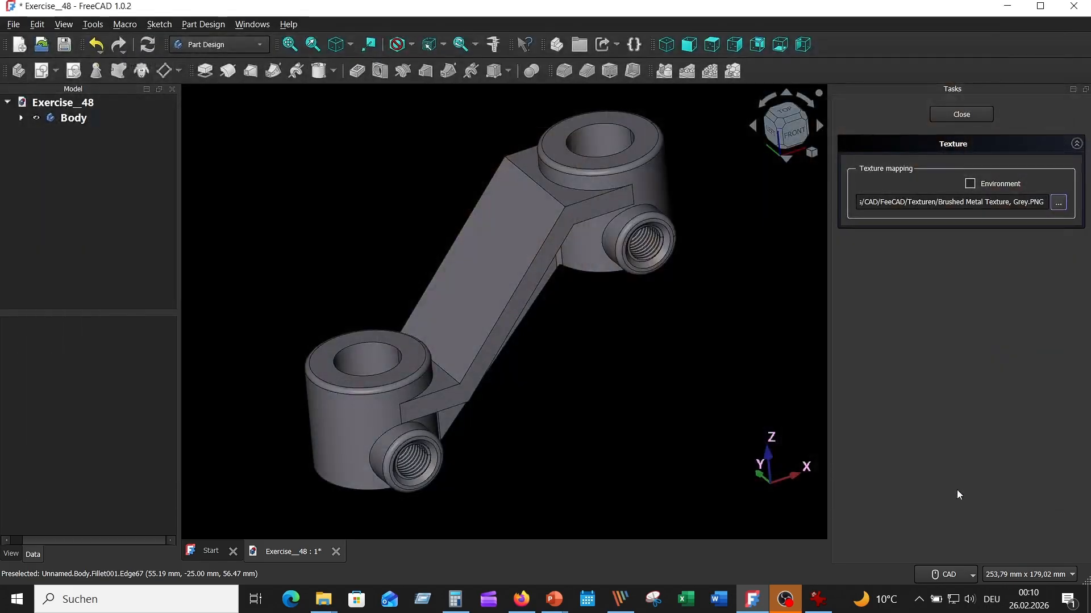
{"action": "left_click", "coordinate": [970, 184]}
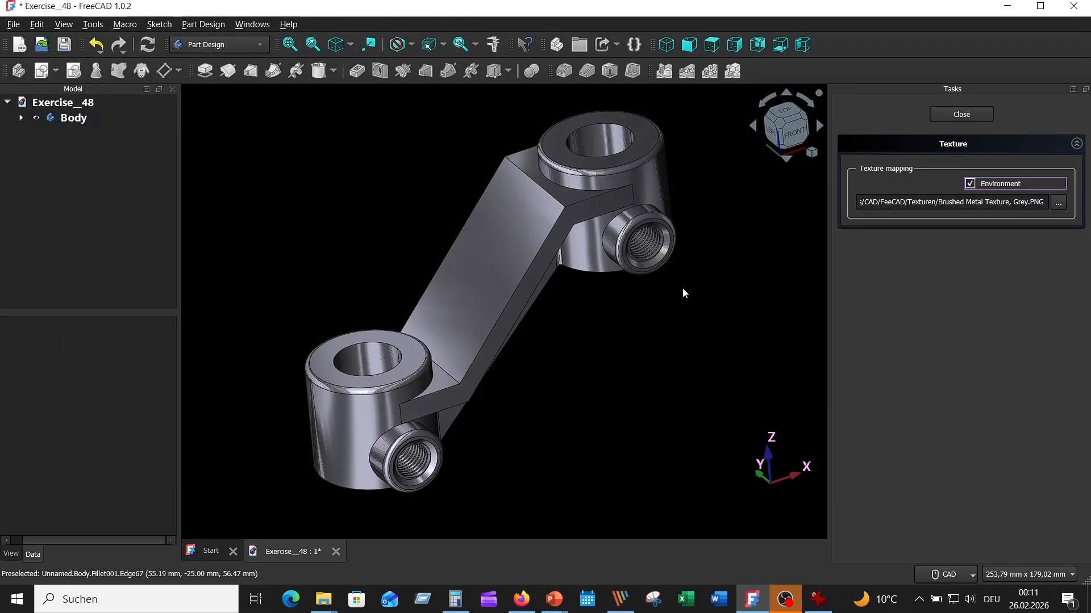
{"action": "middle_click_drag", "start_coordinate": [683, 293], "coordinate": [621, 305]}
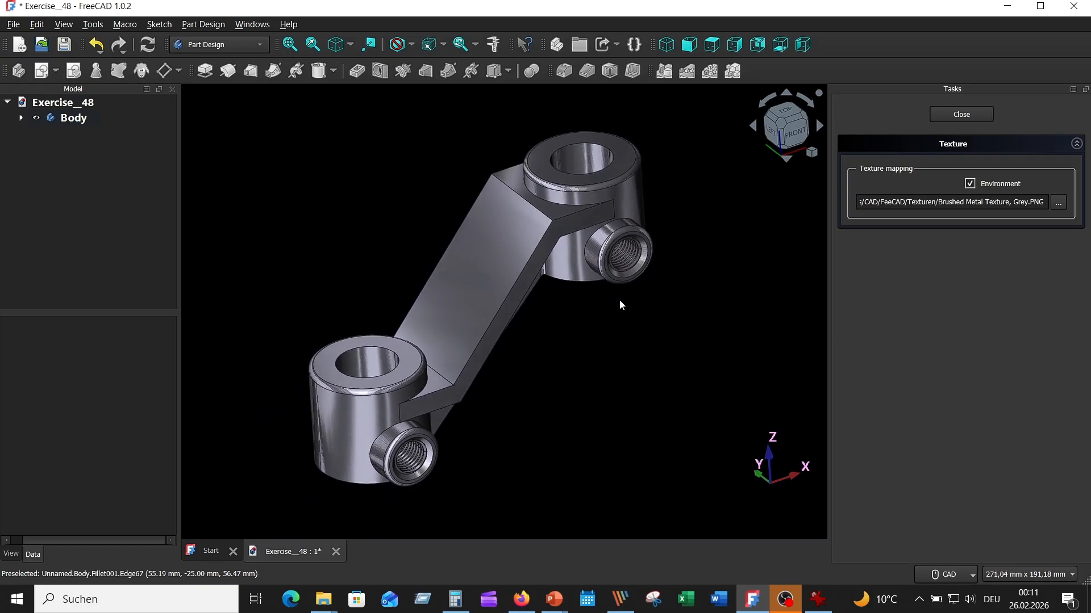